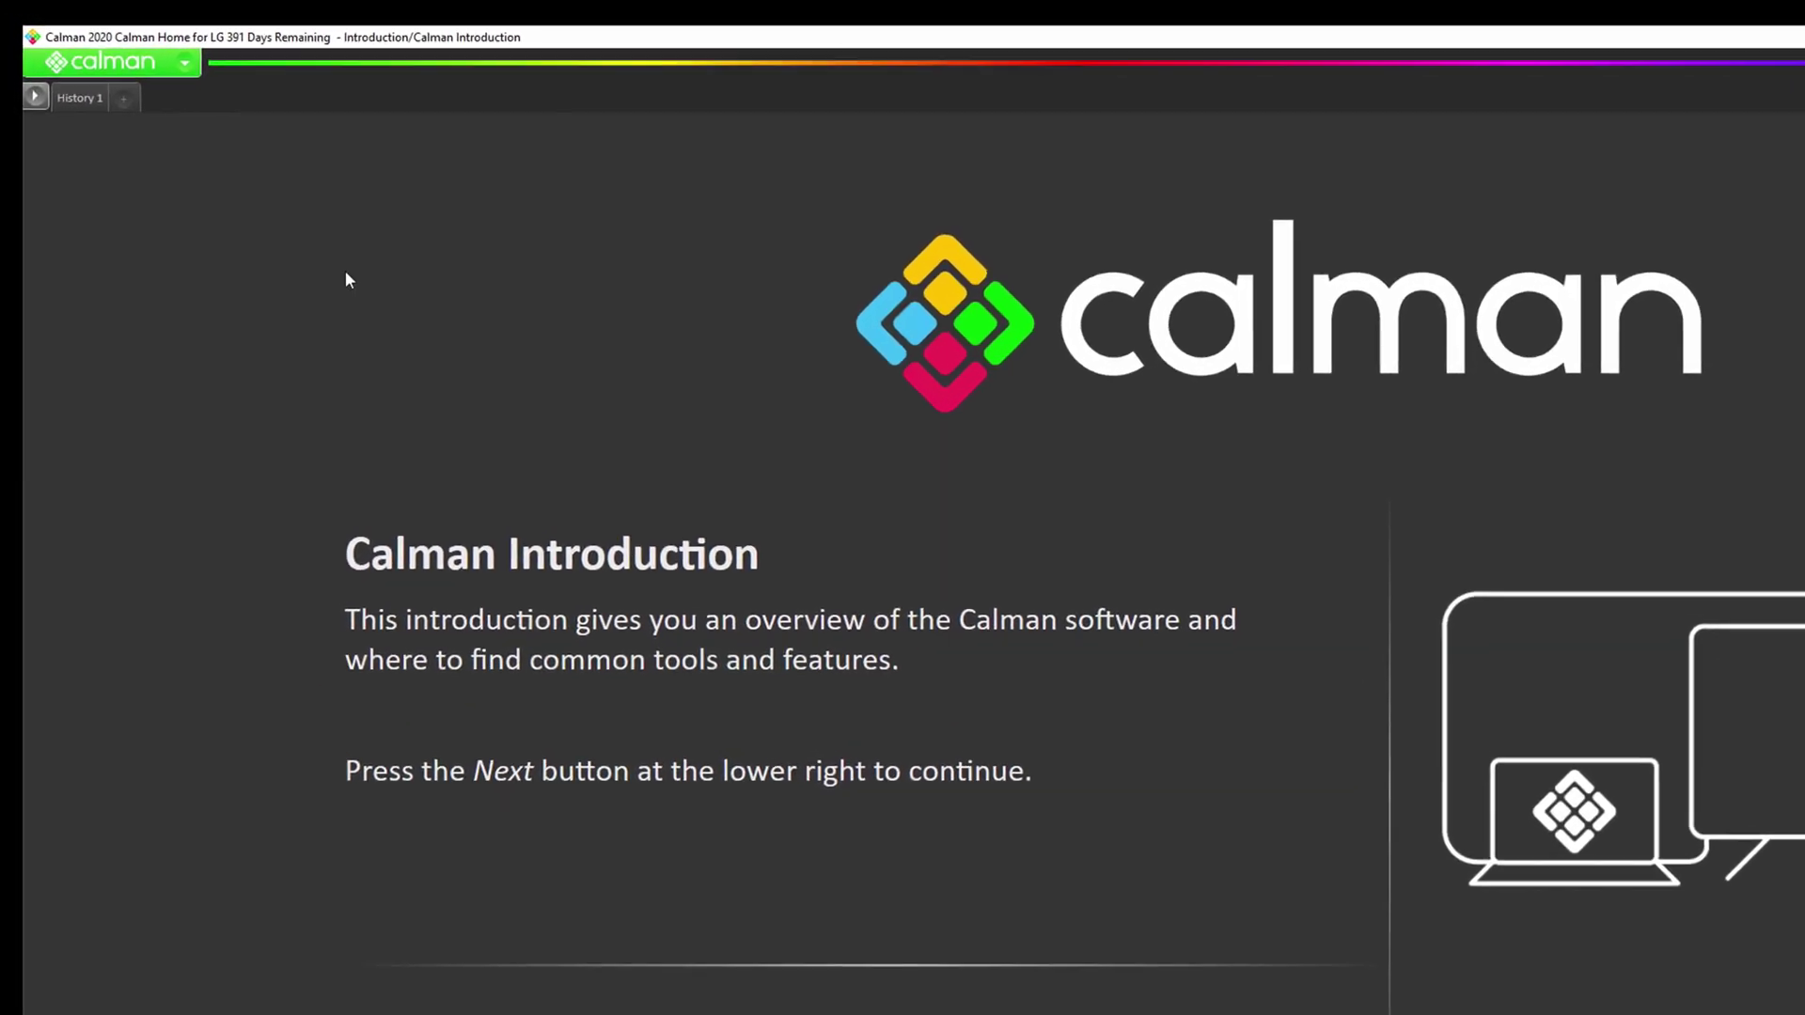
# Load the LG AutoCal workflow template from the Calman menu's Display Specific templates.
pyautogui.click(140, 66)
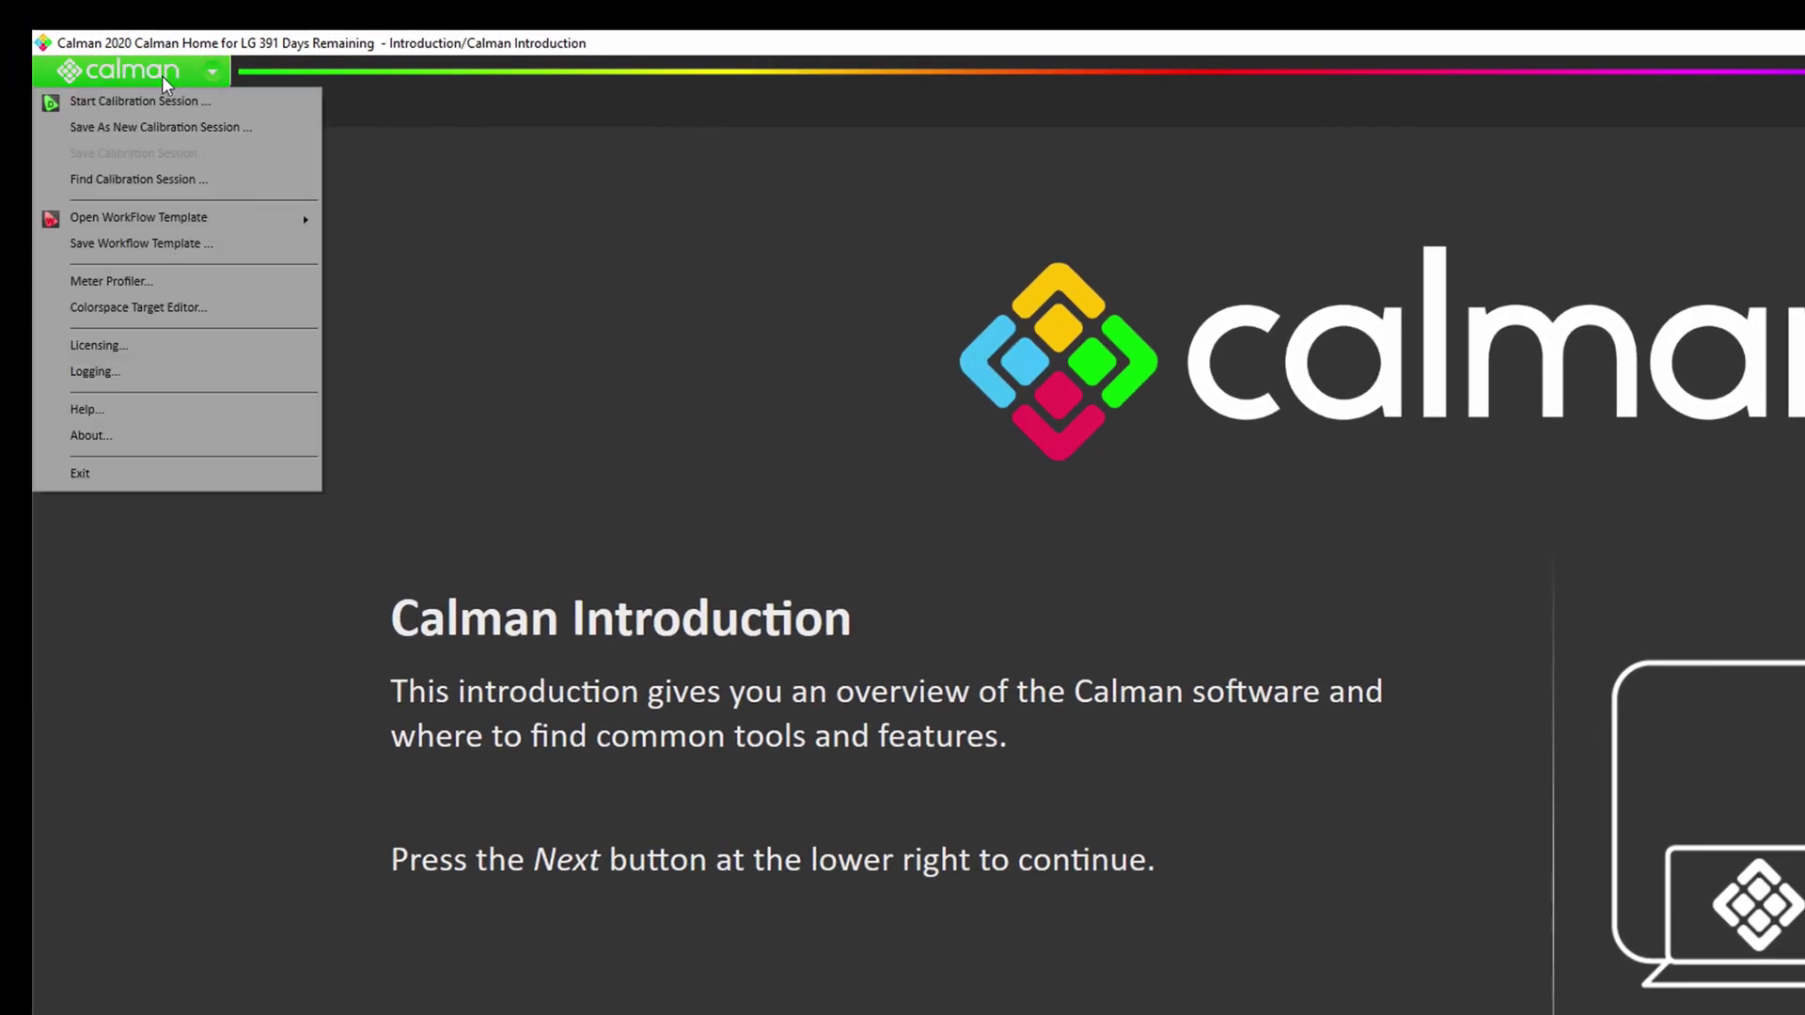
pyautogui.moveTo(175, 221)
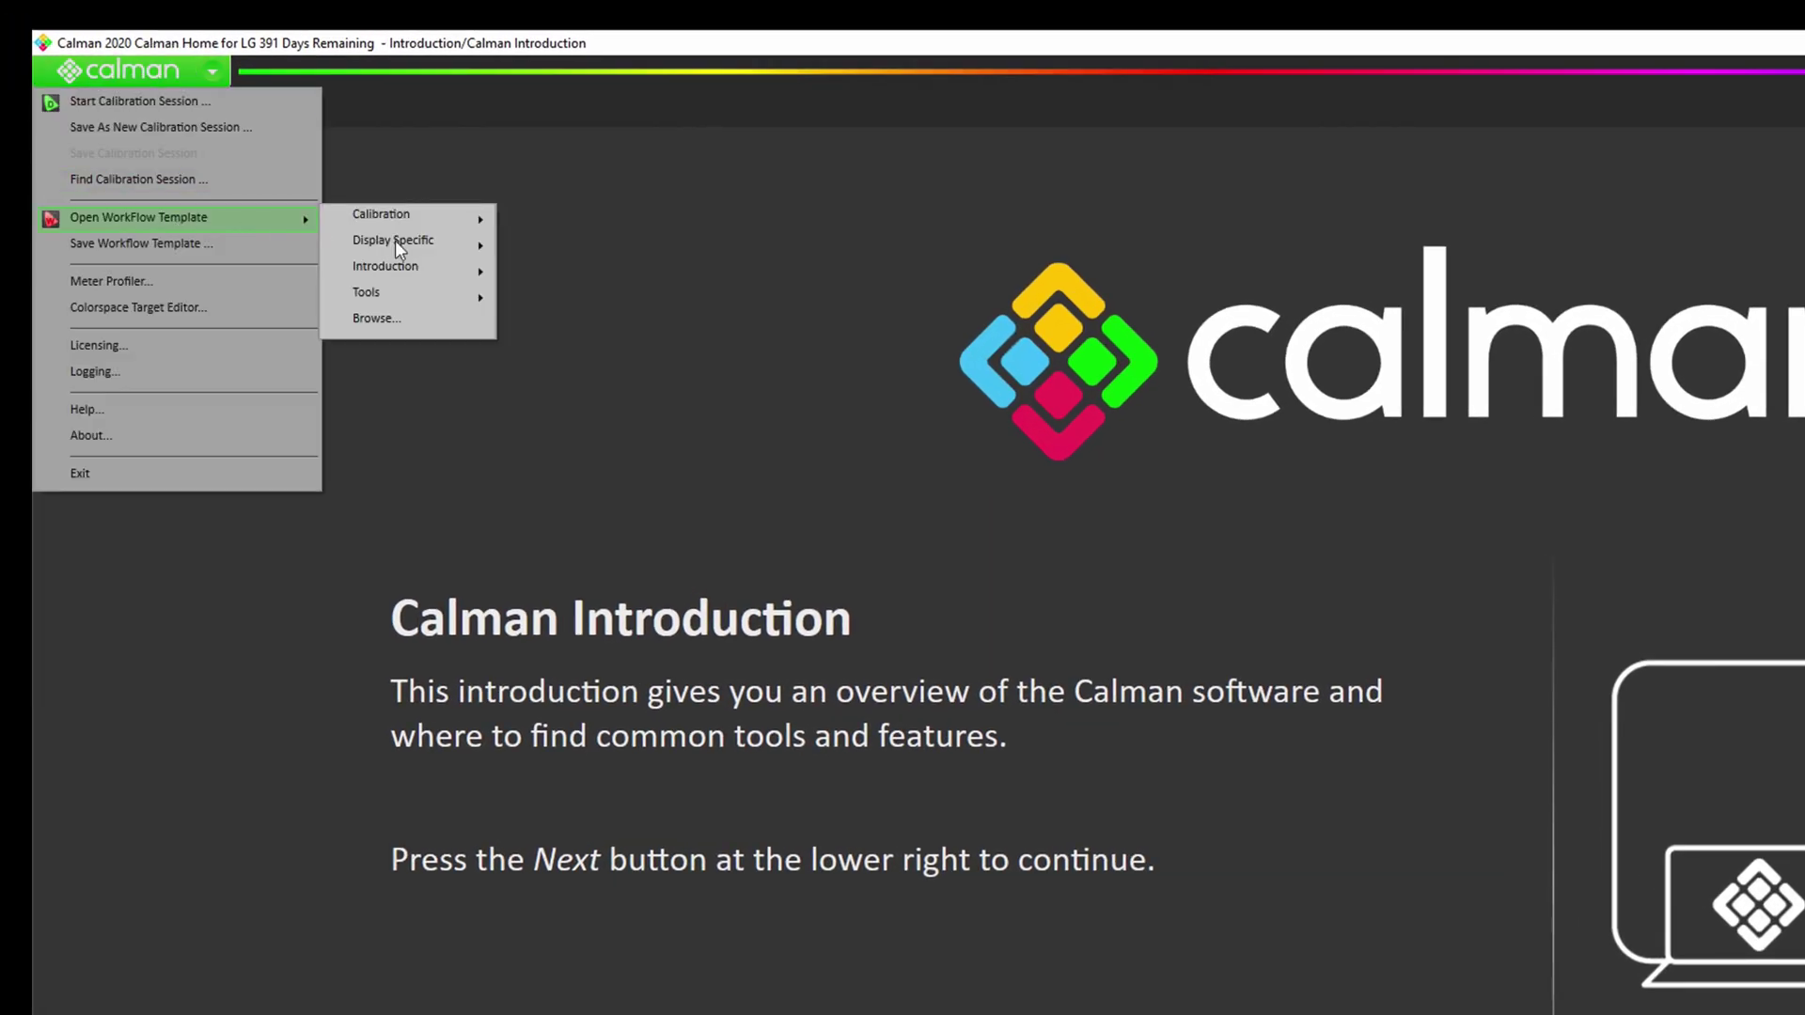
pyautogui.moveTo(418, 242)
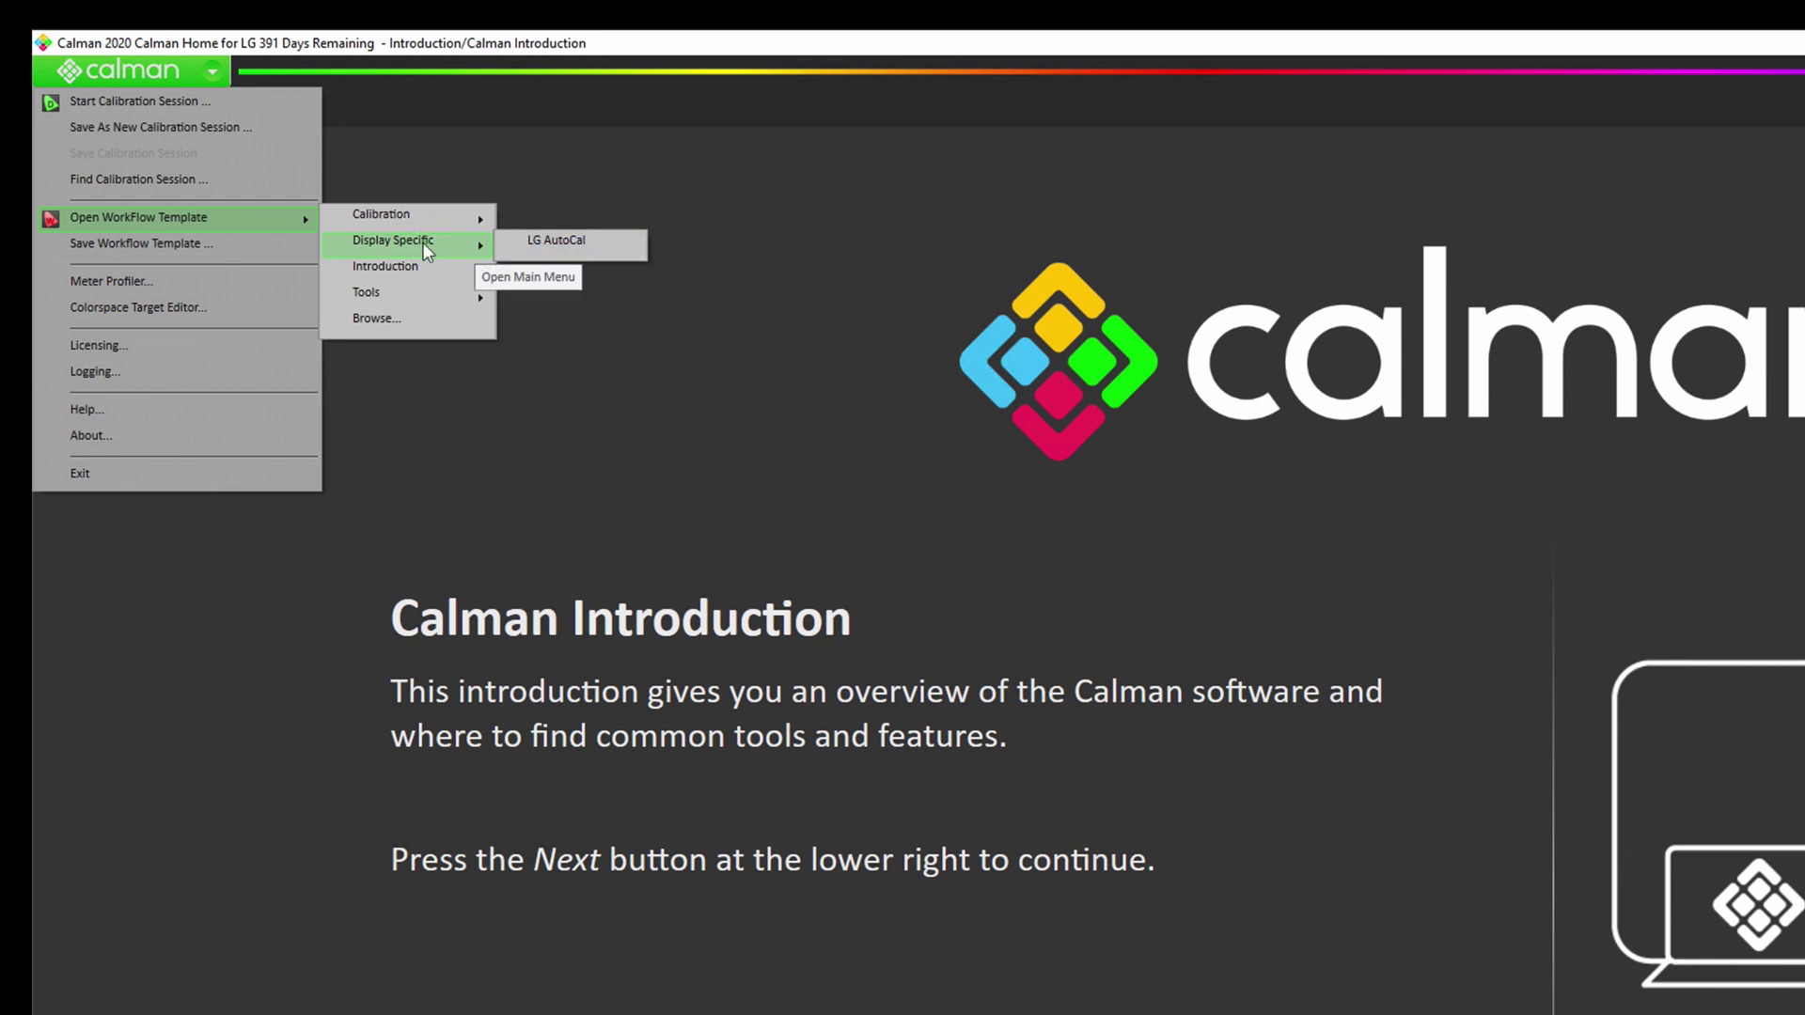
pyautogui.click(536, 246)
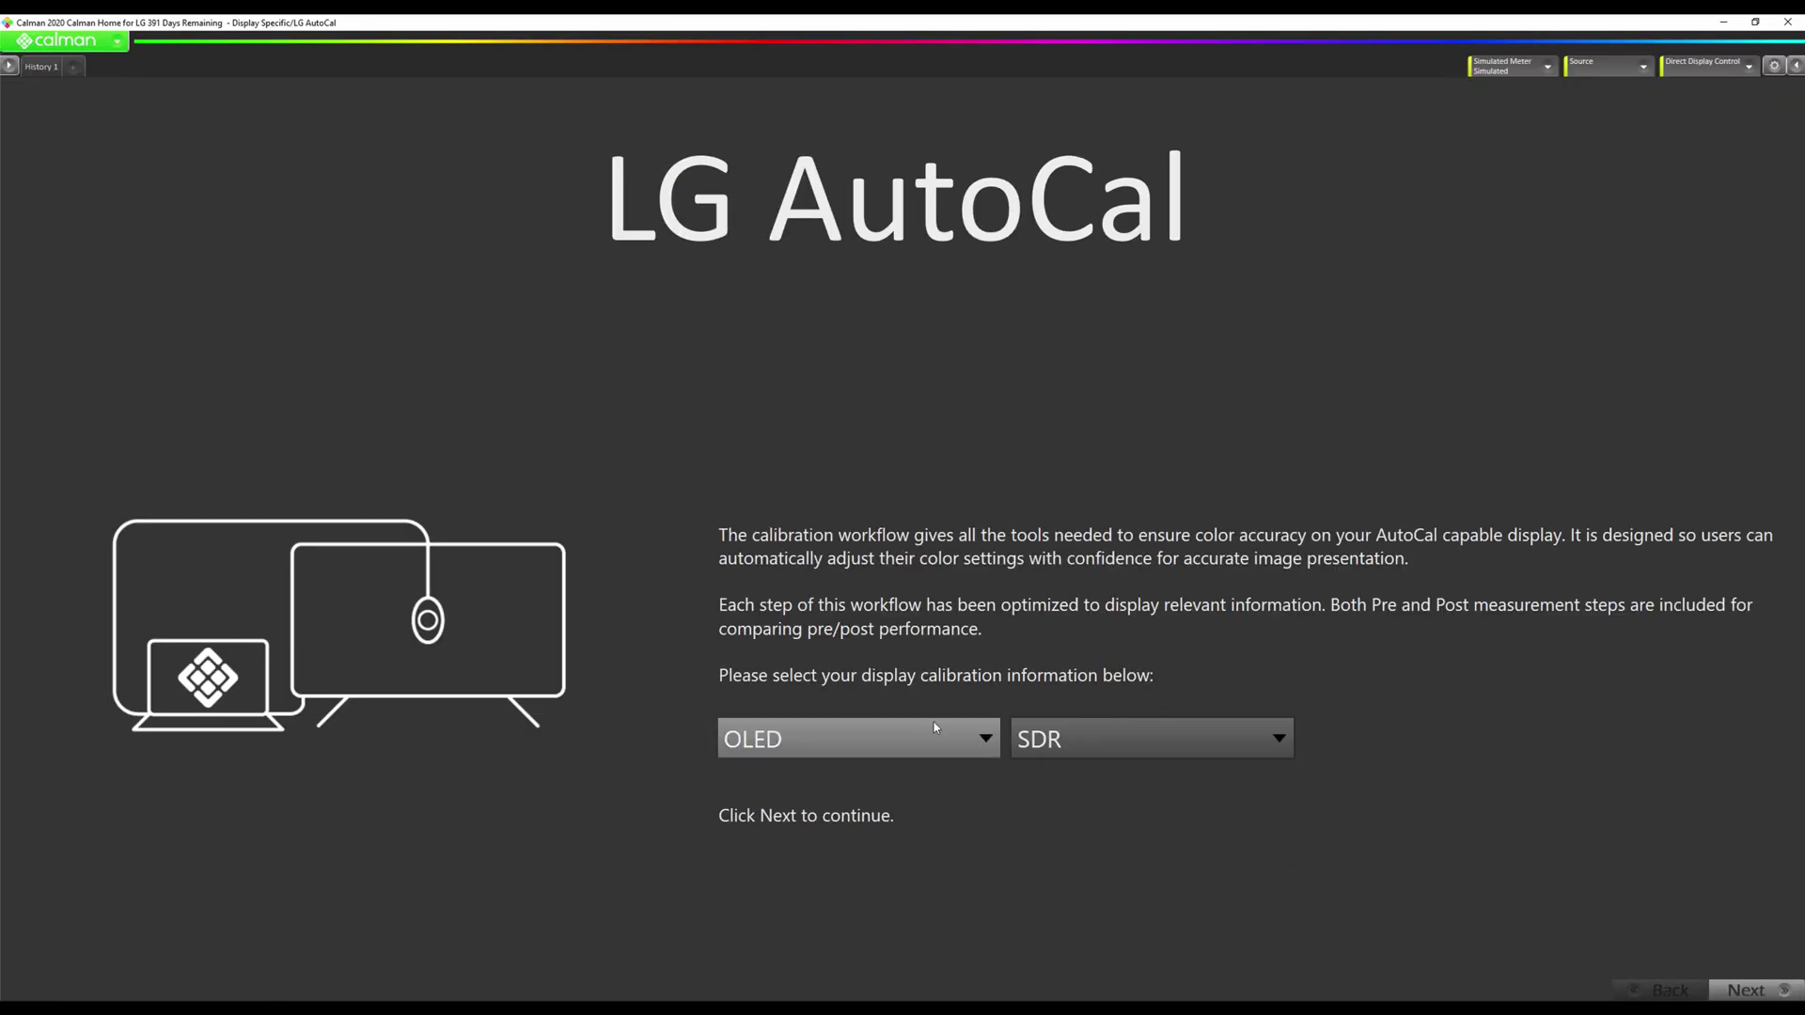
# Keep OLED as the display type, switch SDR to HDR, and continue to Session Setup.
pyautogui.click(929, 730)
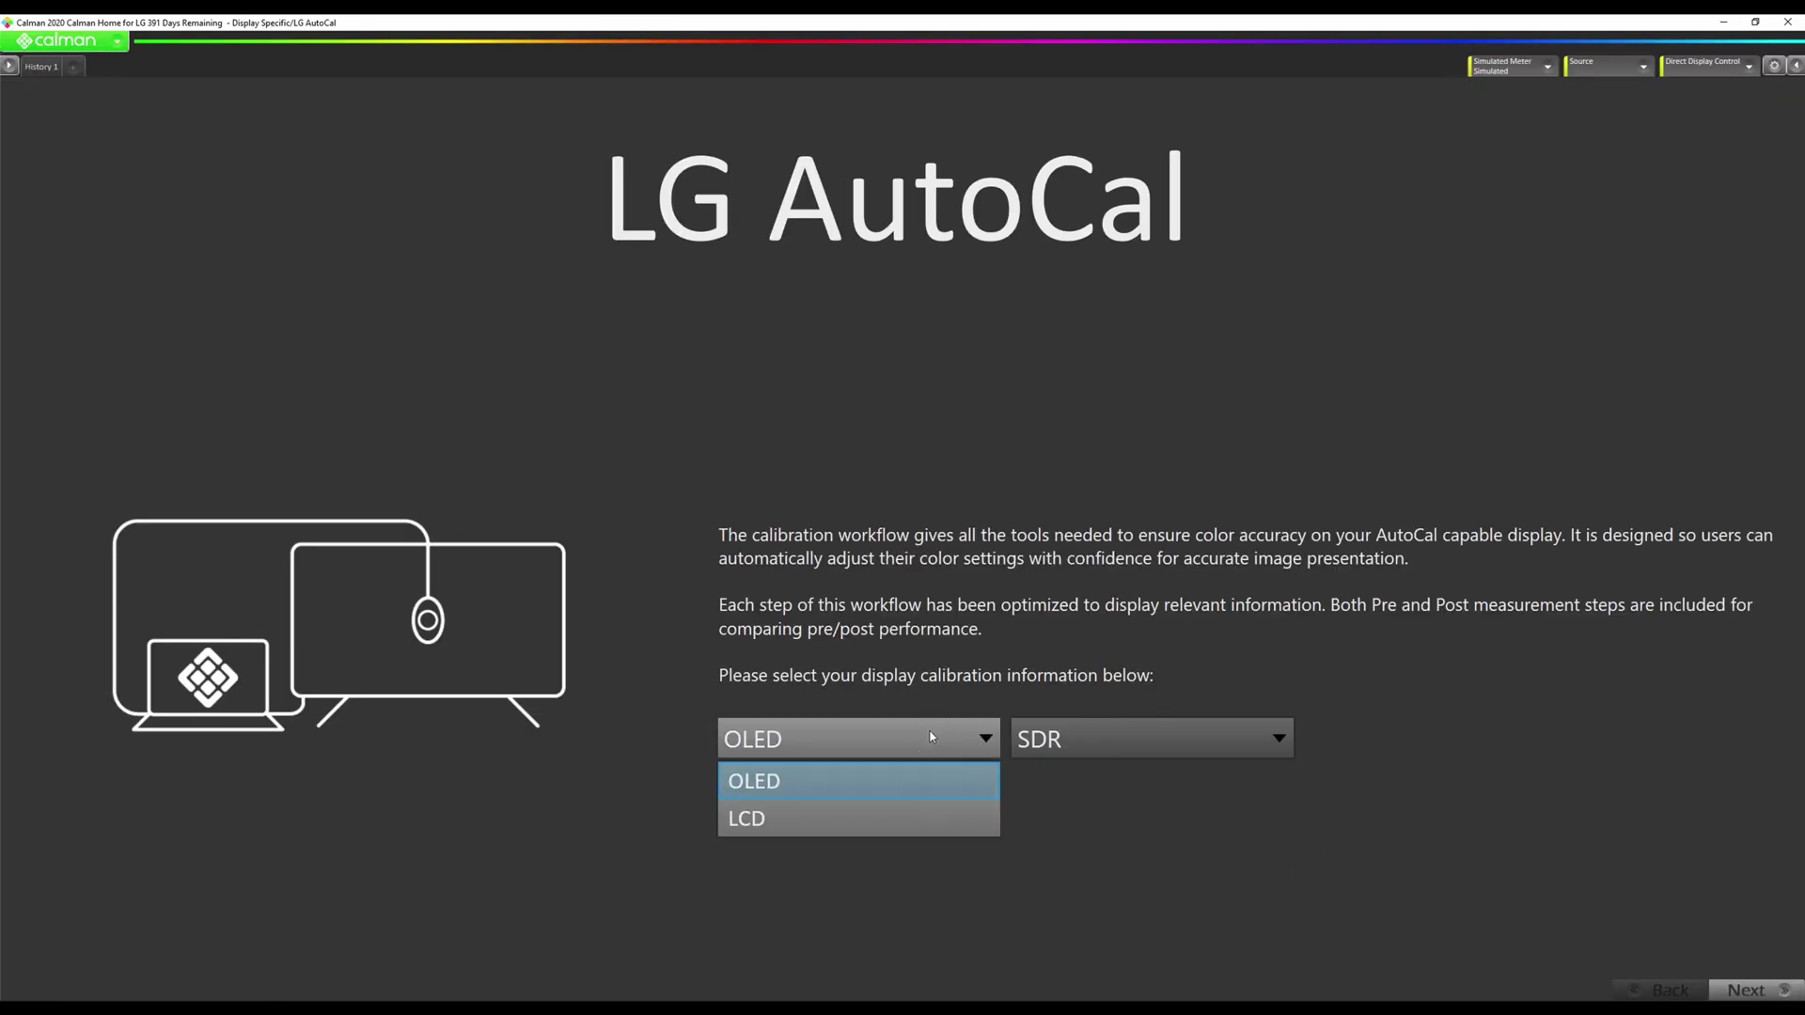
pyautogui.click(887, 788)
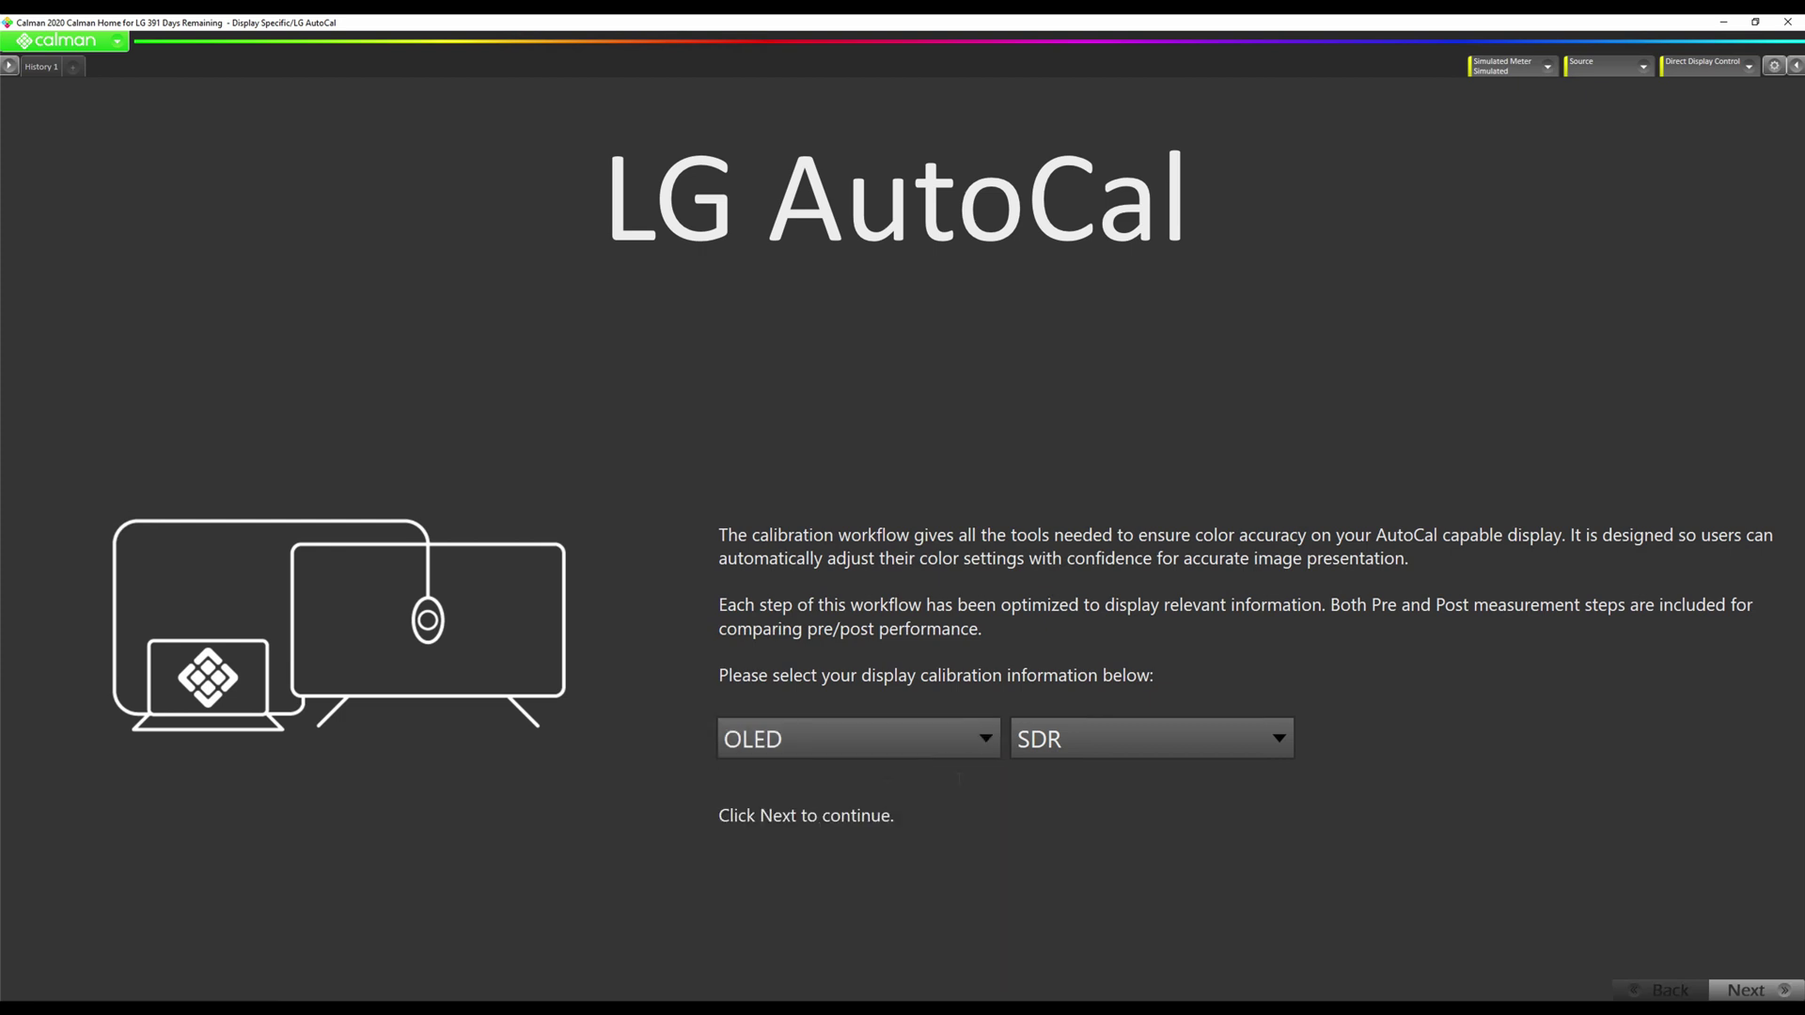
pyautogui.click(1103, 743)
pyautogui.click(1079, 825)
pyautogui.click(1746, 990)
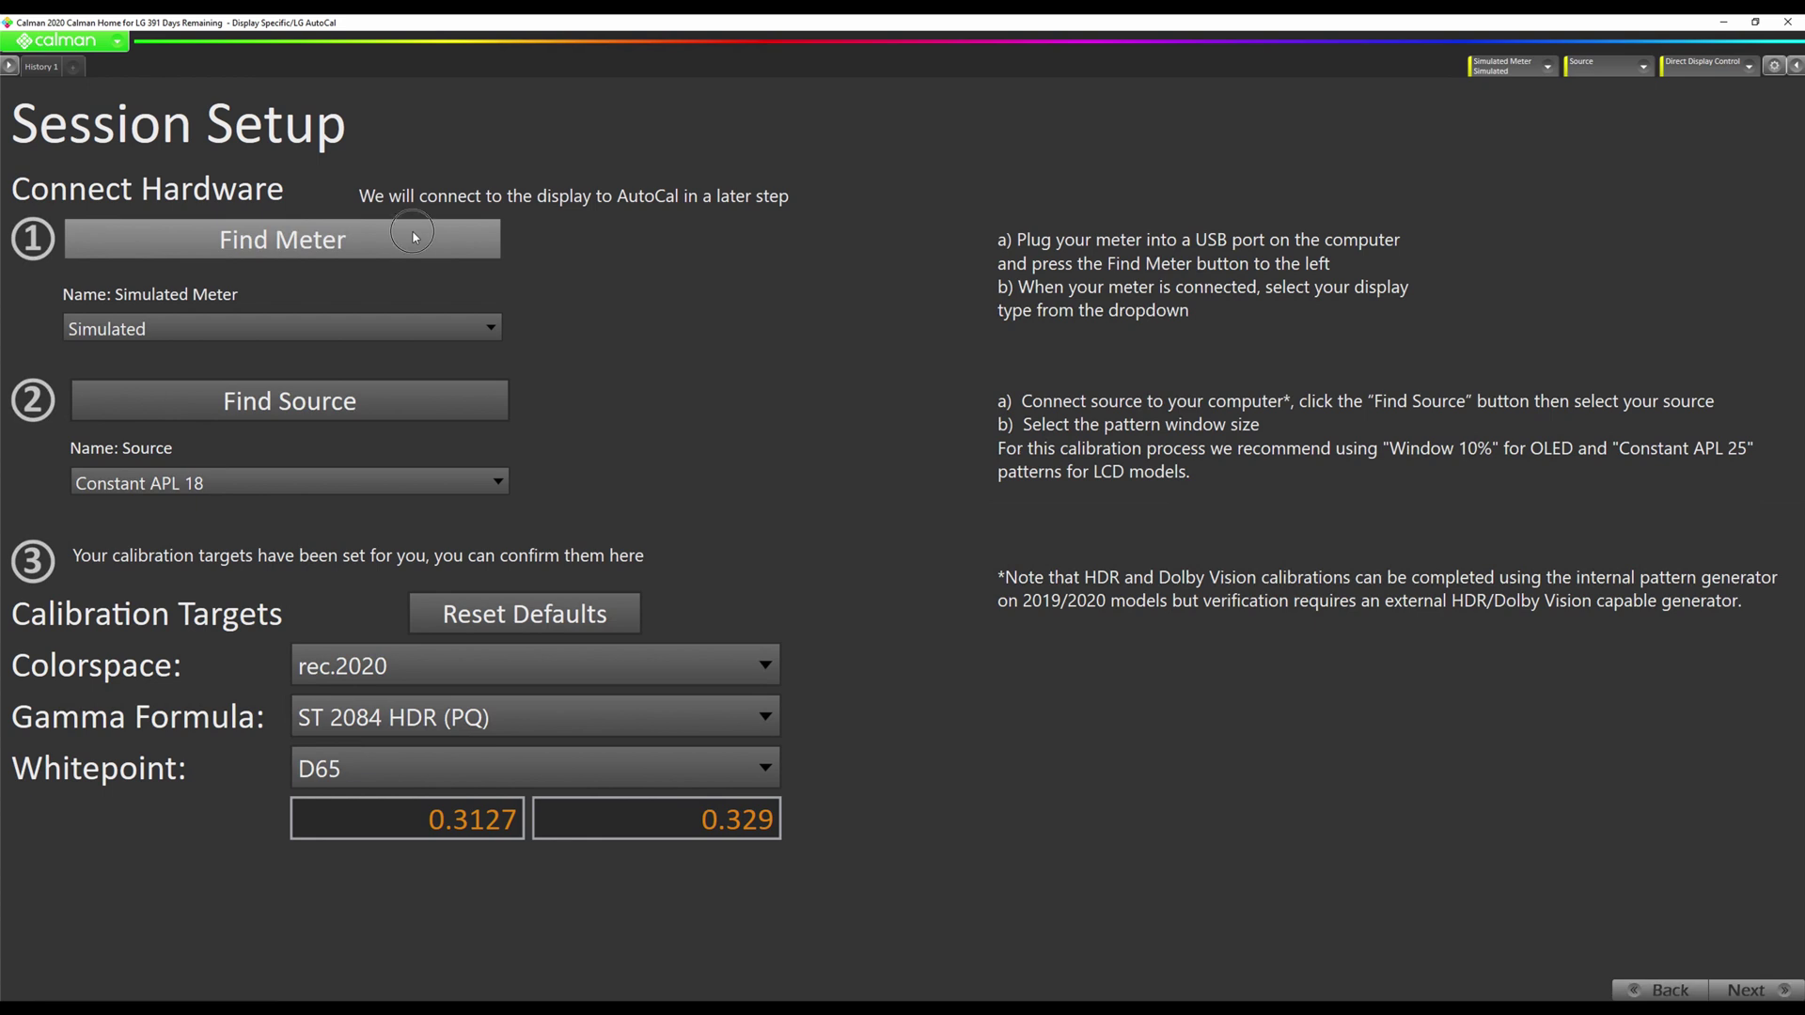
# Find the X-Rite i1Display Retail meter, set it to Raw XYZ, and bring up its settings.
pyautogui.click(415, 237)
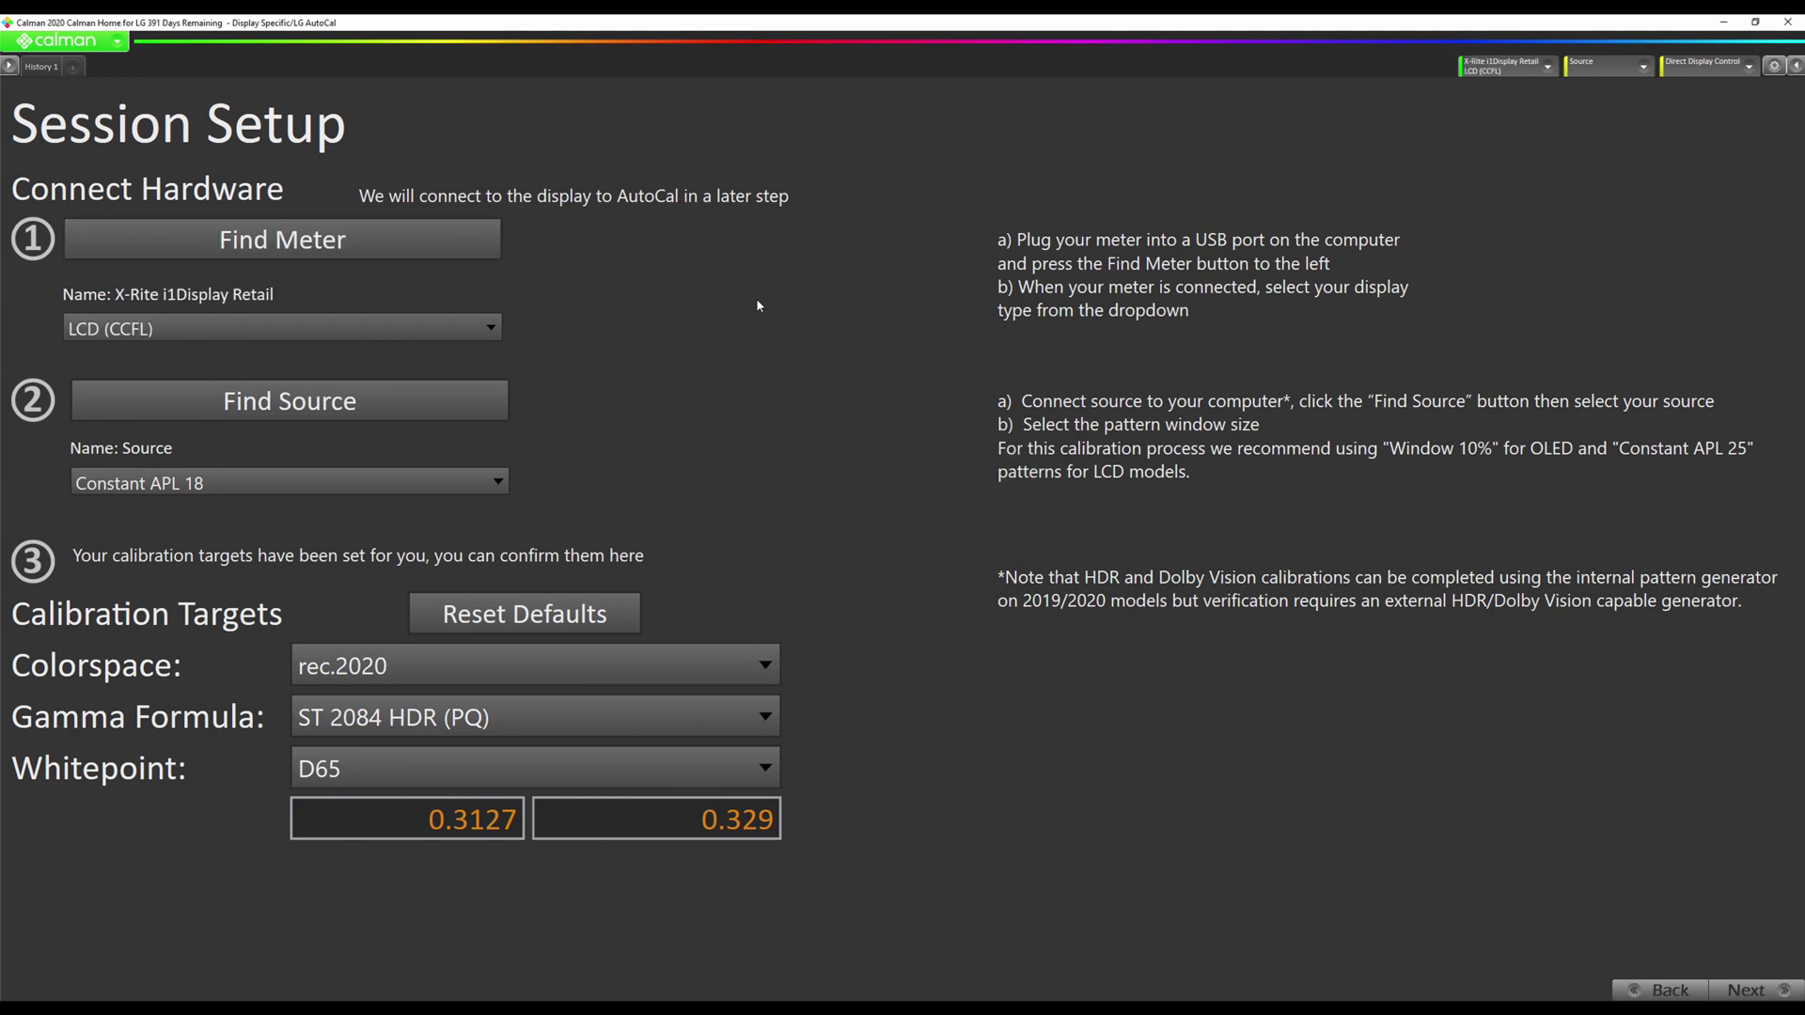
pyautogui.click(381, 328)
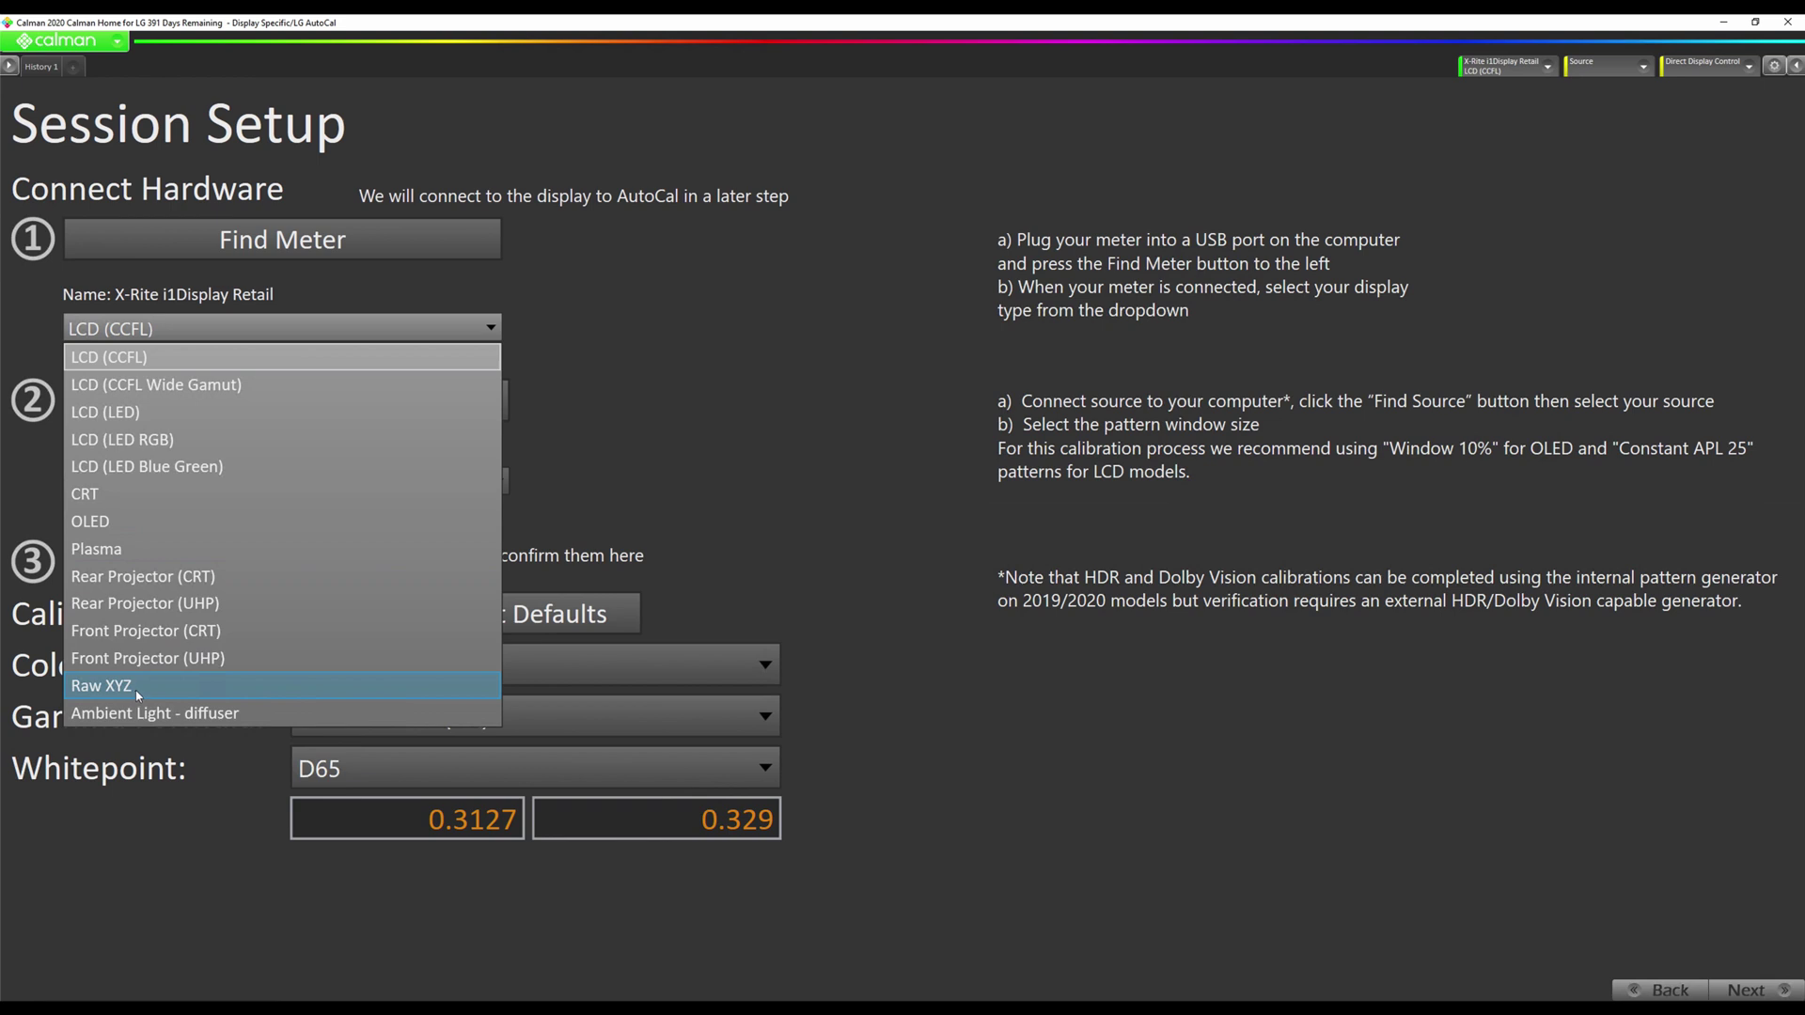
pyautogui.press('Return')
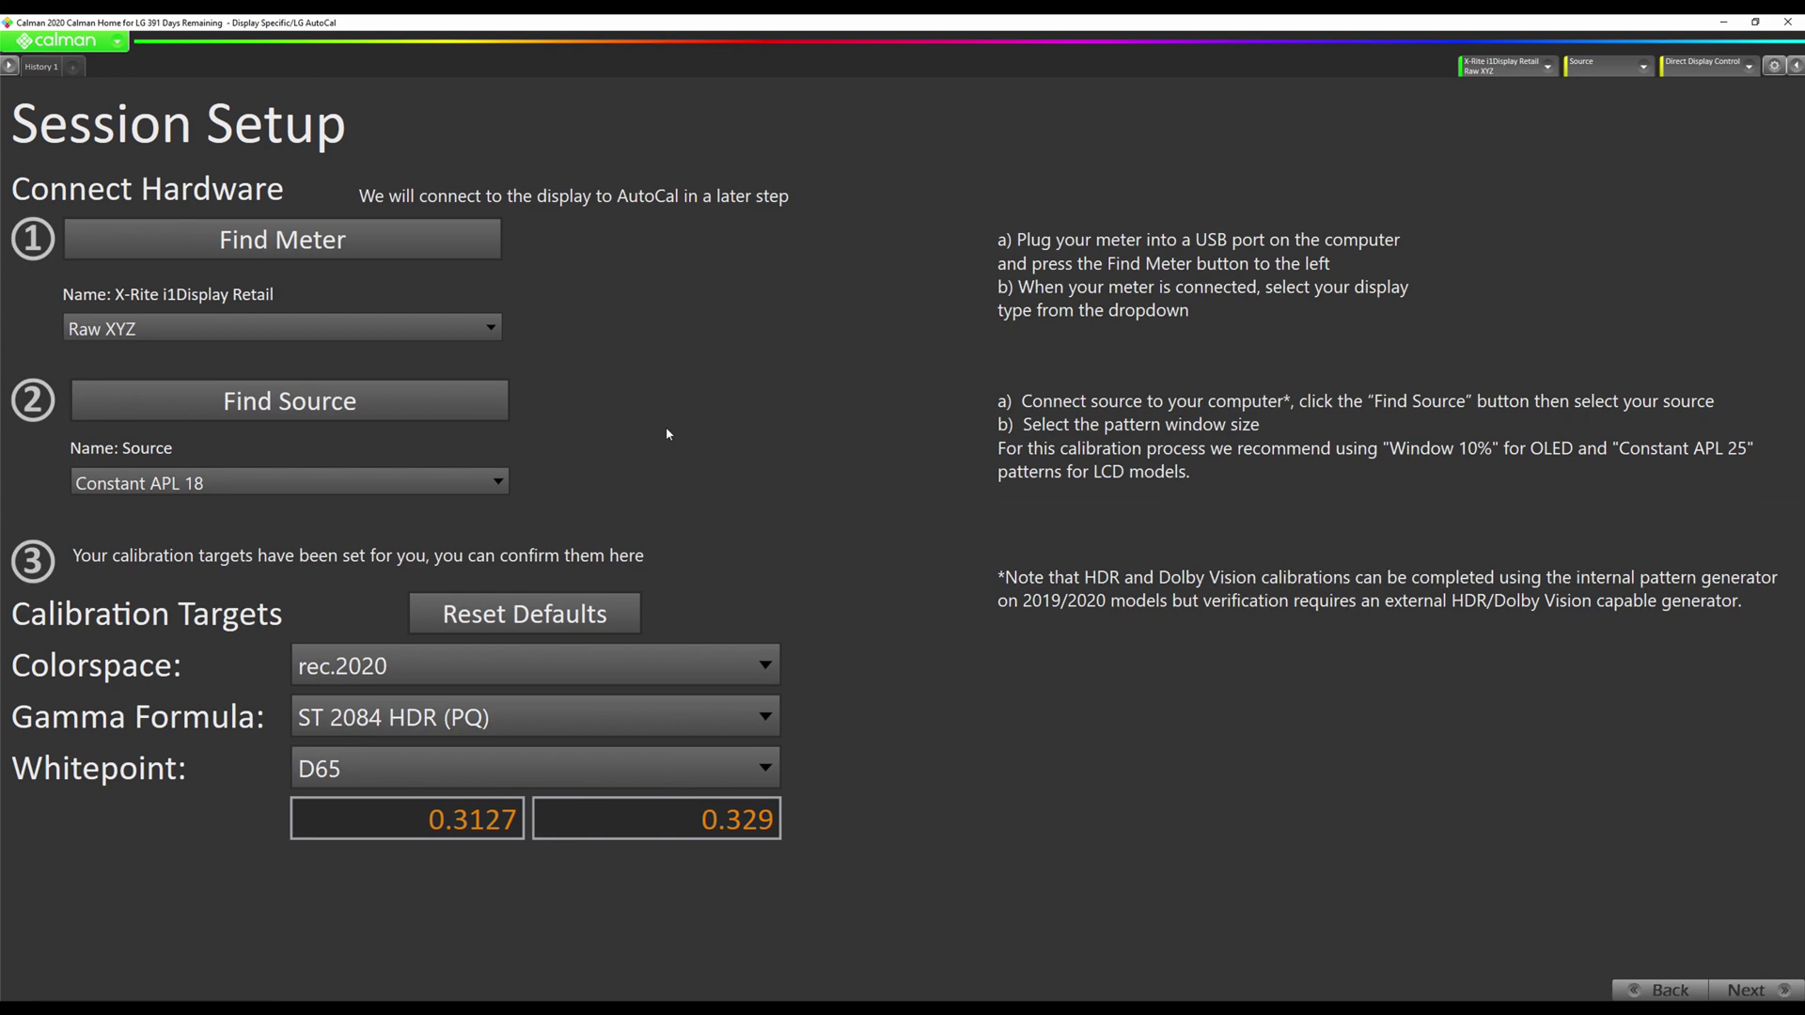
pyautogui.click(1504, 66)
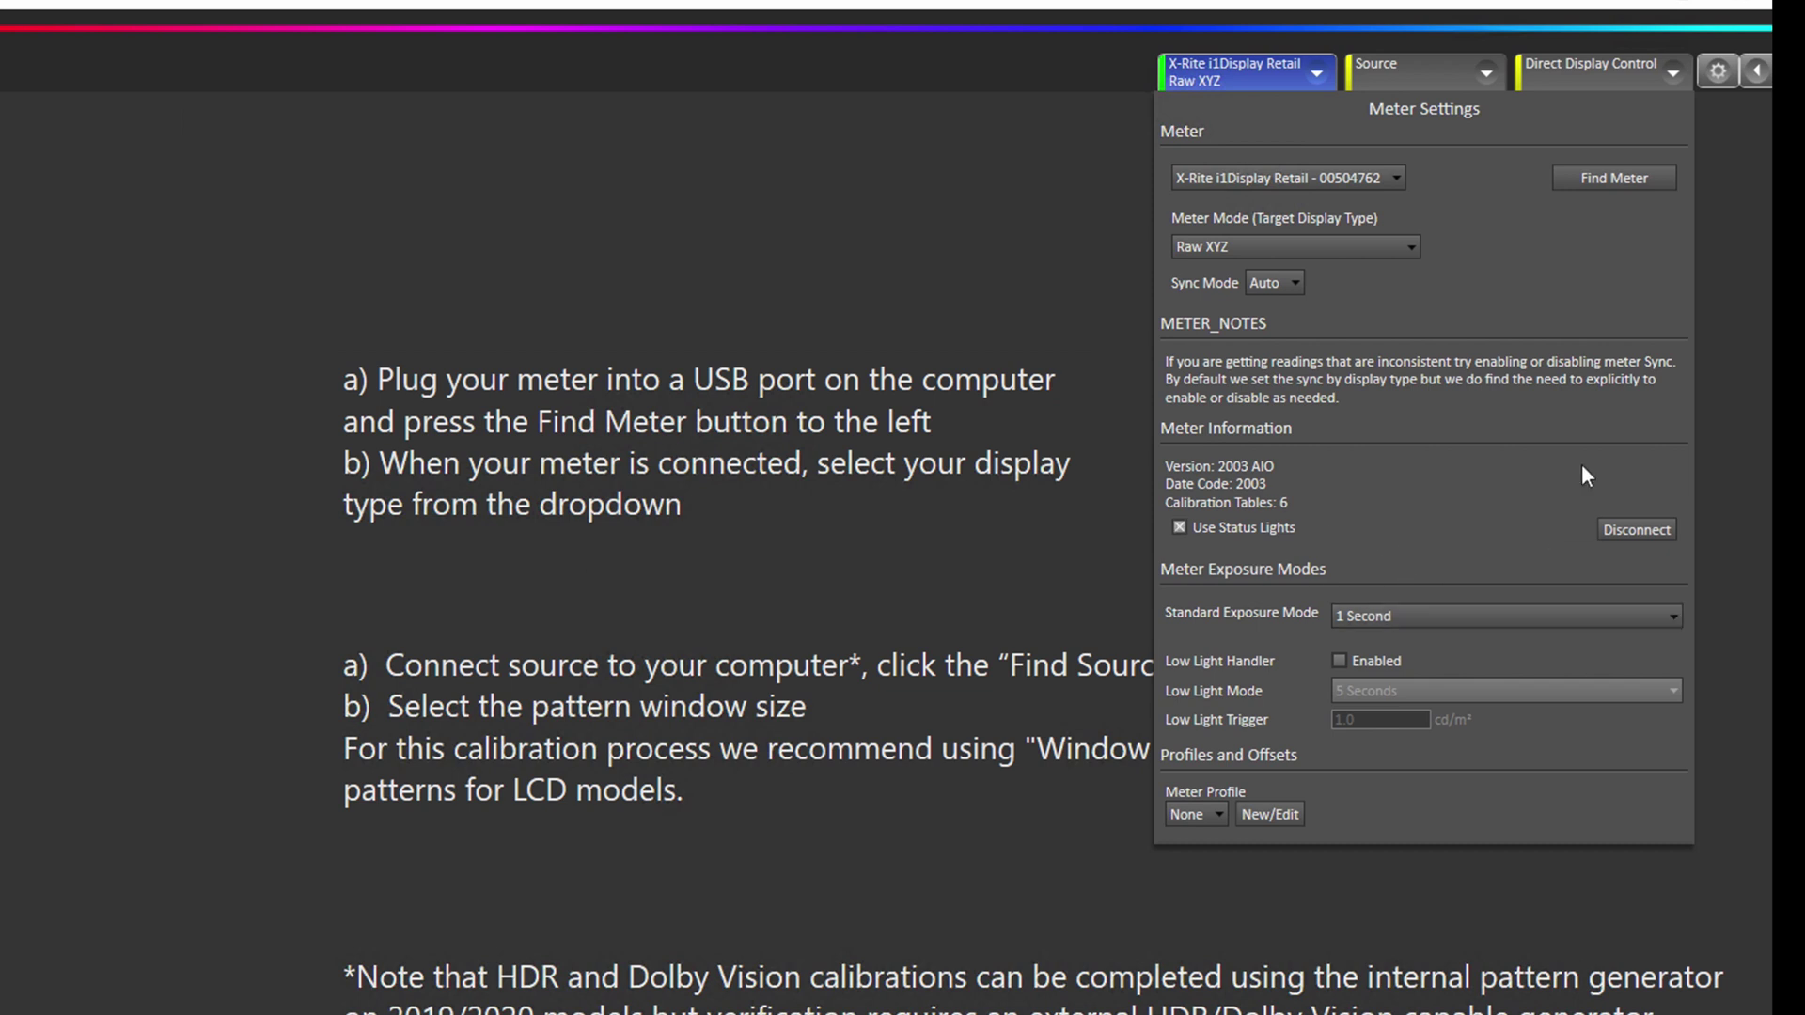
# Enable the meter's Low Light Handler and close Meter Settings.
pyautogui.click(1340, 662)
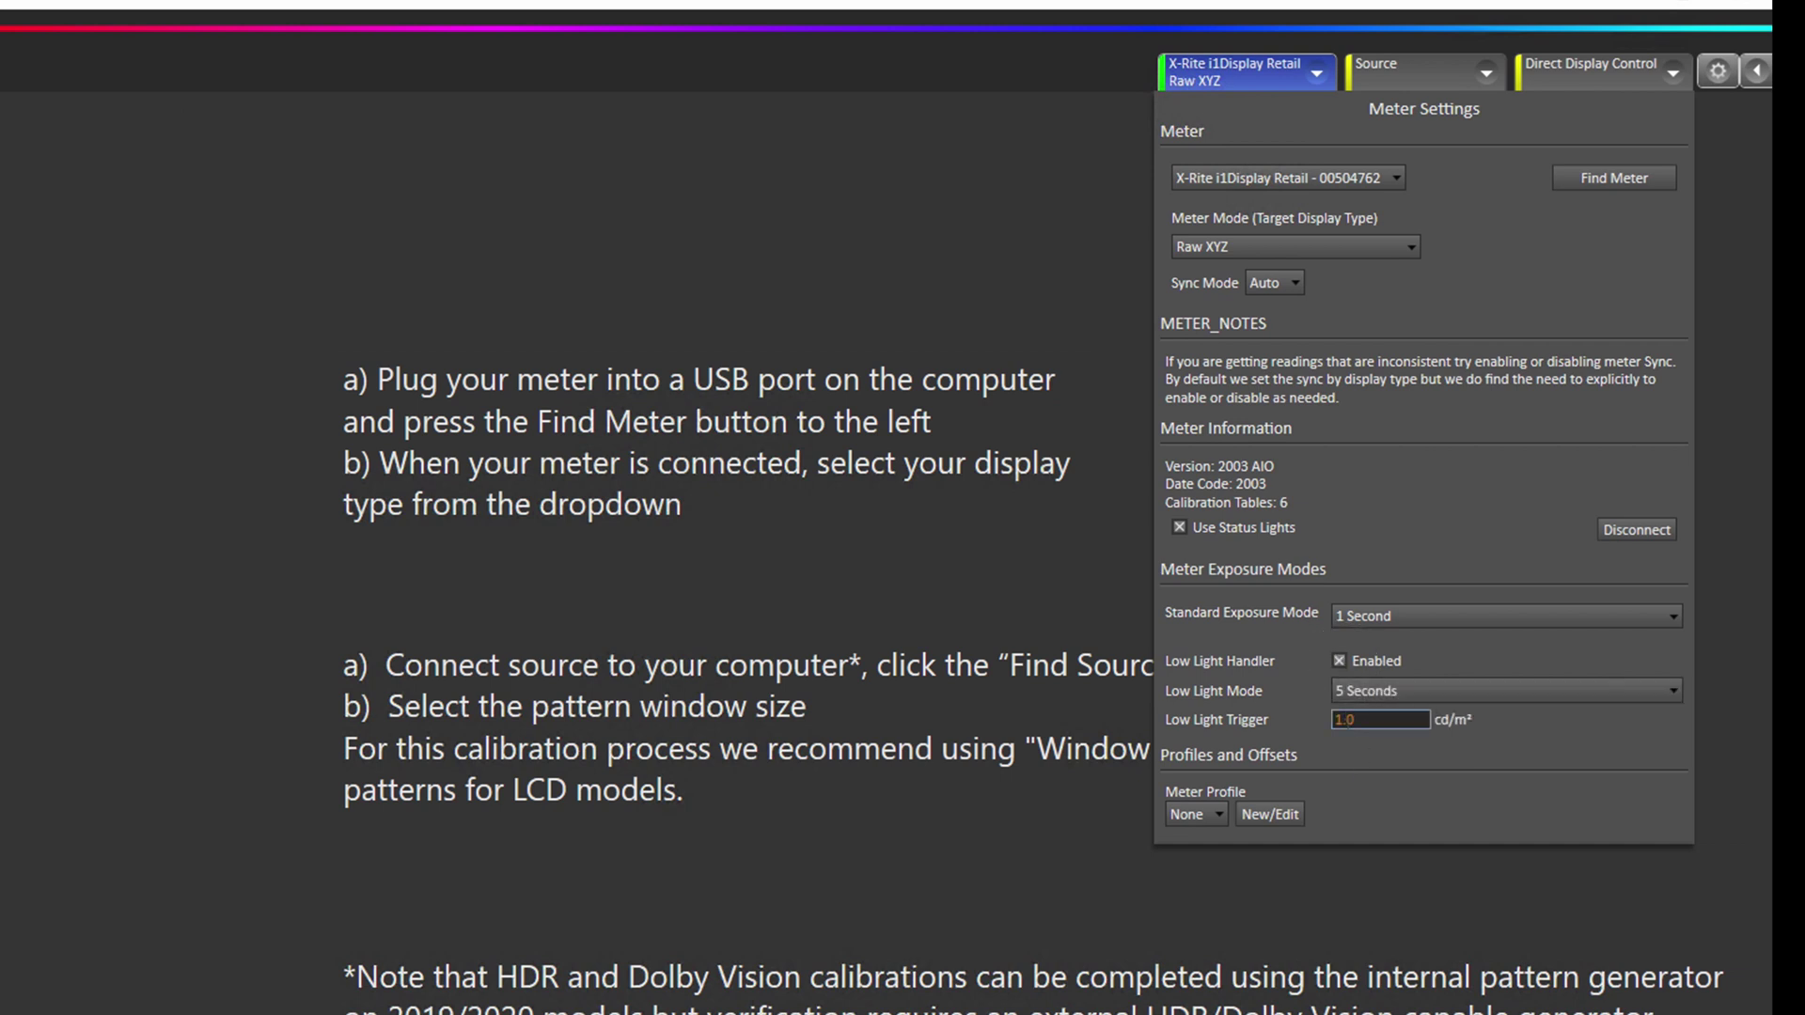
pyautogui.click(64, 841)
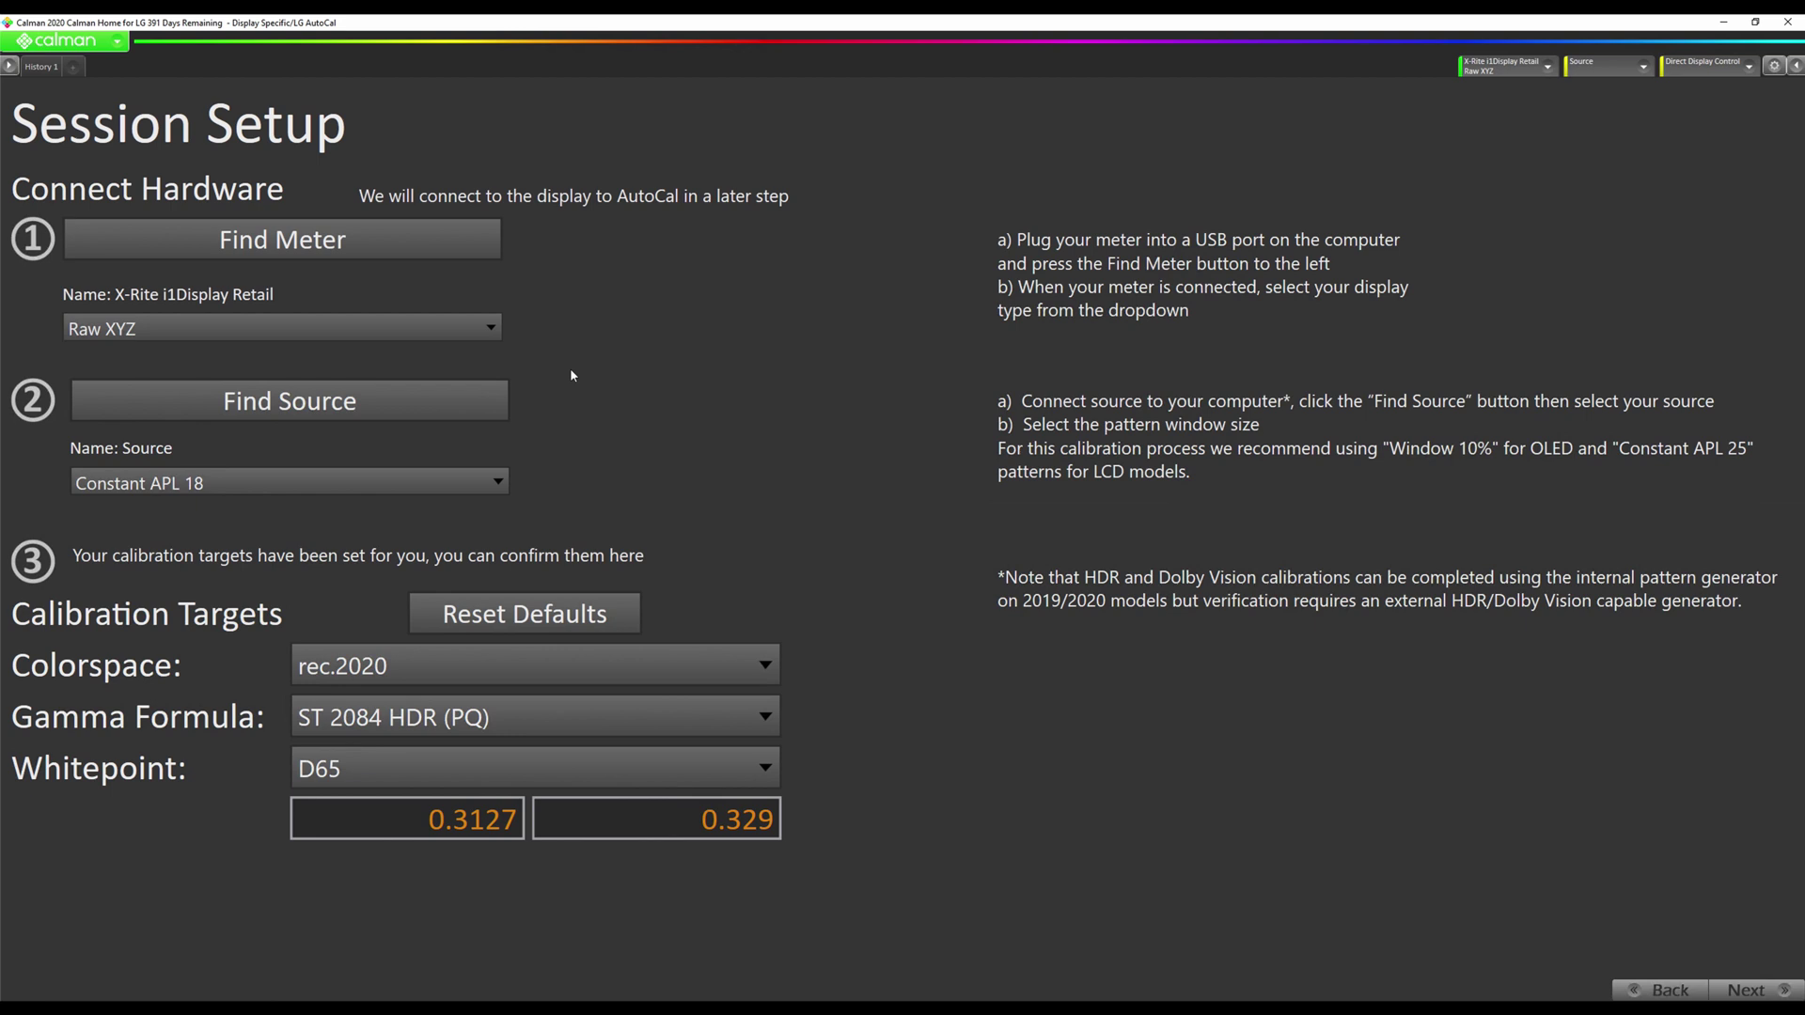
# Choose the LG 2020 OLED CX GX WX ZX as the pattern source.
pyautogui.click(478, 407)
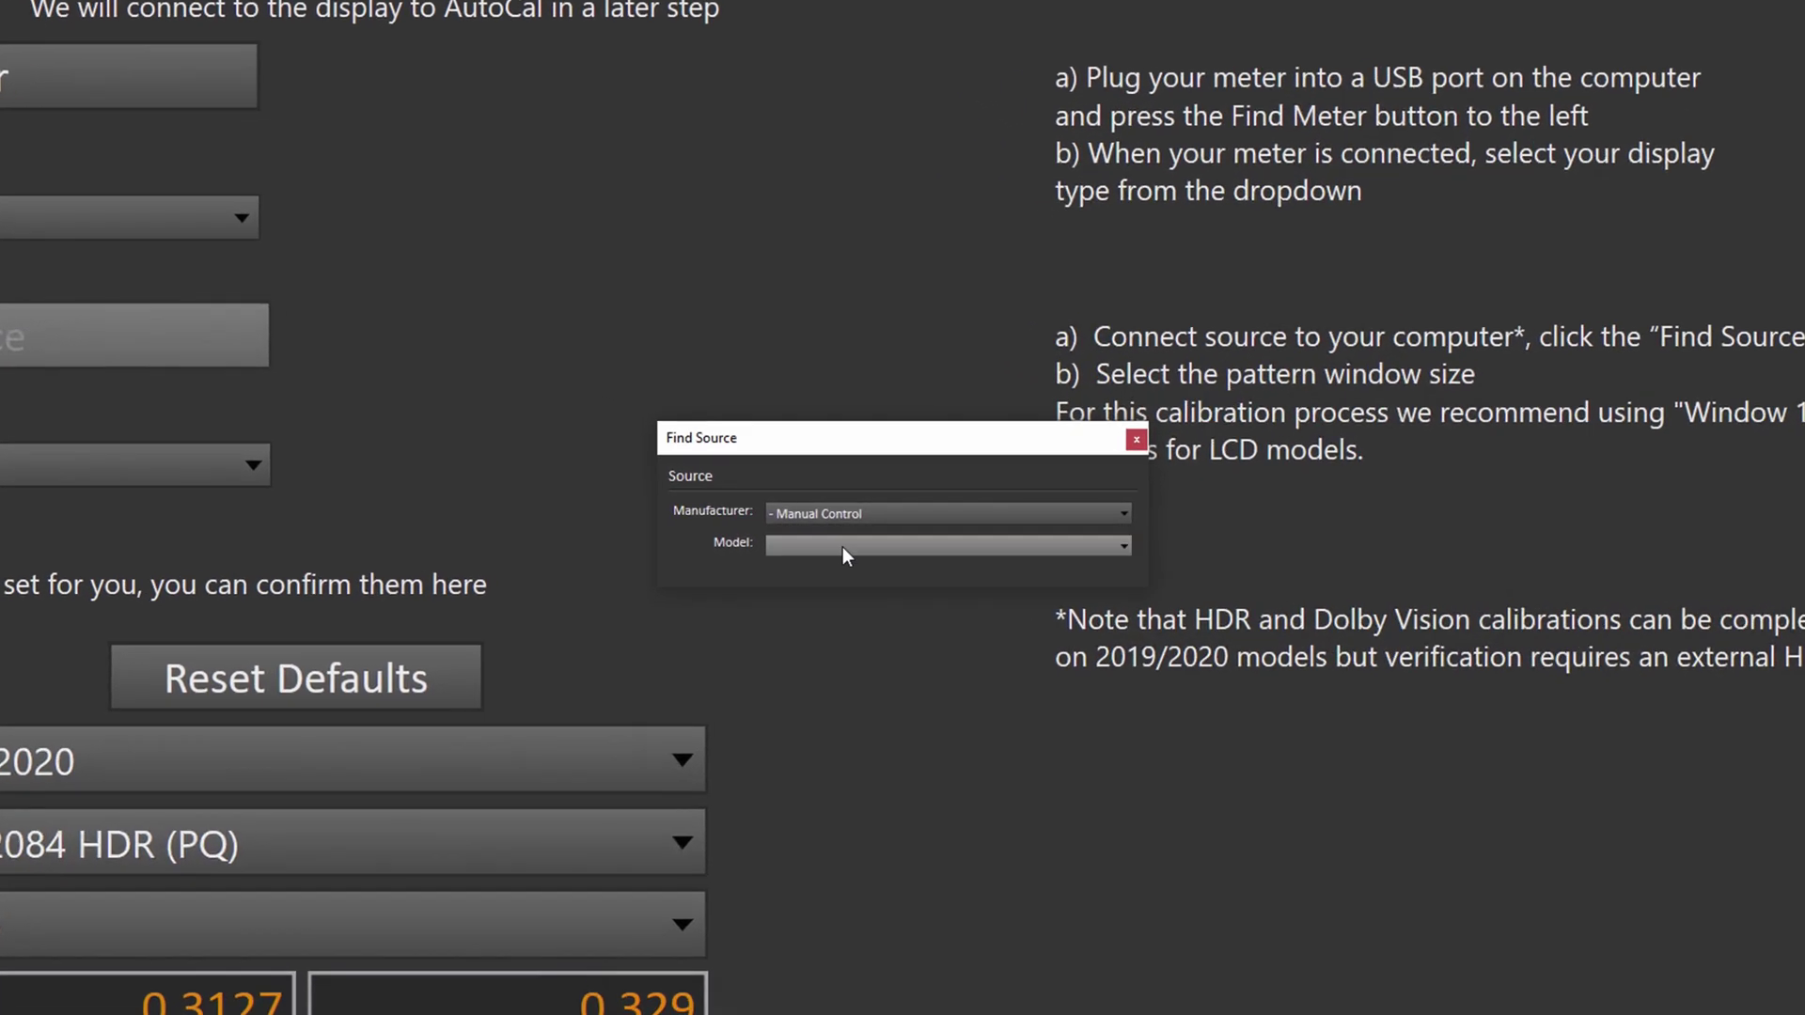
pyautogui.click(849, 513)
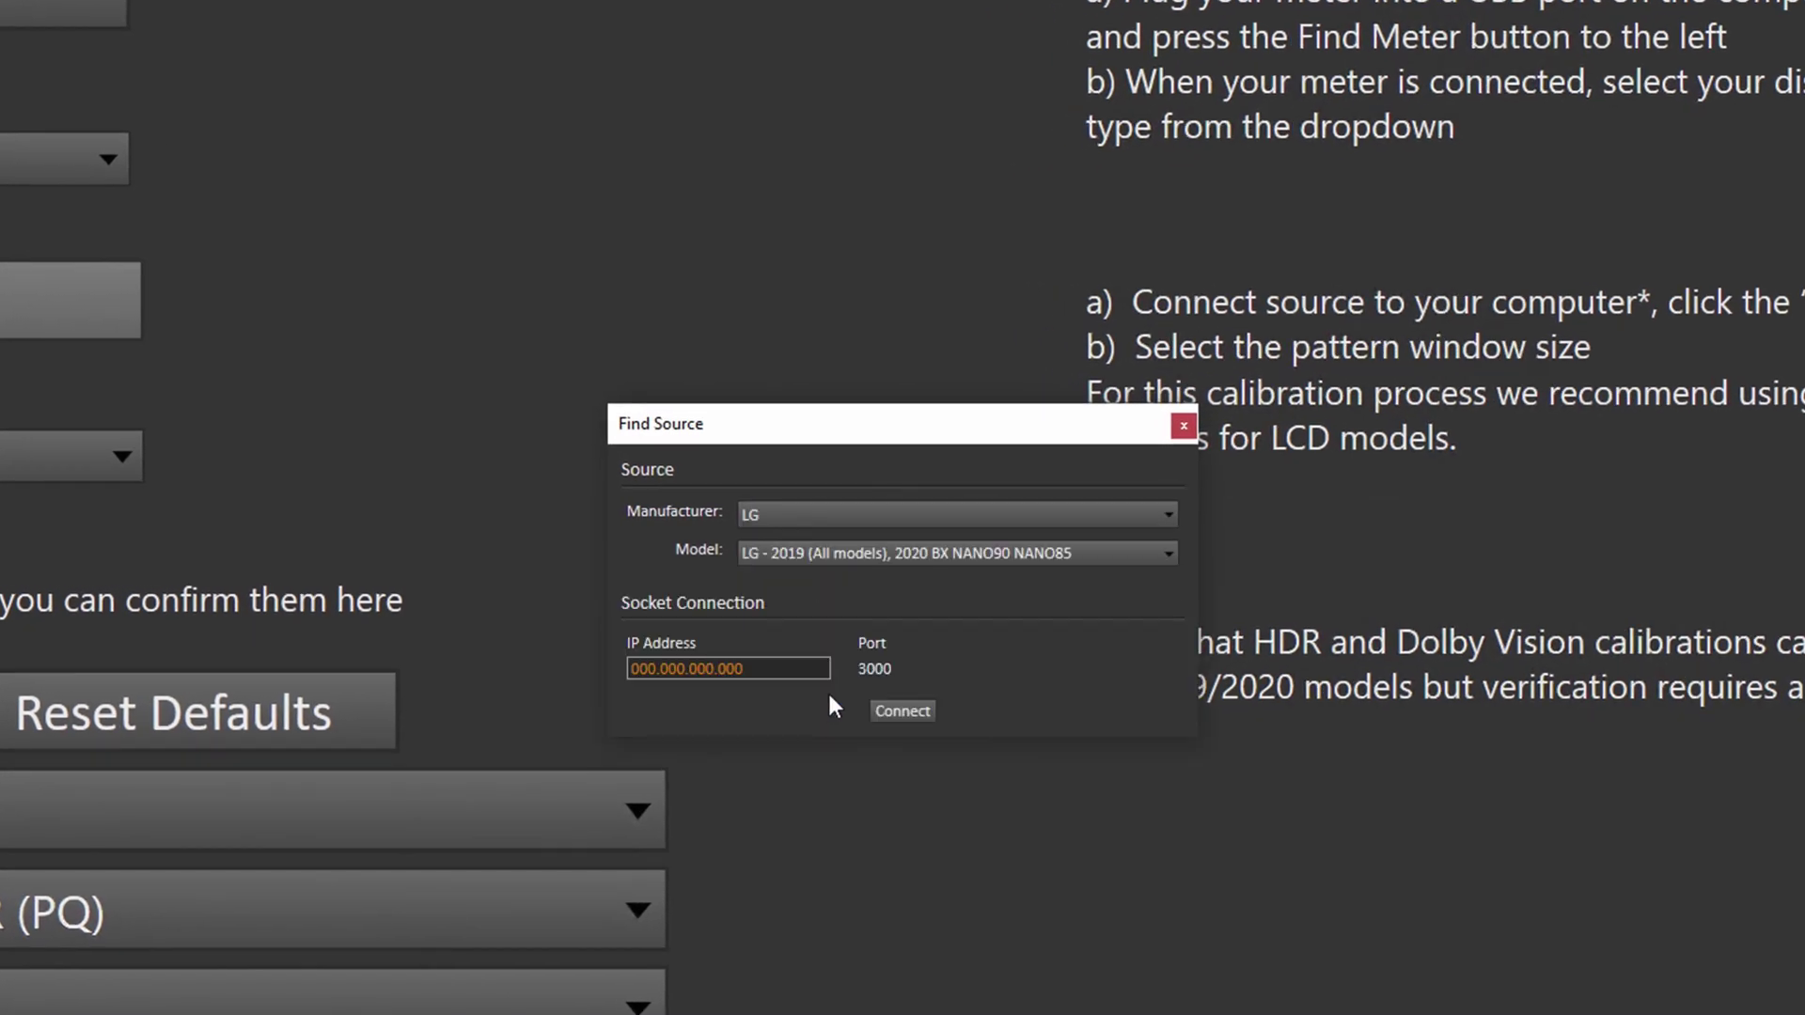
pyautogui.click(855, 562)
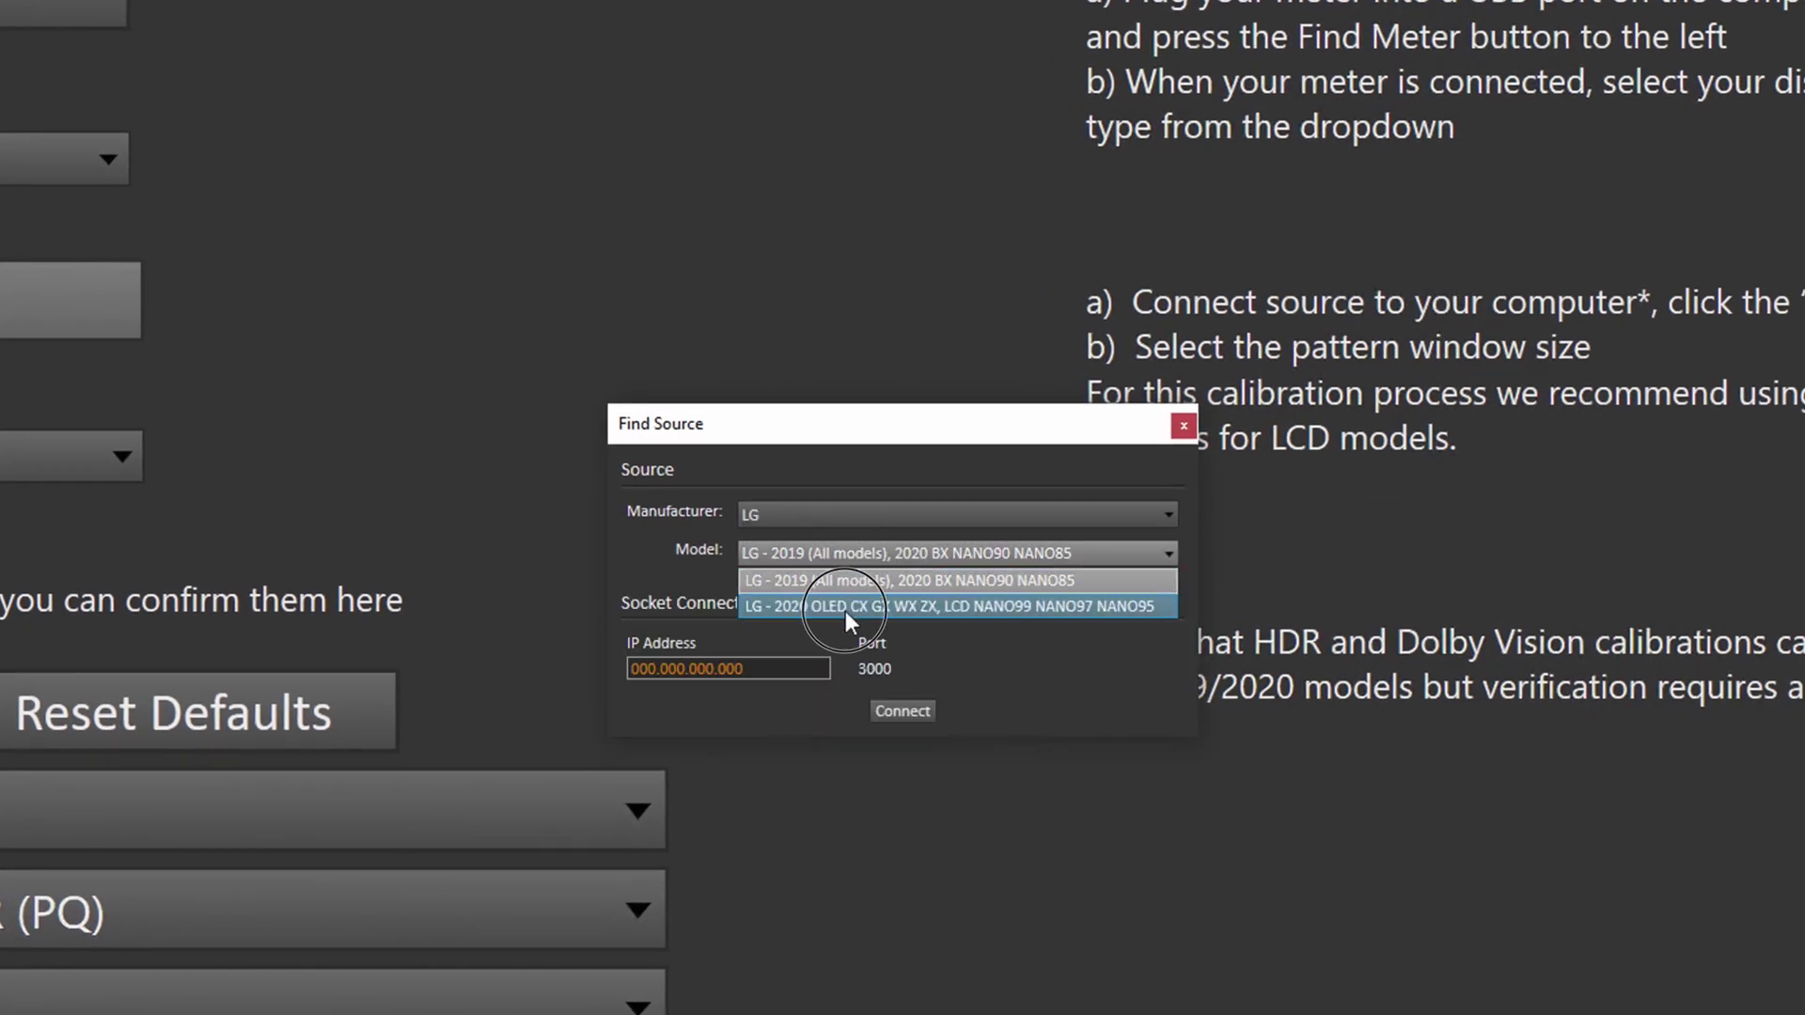
pyautogui.click(845, 612)
# Connect to the TV at 192.168.29.222 and enter the pairing PIN shown on the TV.
pyautogui.click(753, 669)
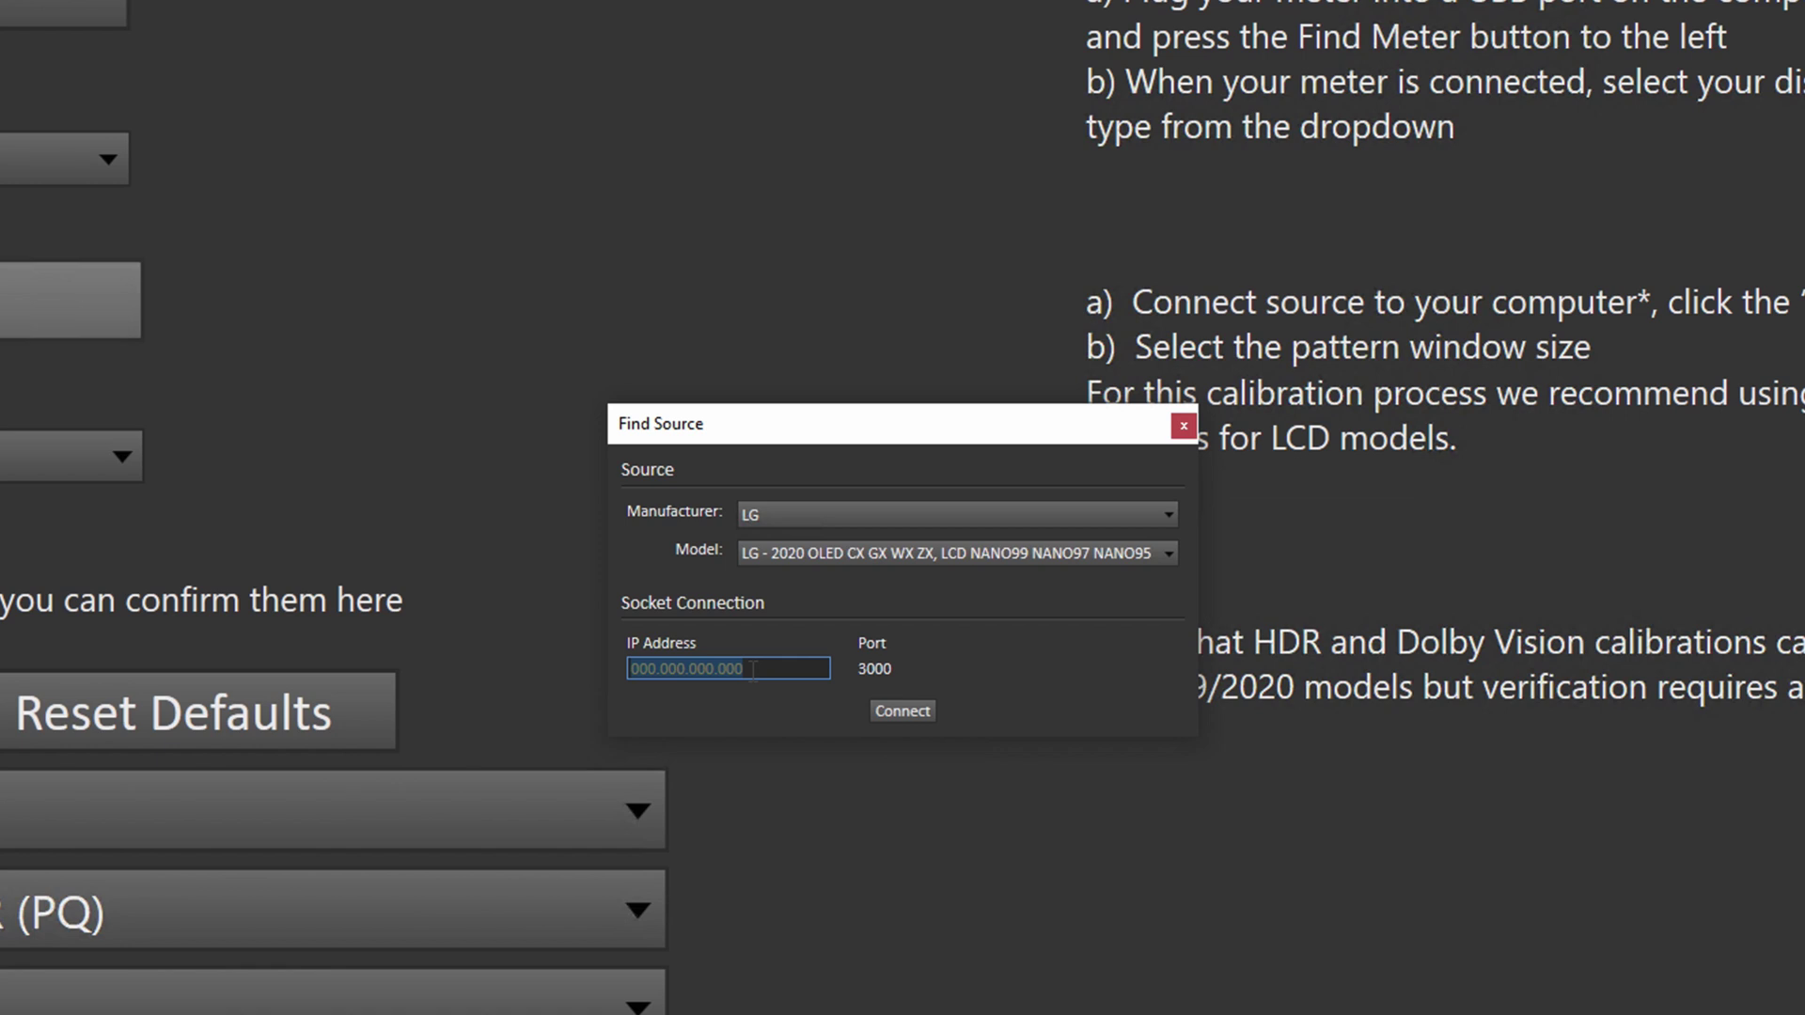
pyautogui.write('19')
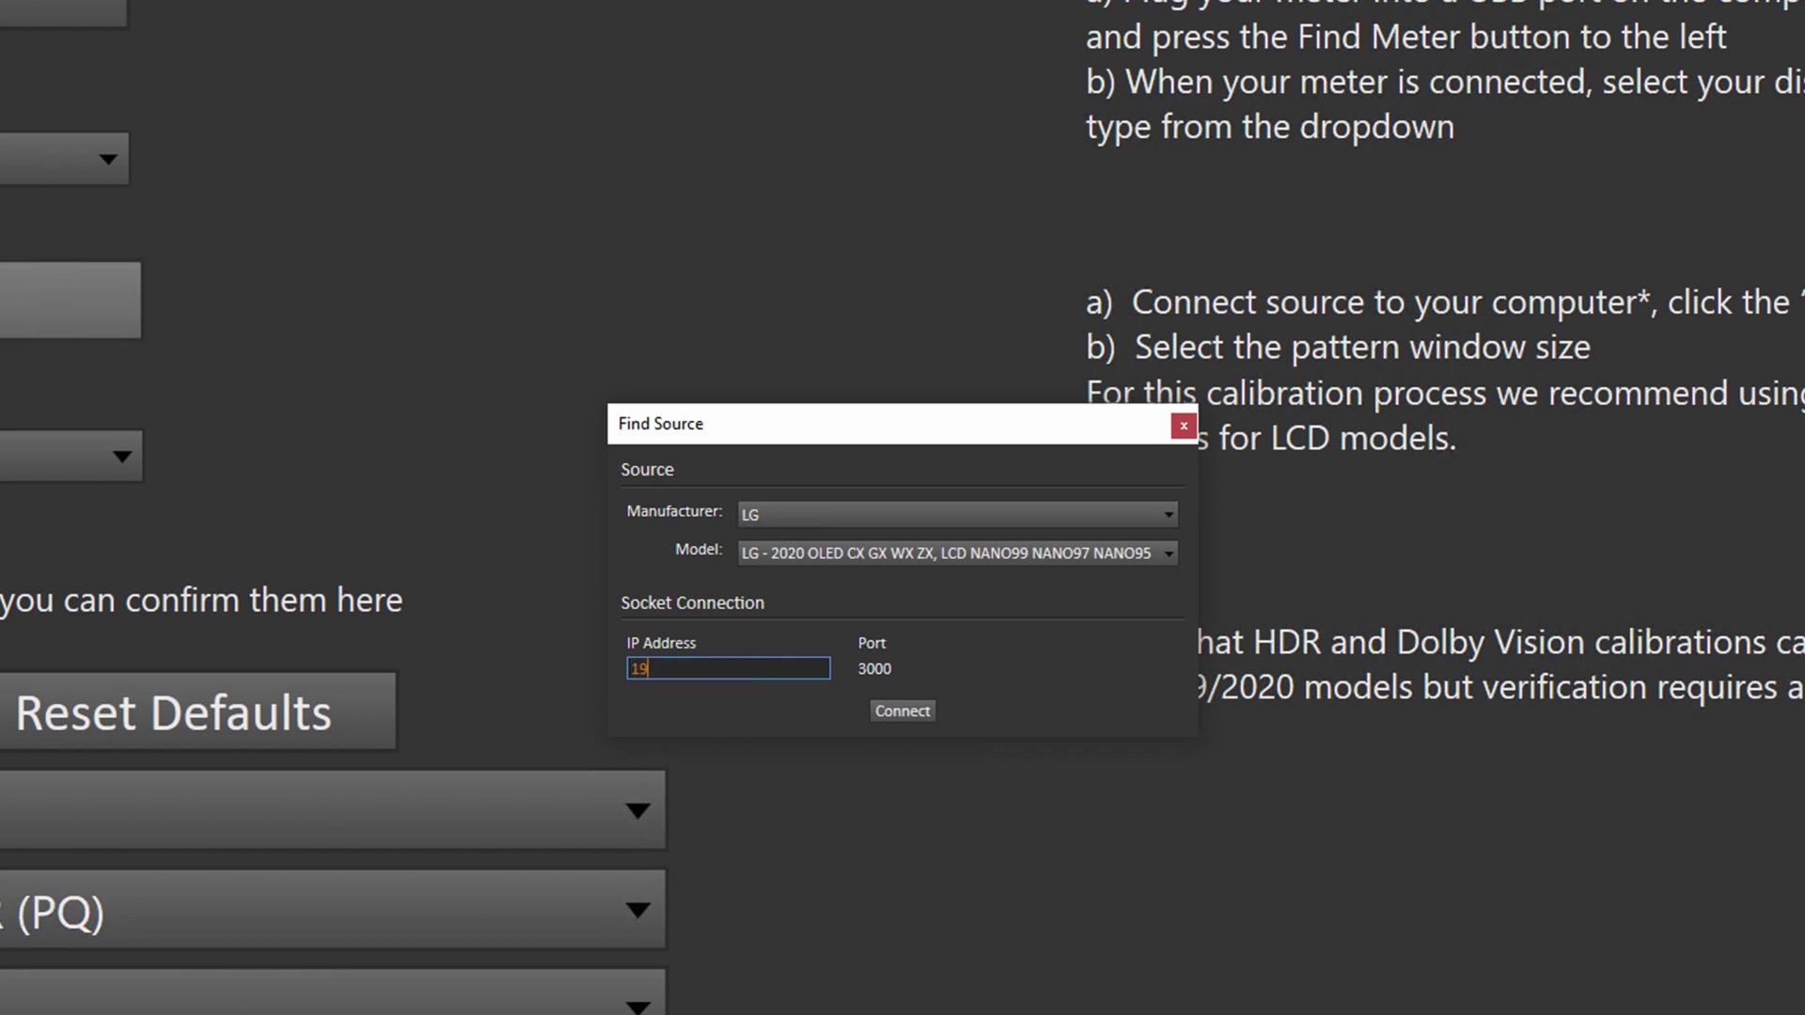
pyautogui.write('2.168.29.222')
pyautogui.click(883, 711)
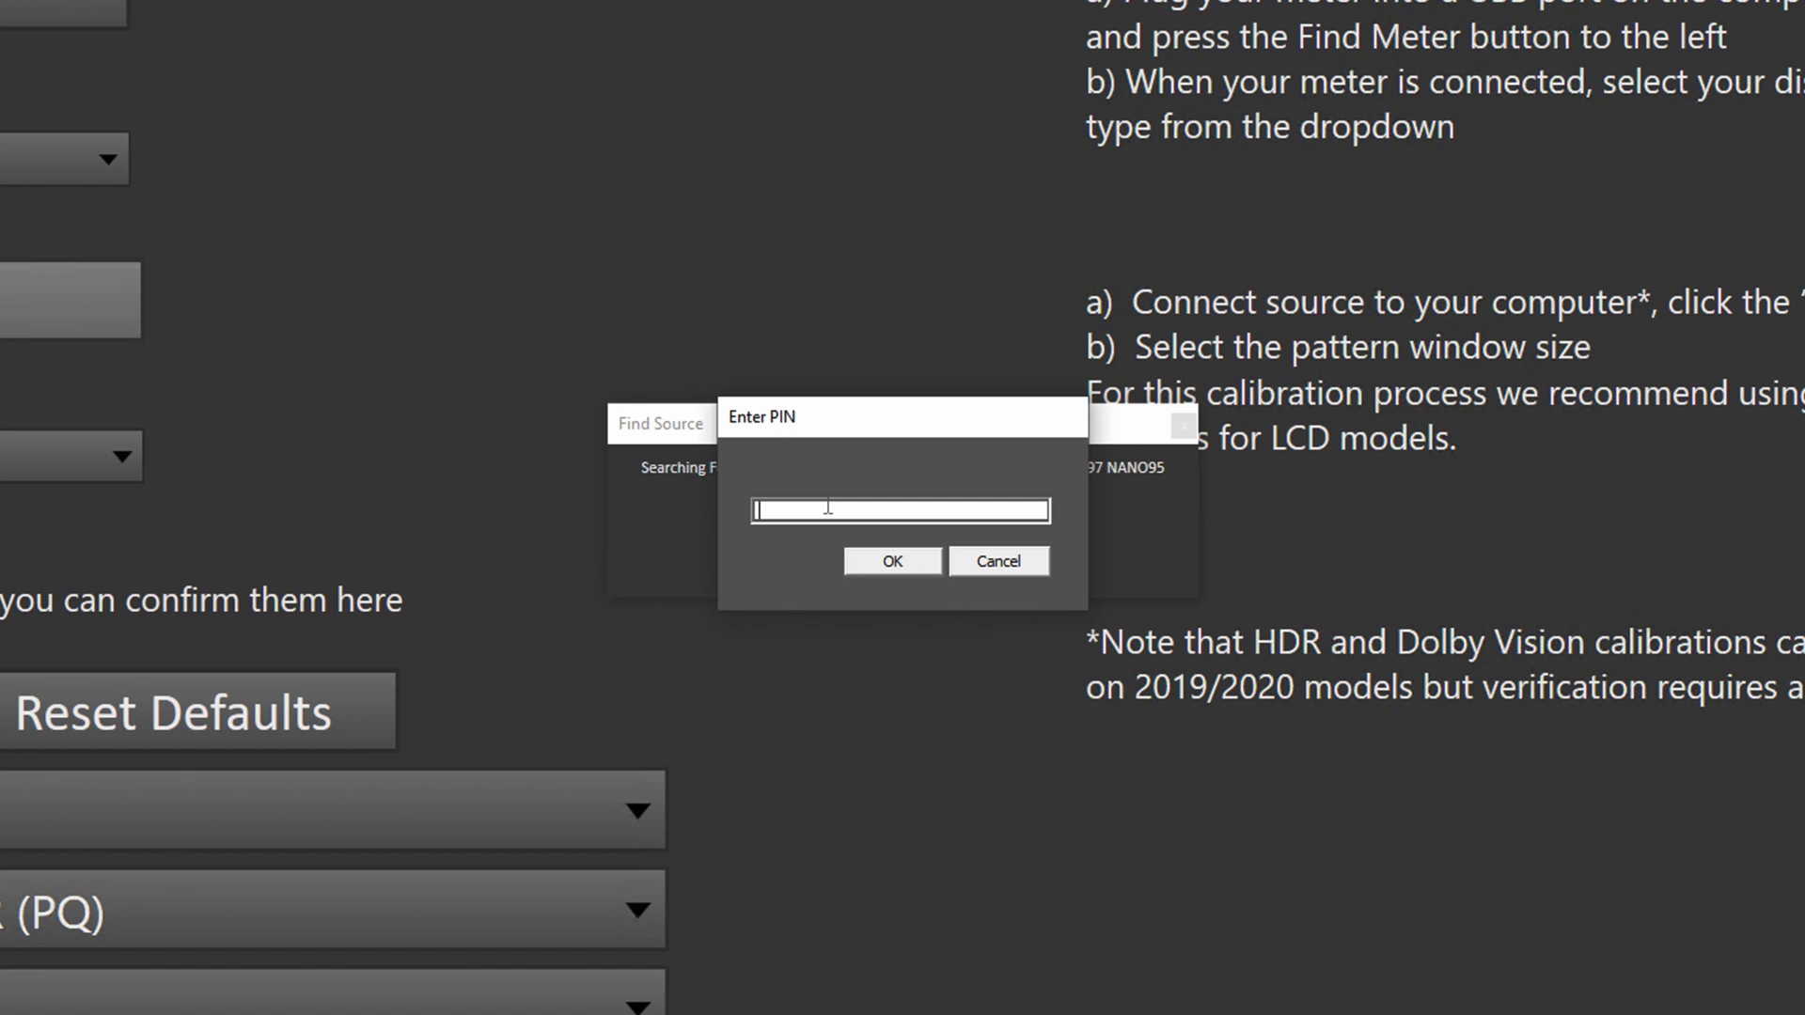
pyautogui.write('68907552')
pyautogui.click(919, 566)
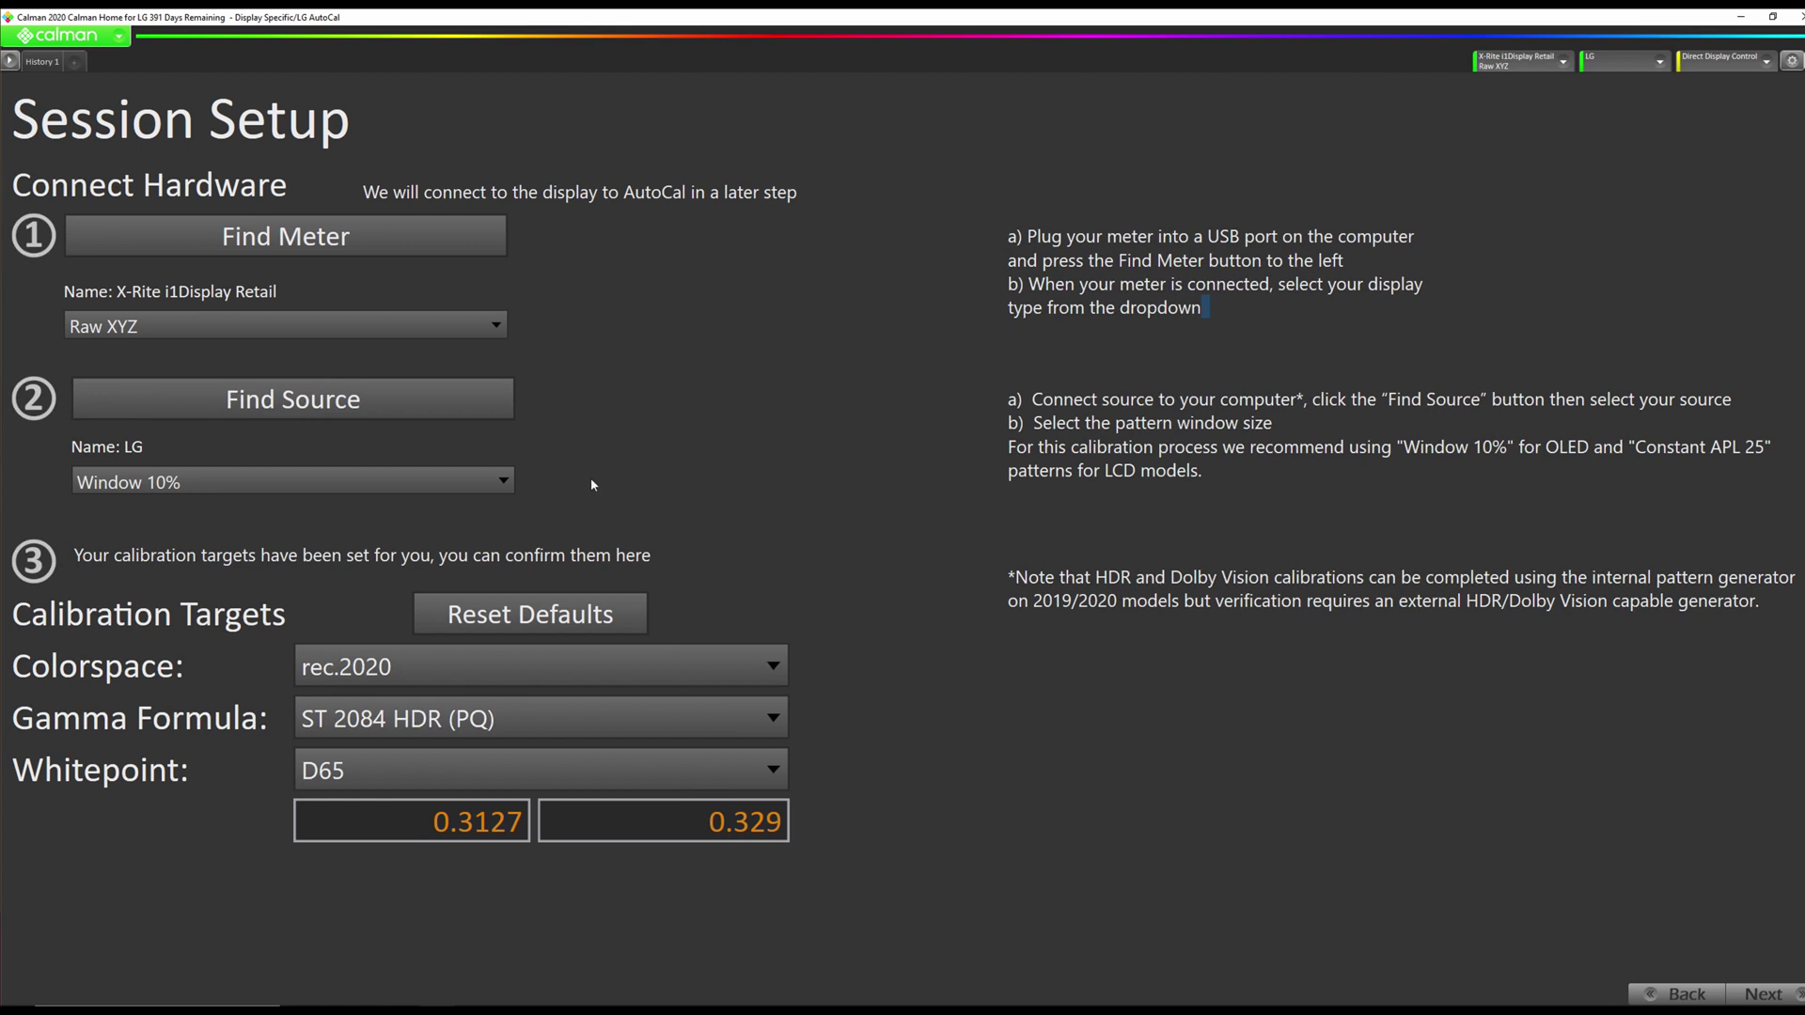
# Keep Window 10% patterns and set the LG source's pattern colorspace to HDR 2020.
pyautogui.click(367, 482)
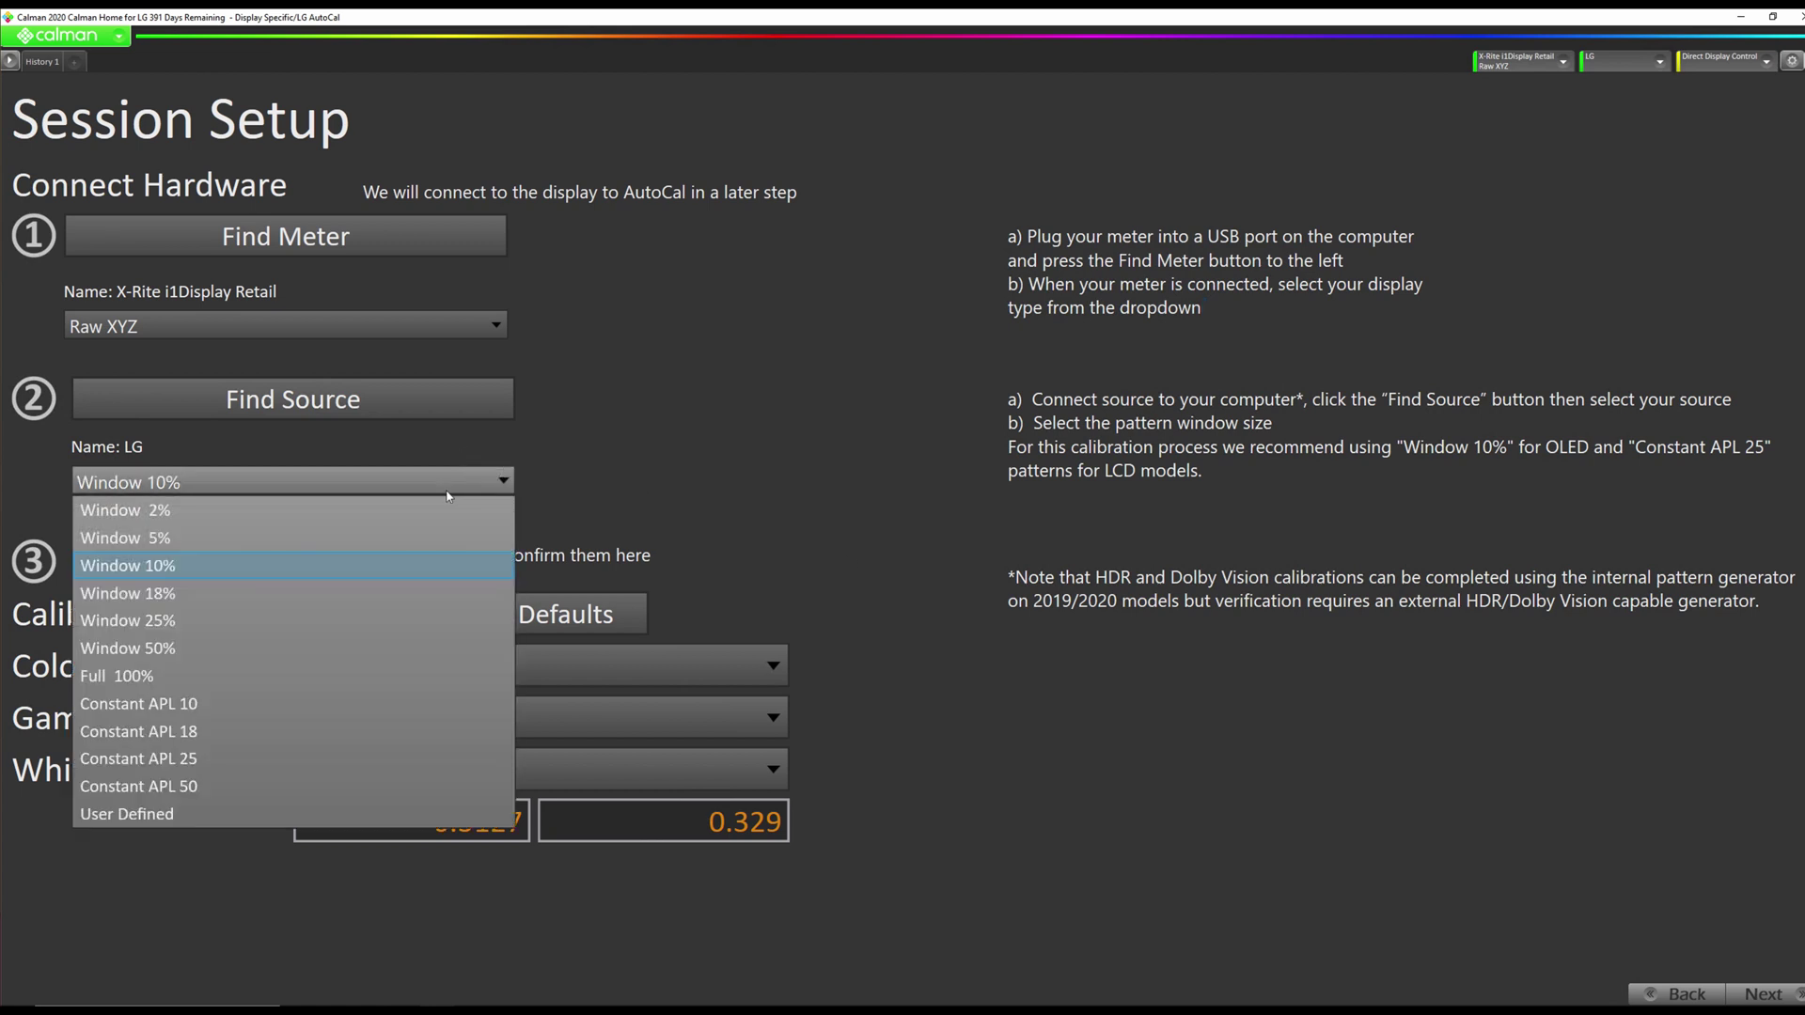
pyautogui.click(363, 565)
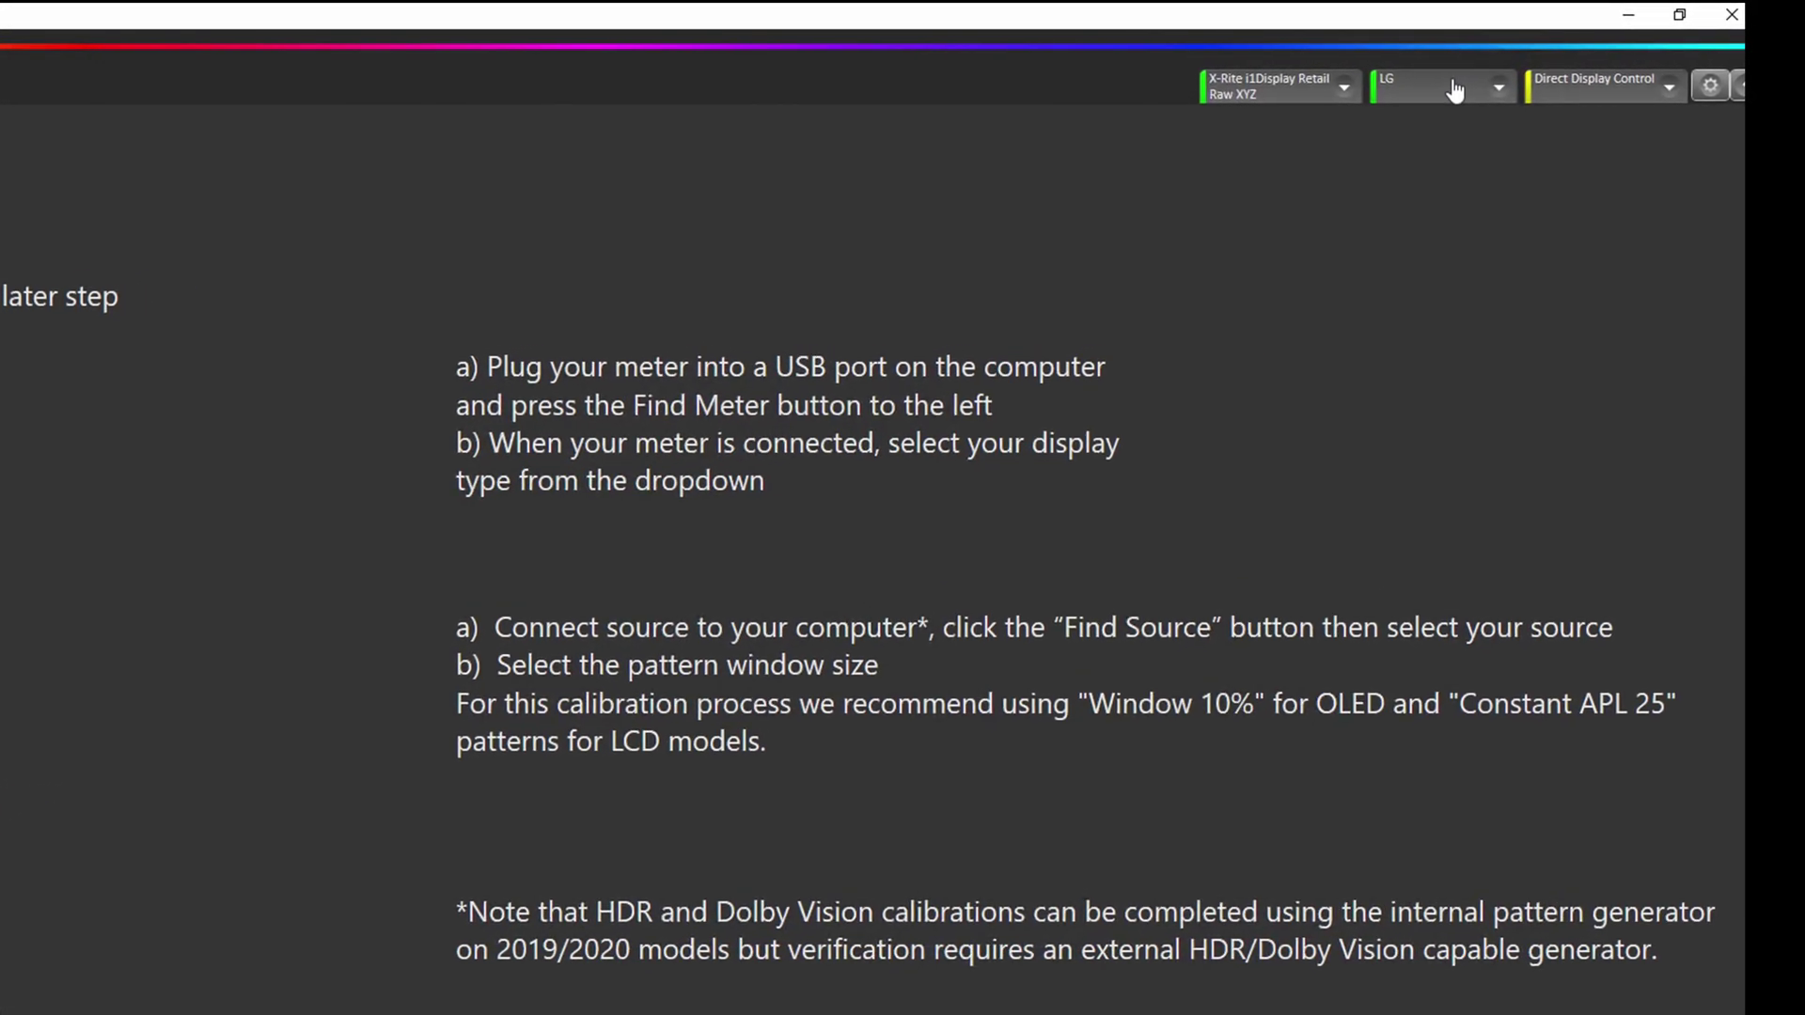
pyautogui.click(1527, 73)
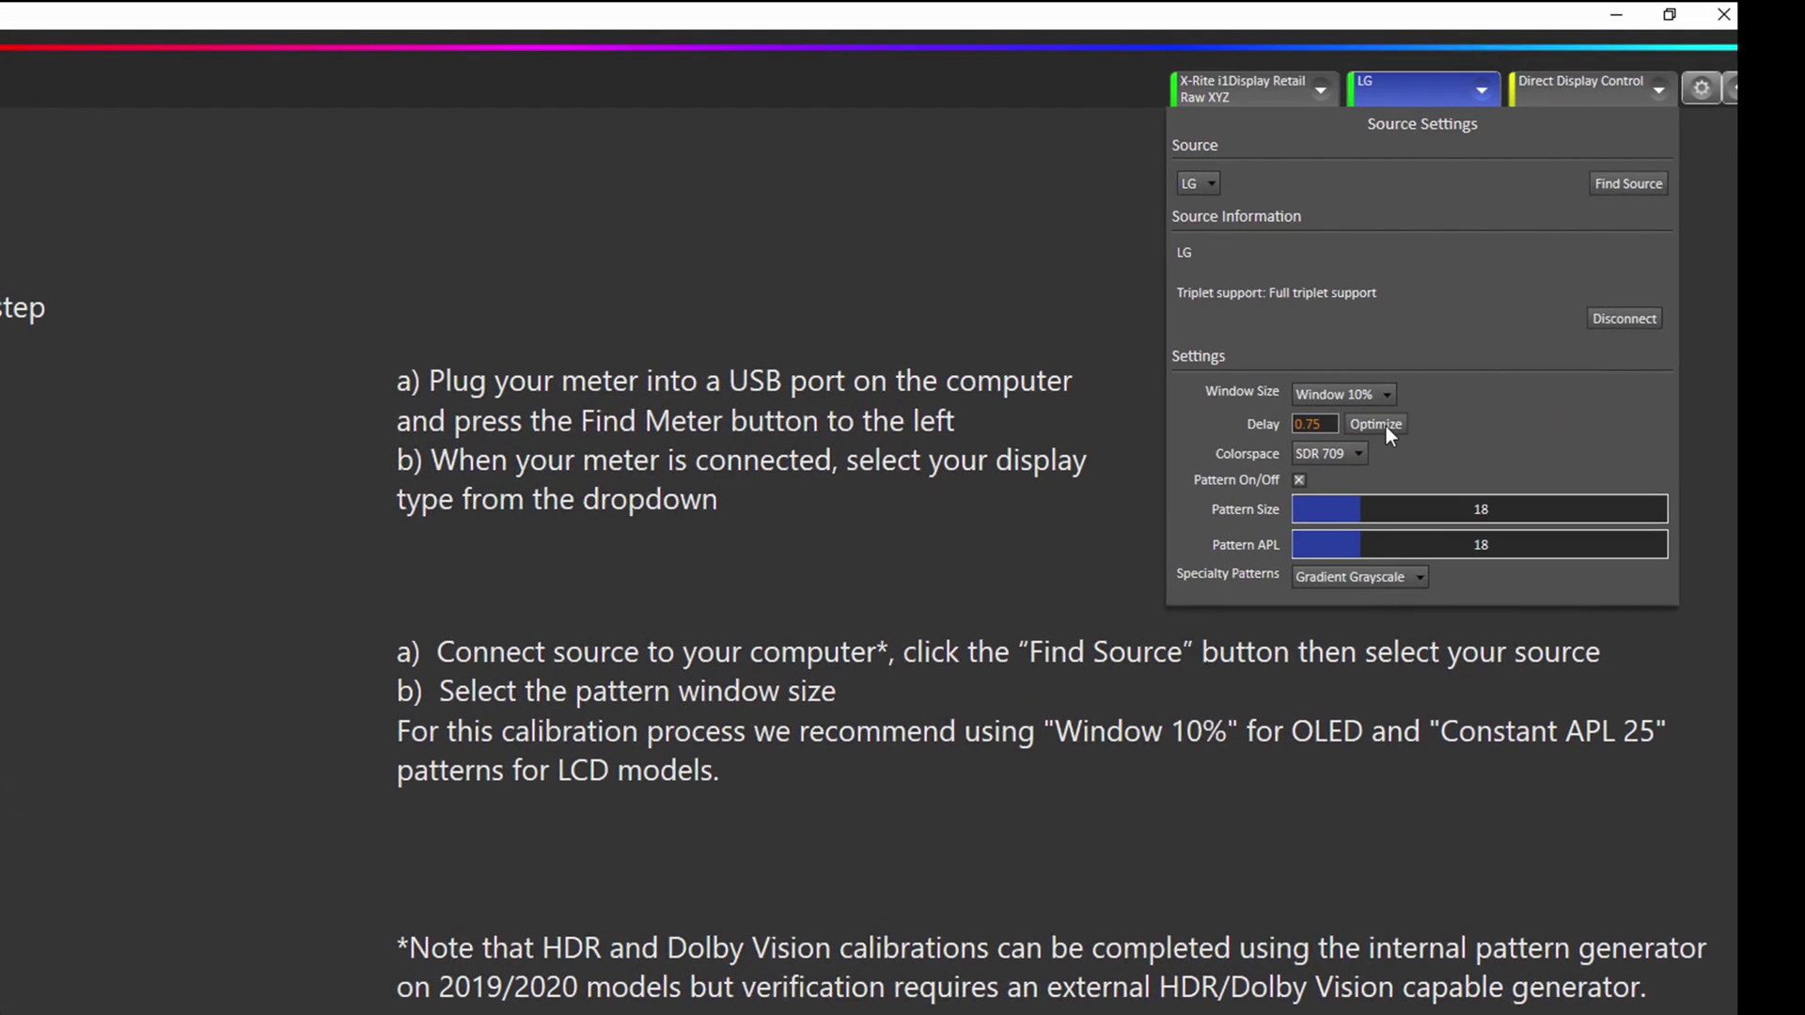
pyautogui.click(1338, 455)
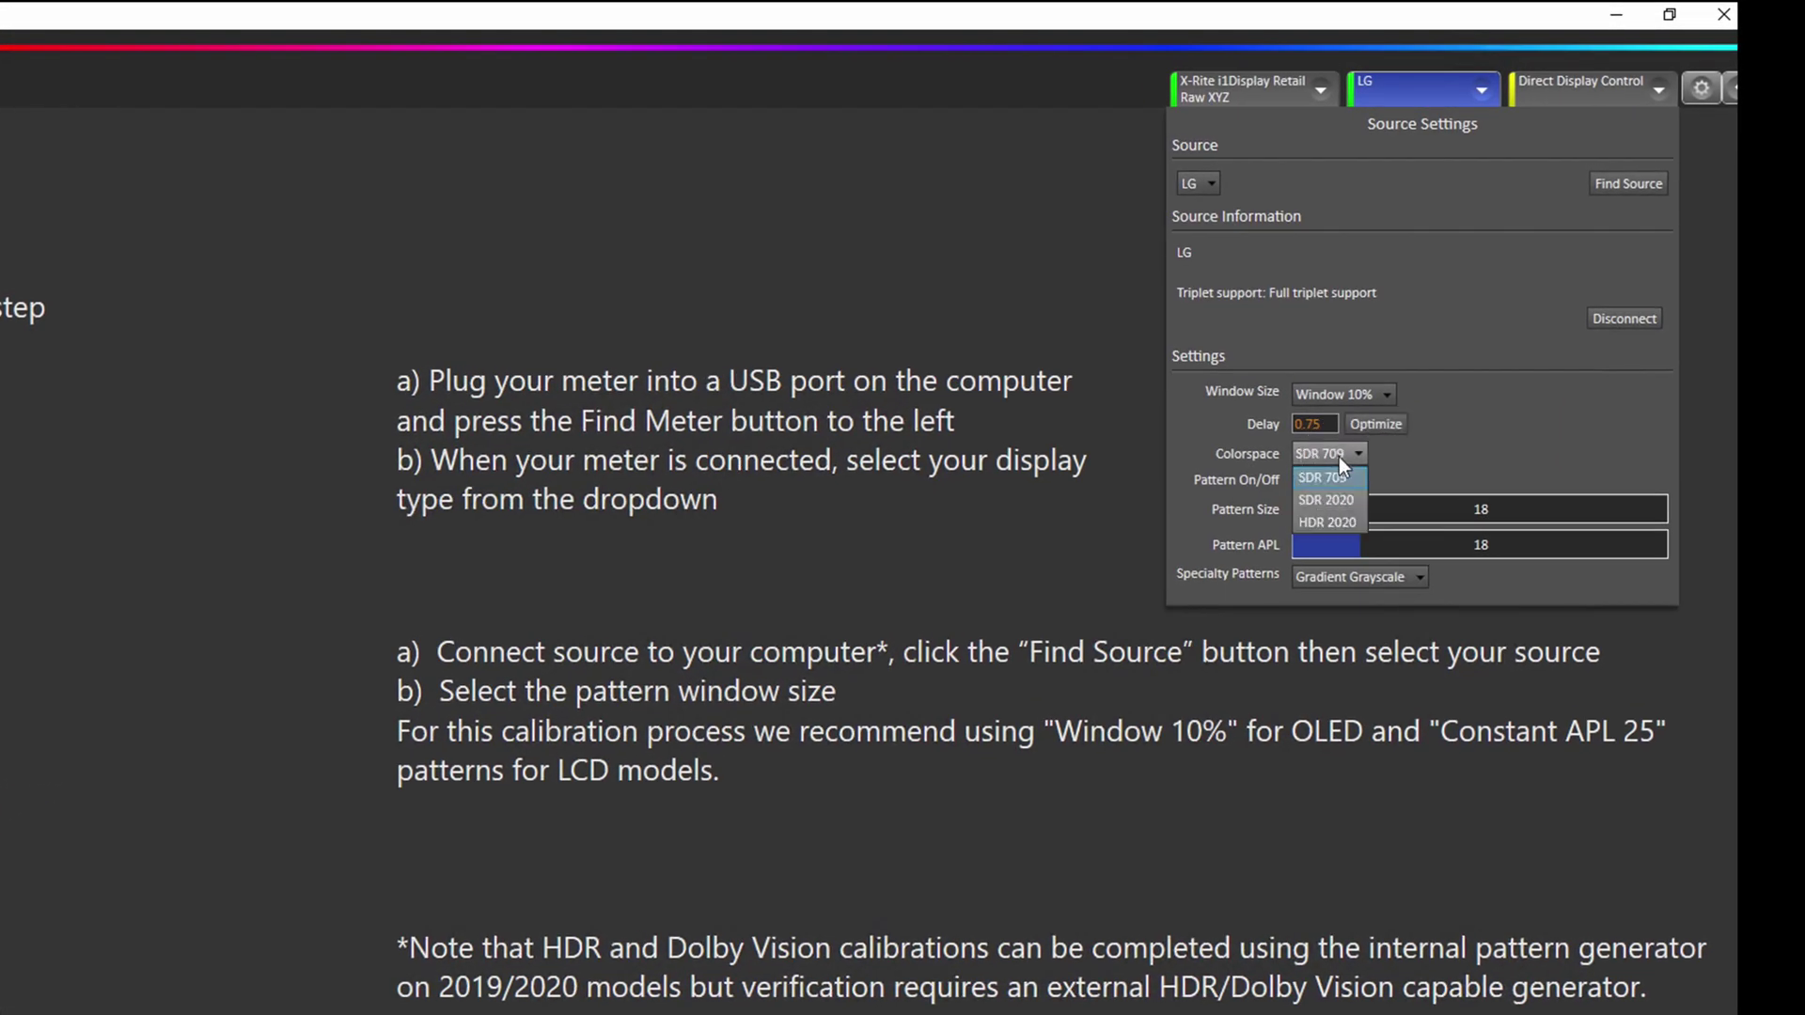
pyautogui.click(1338, 520)
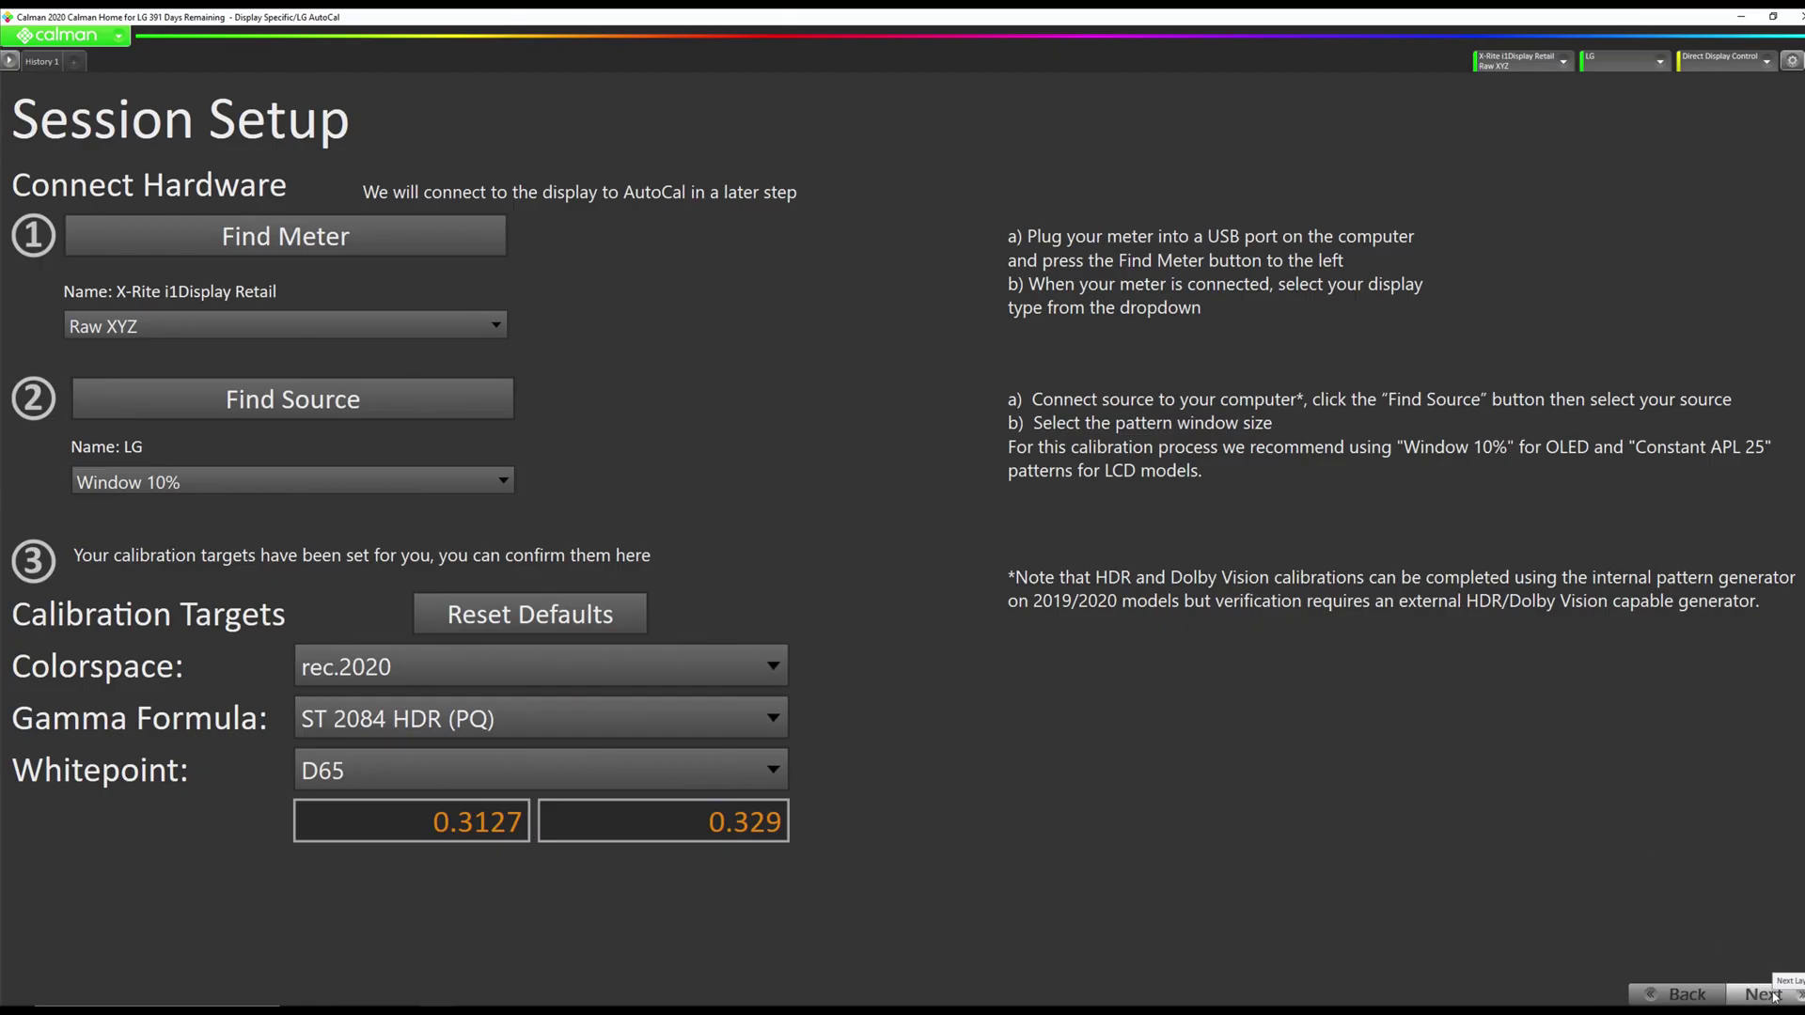
# Run the pre-calibration grayscale and ColorChecker readings (grayscale ΔE 2.5, color 1.8).
pyautogui.click(1764, 994)
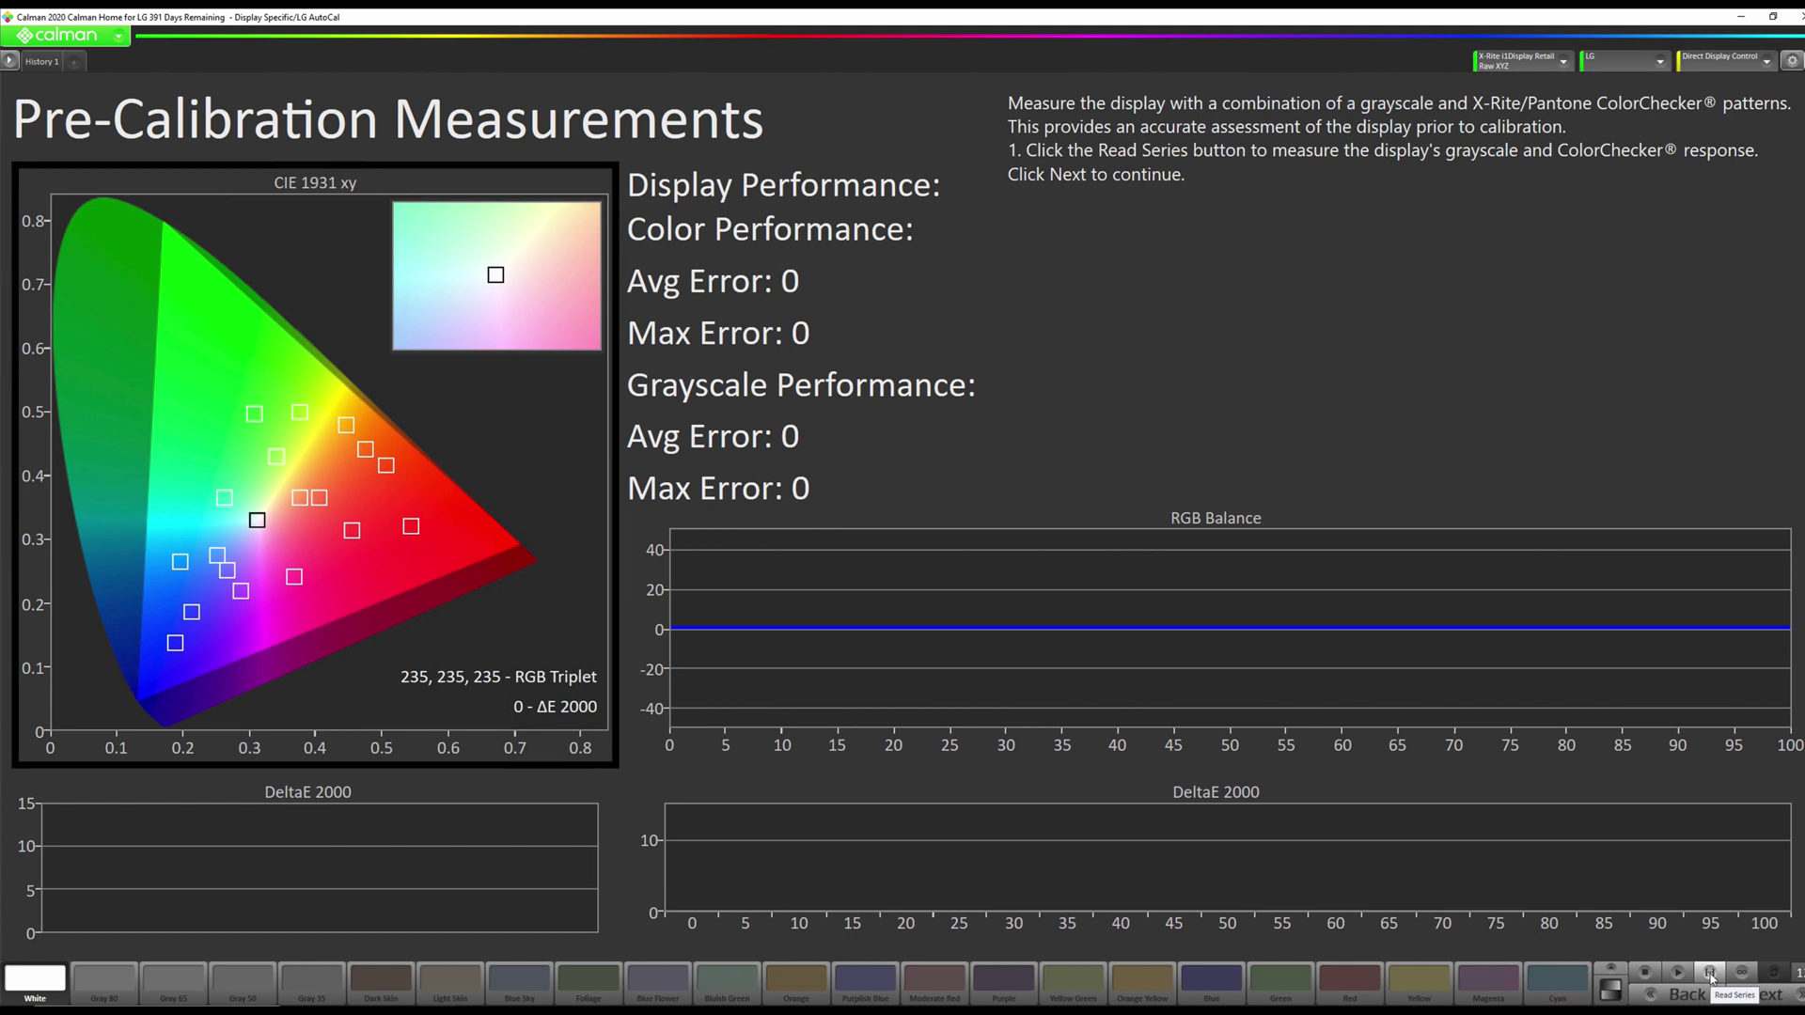
pyautogui.click(1710, 978)
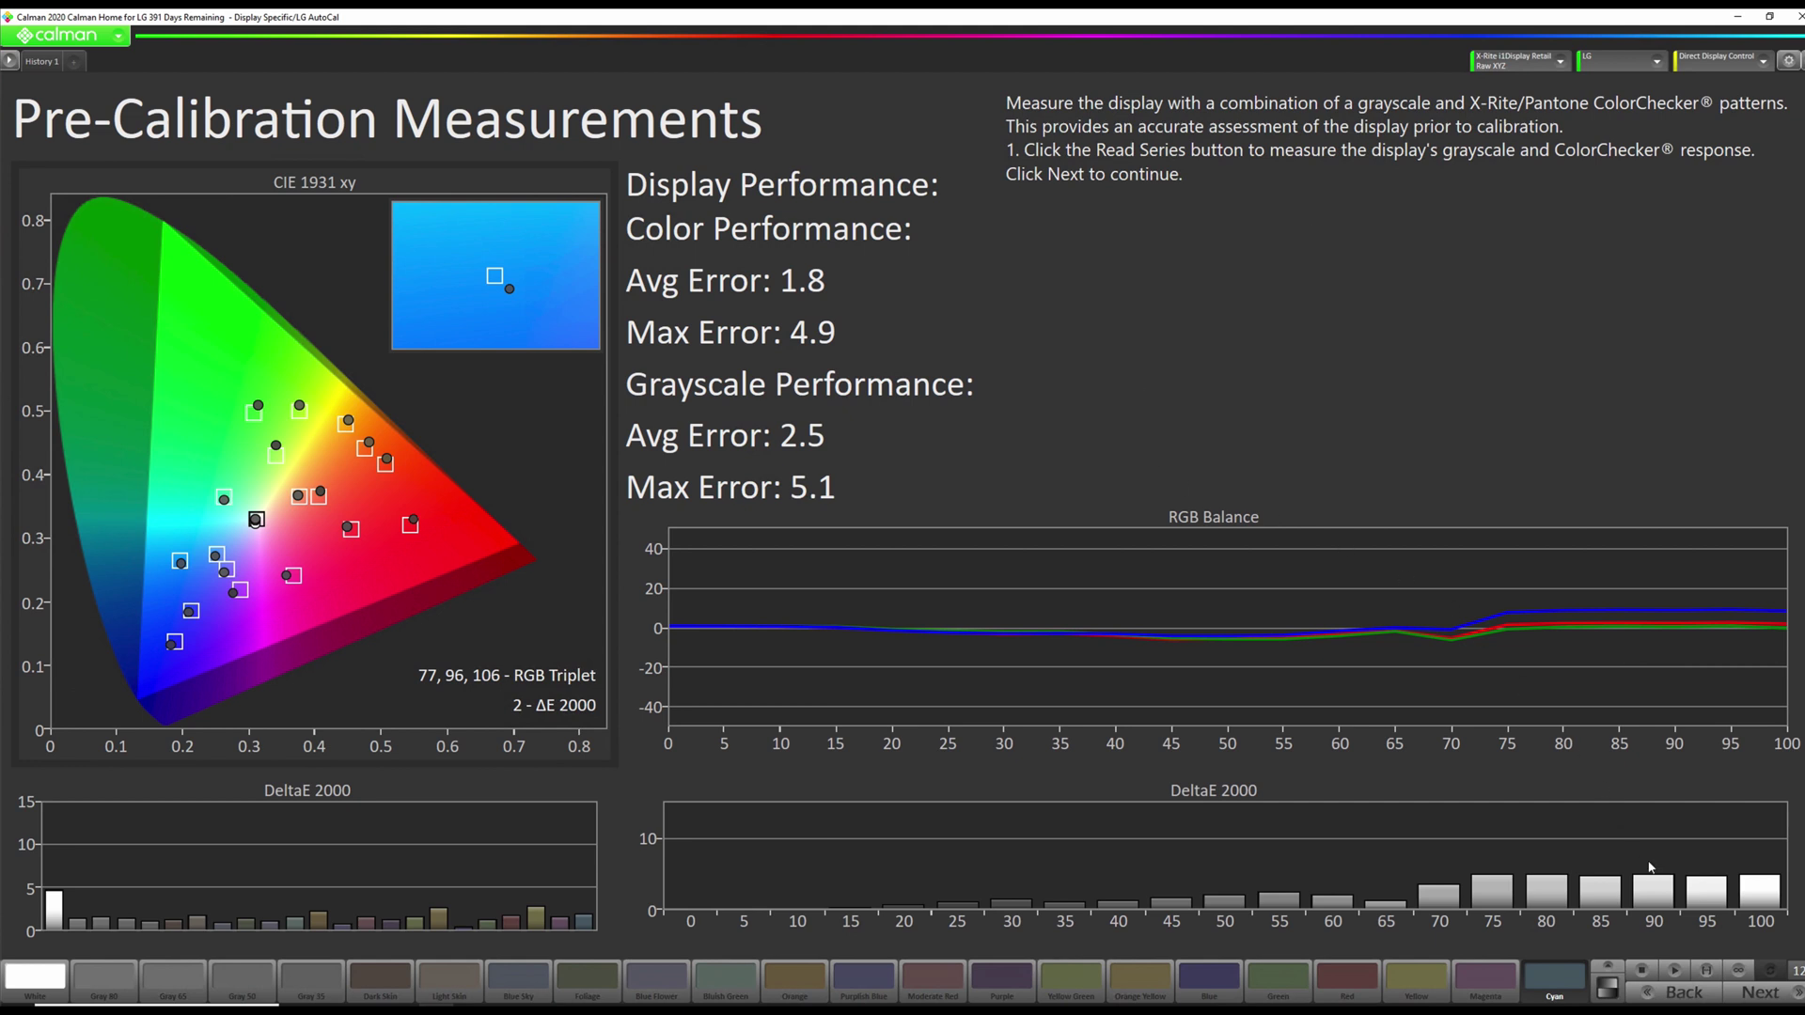
pyautogui.click(1739, 996)
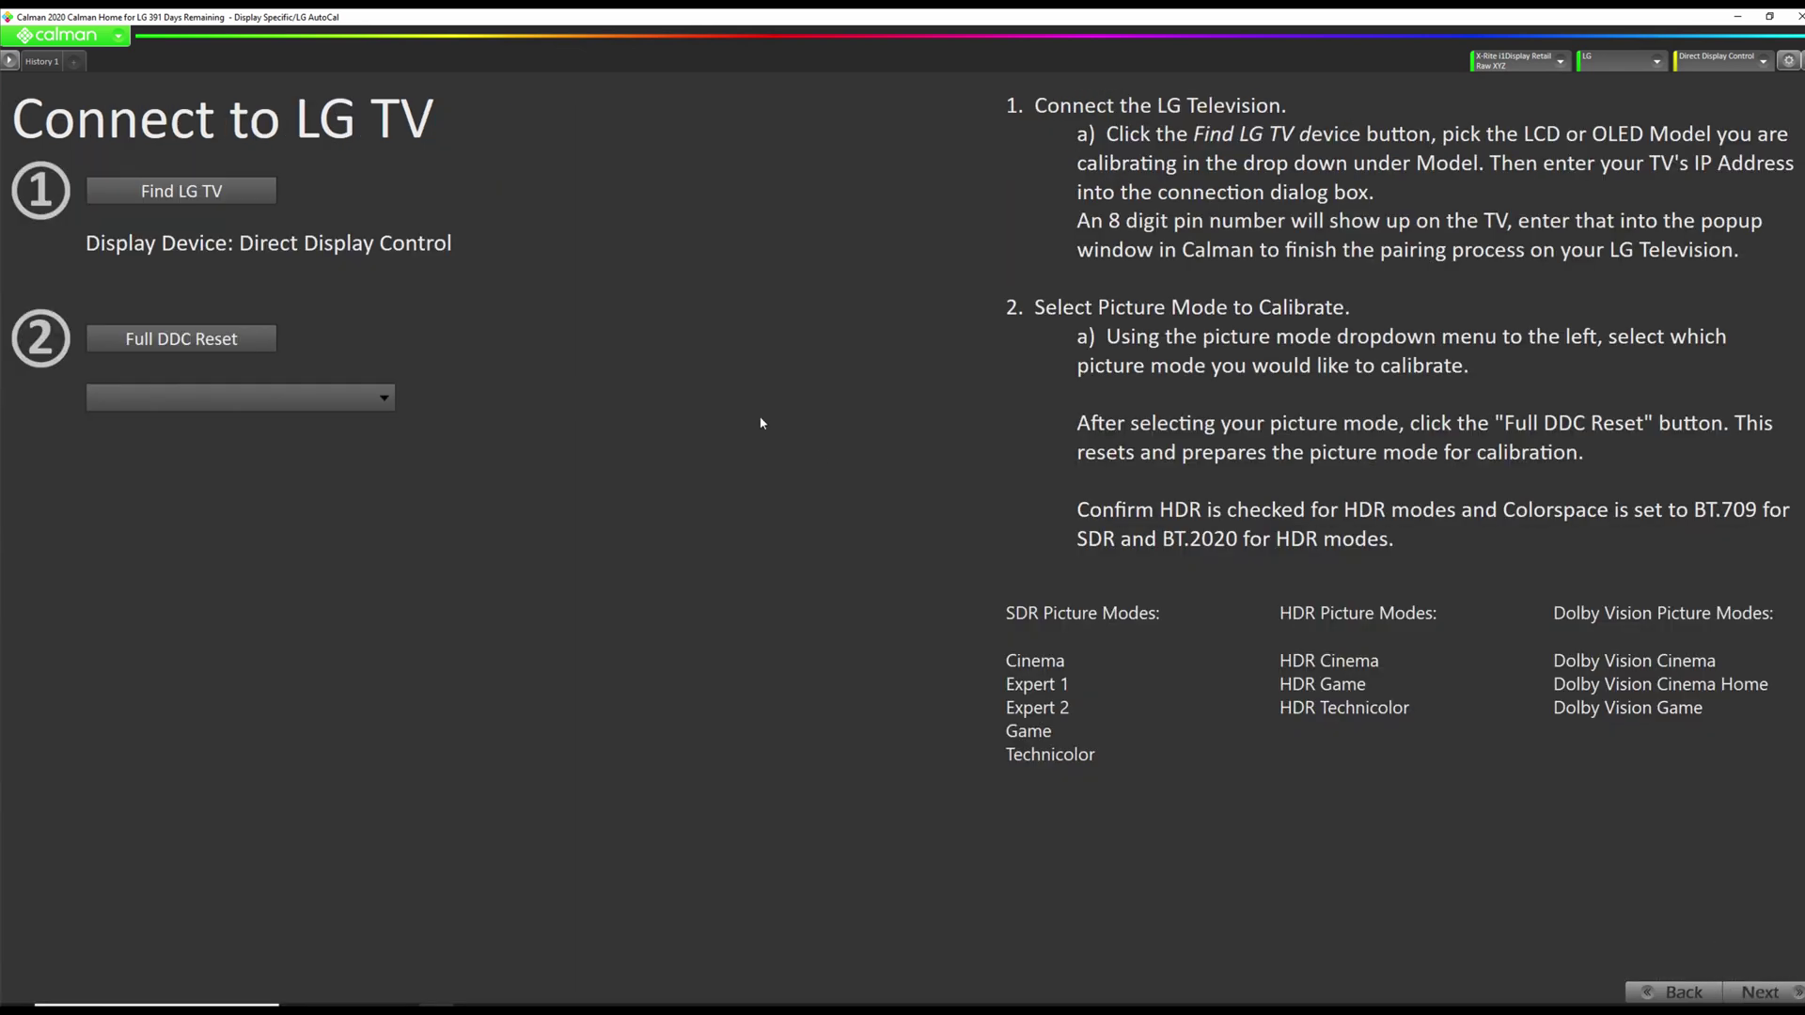
# Find the LG 2020 Alpha 9 G3 OLED and connect to it at 192.168.29.222.
pyautogui.click(181, 191)
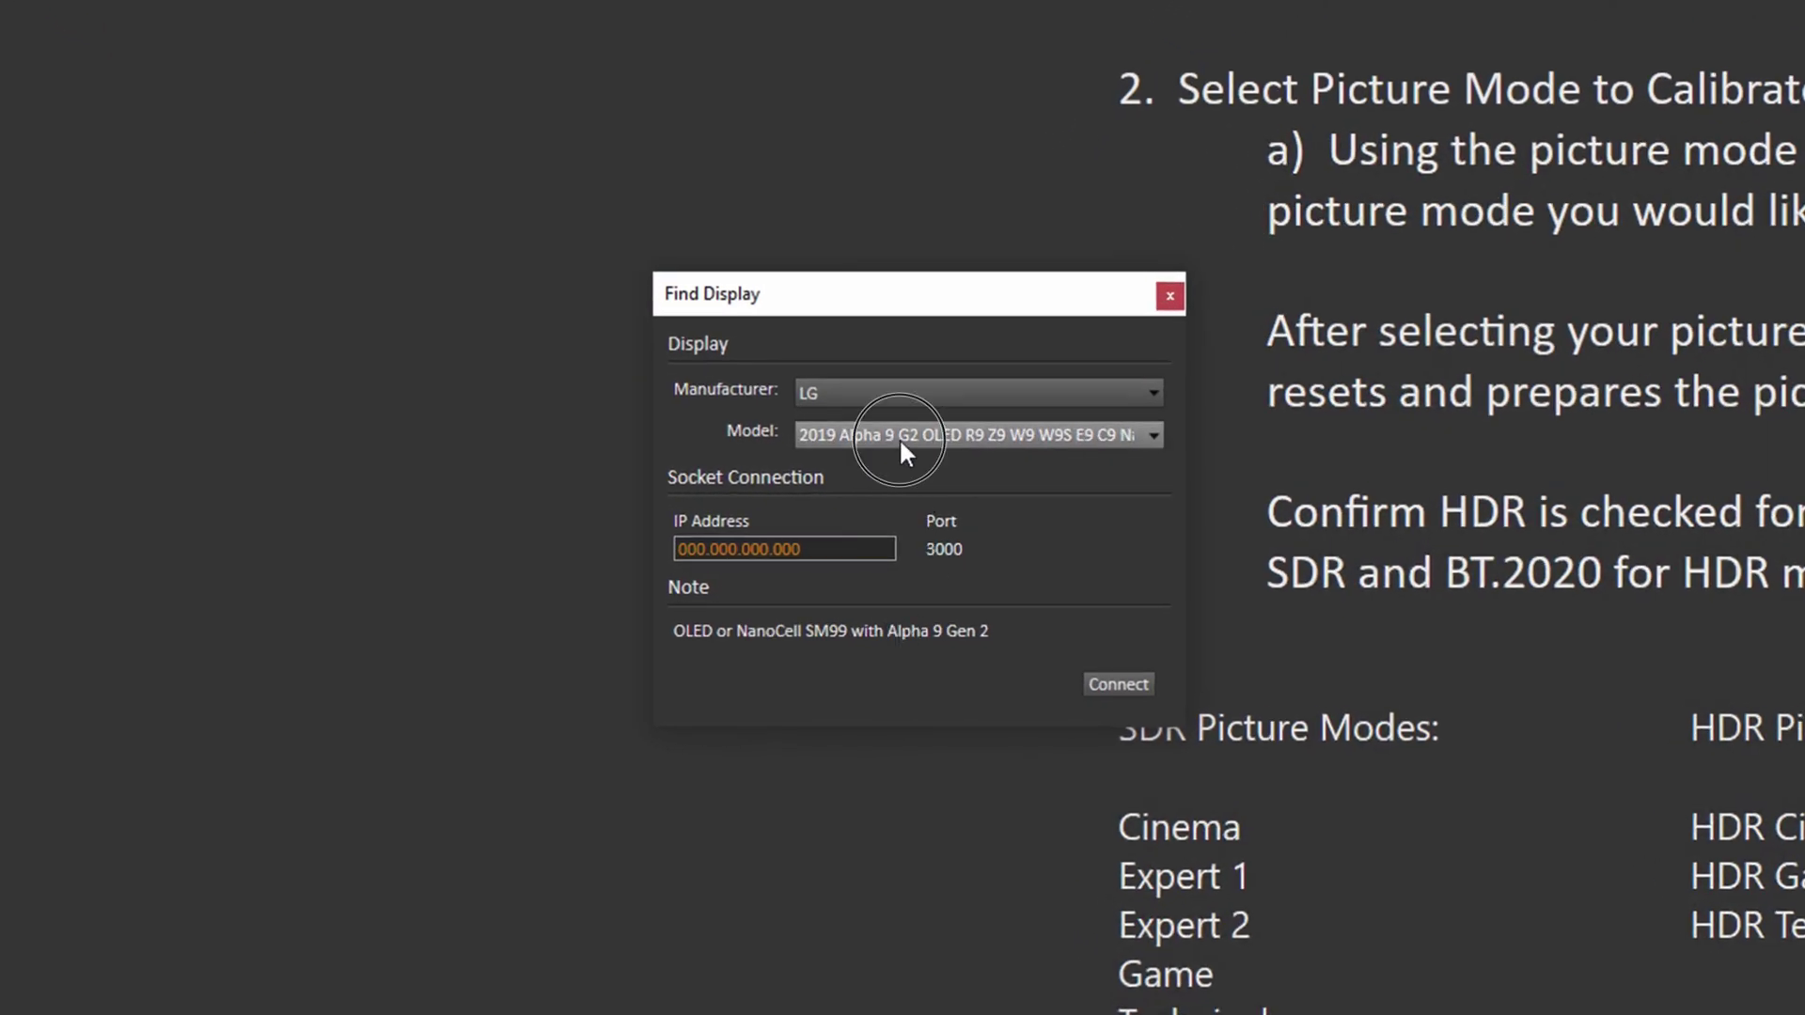
pyautogui.click(899, 438)
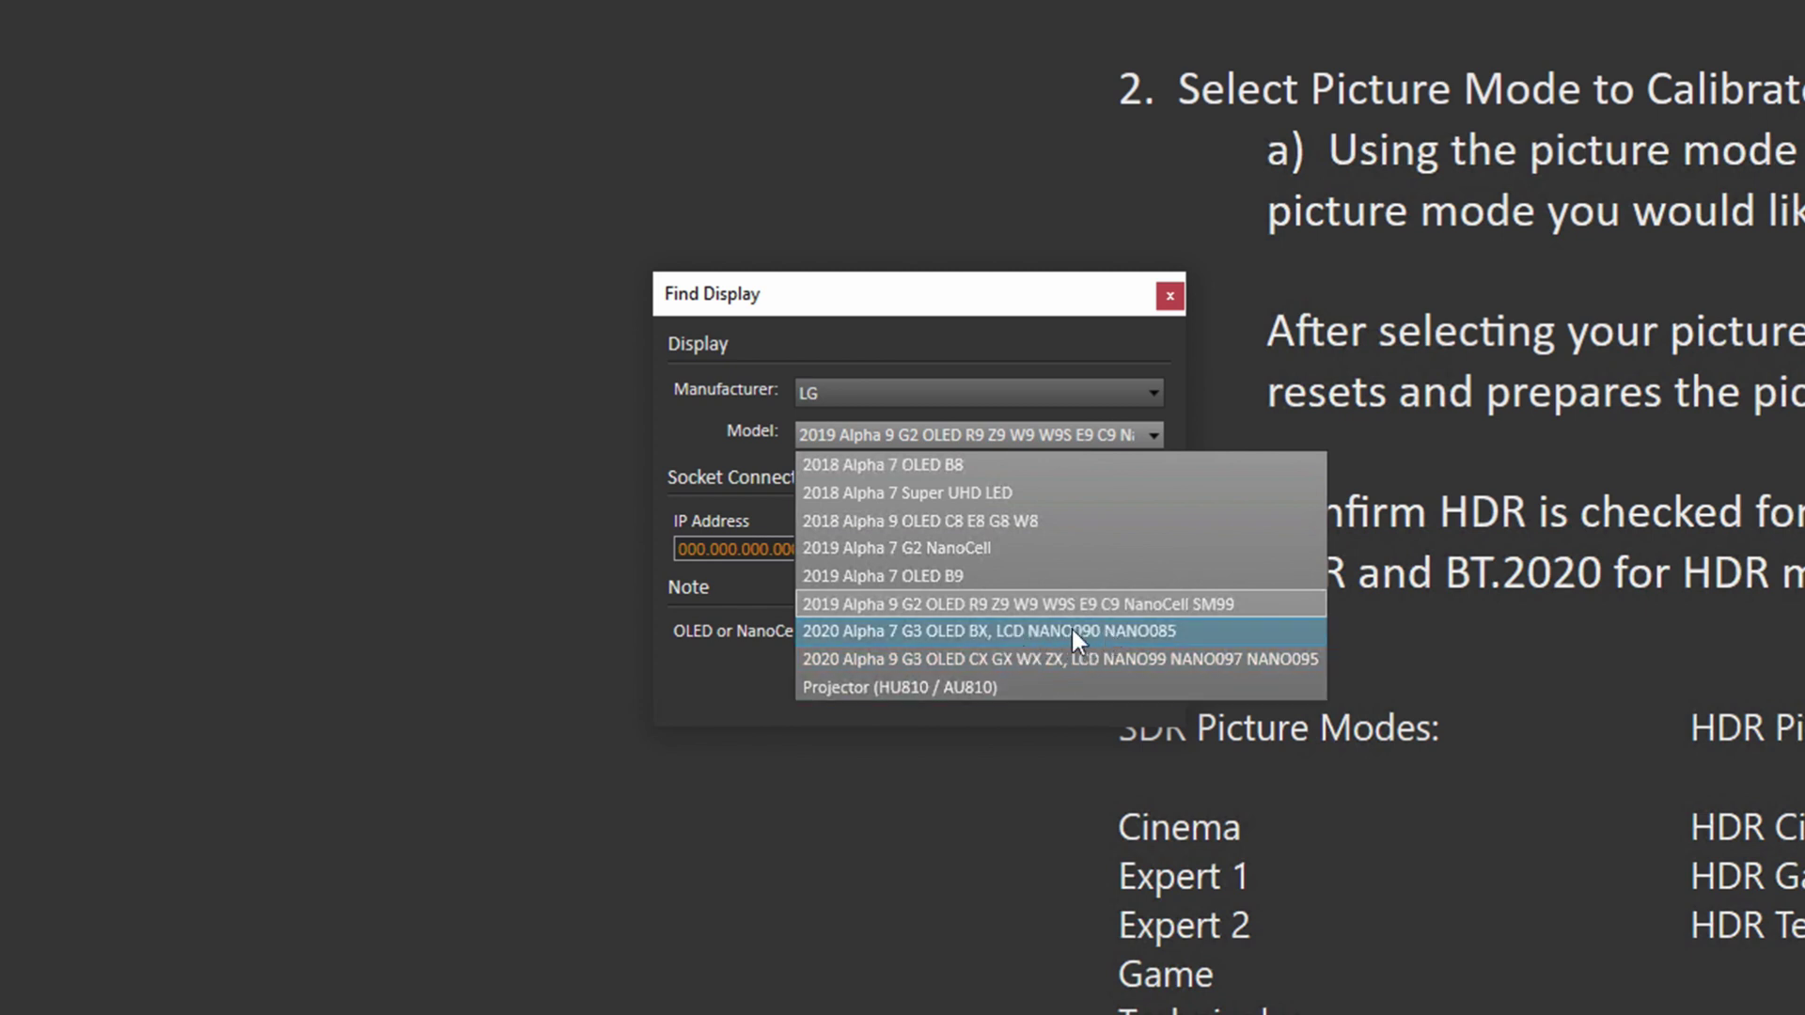
pyautogui.click(1046, 663)
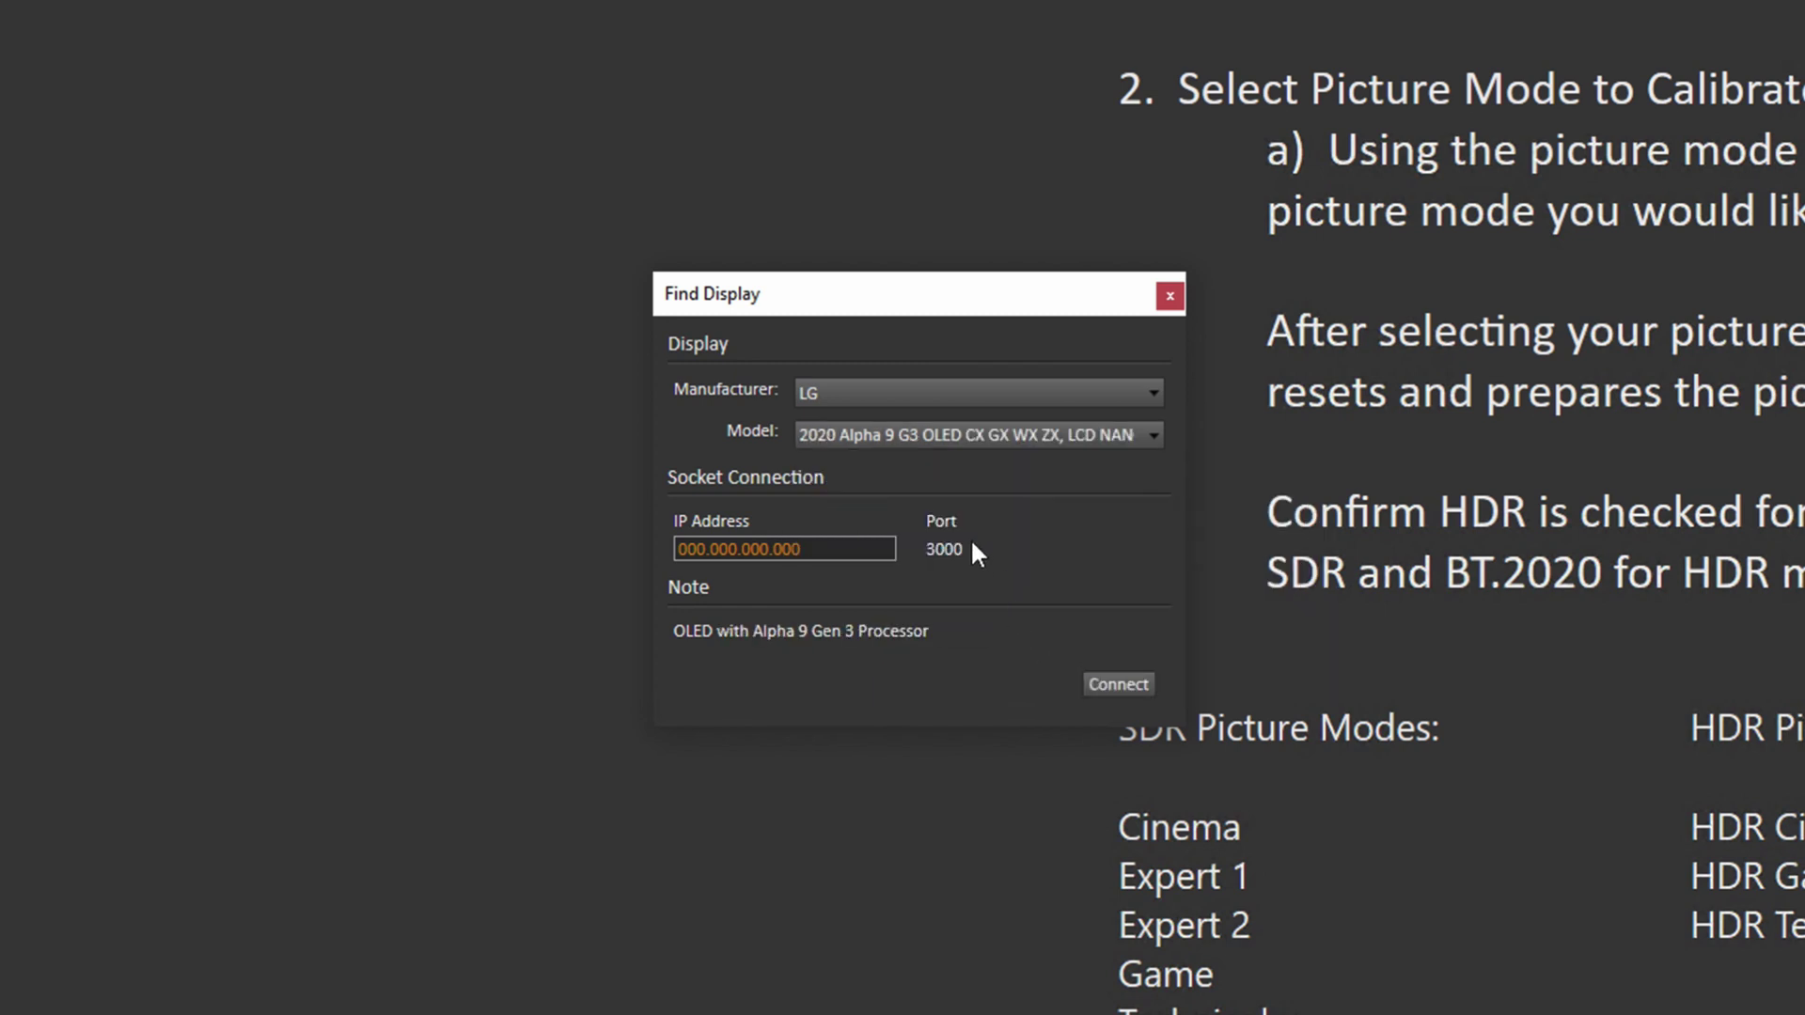
pyautogui.click(799, 549)
pyautogui.write('192.16')
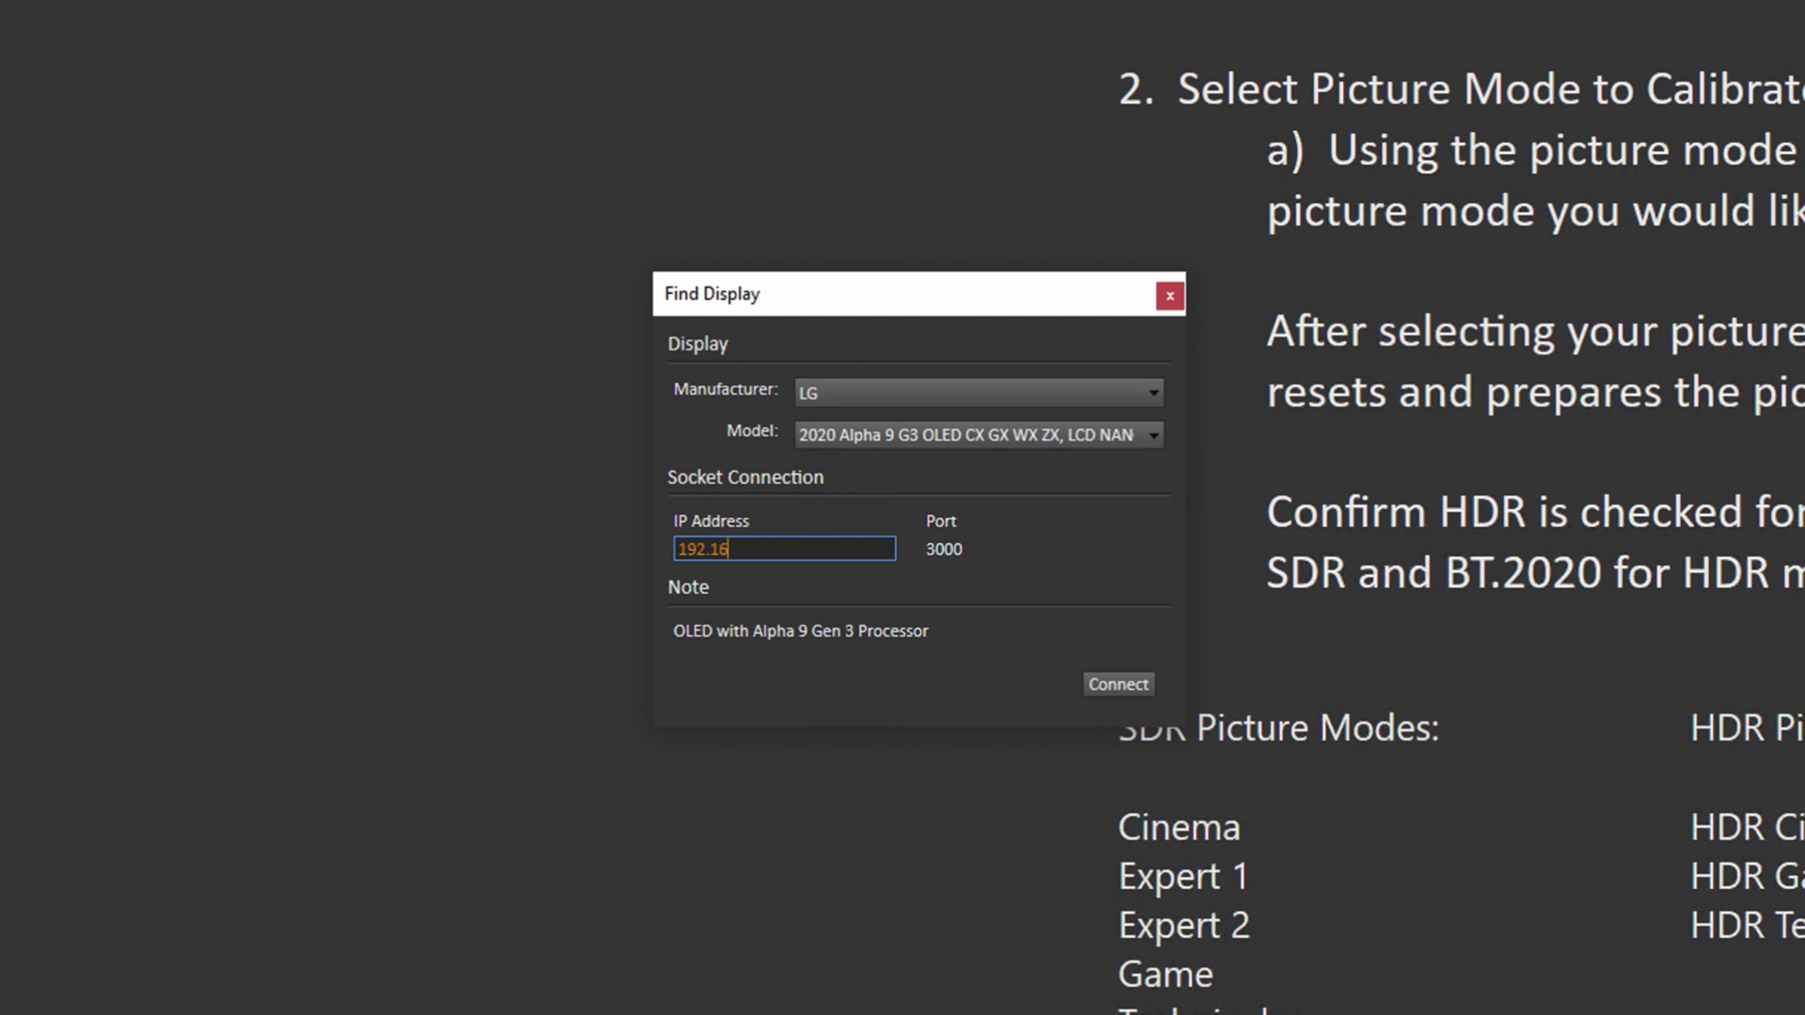
pyautogui.write('8.29.222')
pyautogui.click(1111, 679)
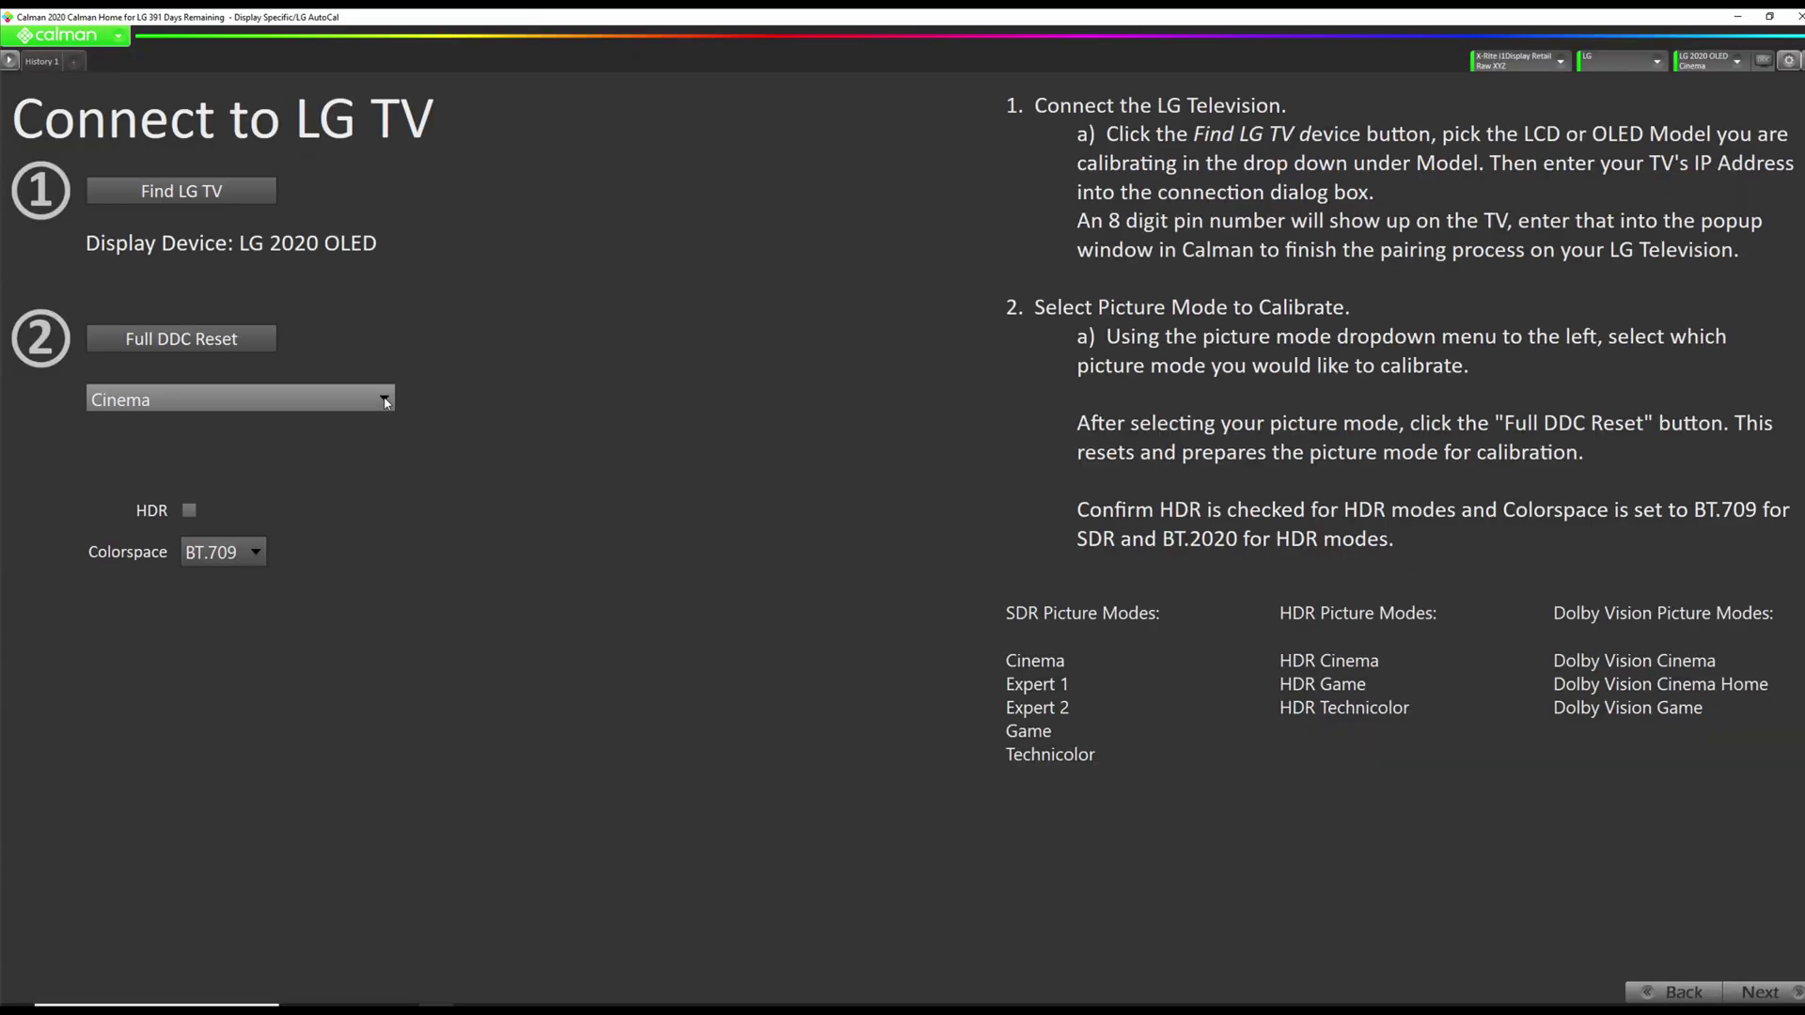
# Select HDR Cinema picture mode, run a Full DDC Reset, and advance to Grayscale Multipoint.
pyautogui.click(386, 402)
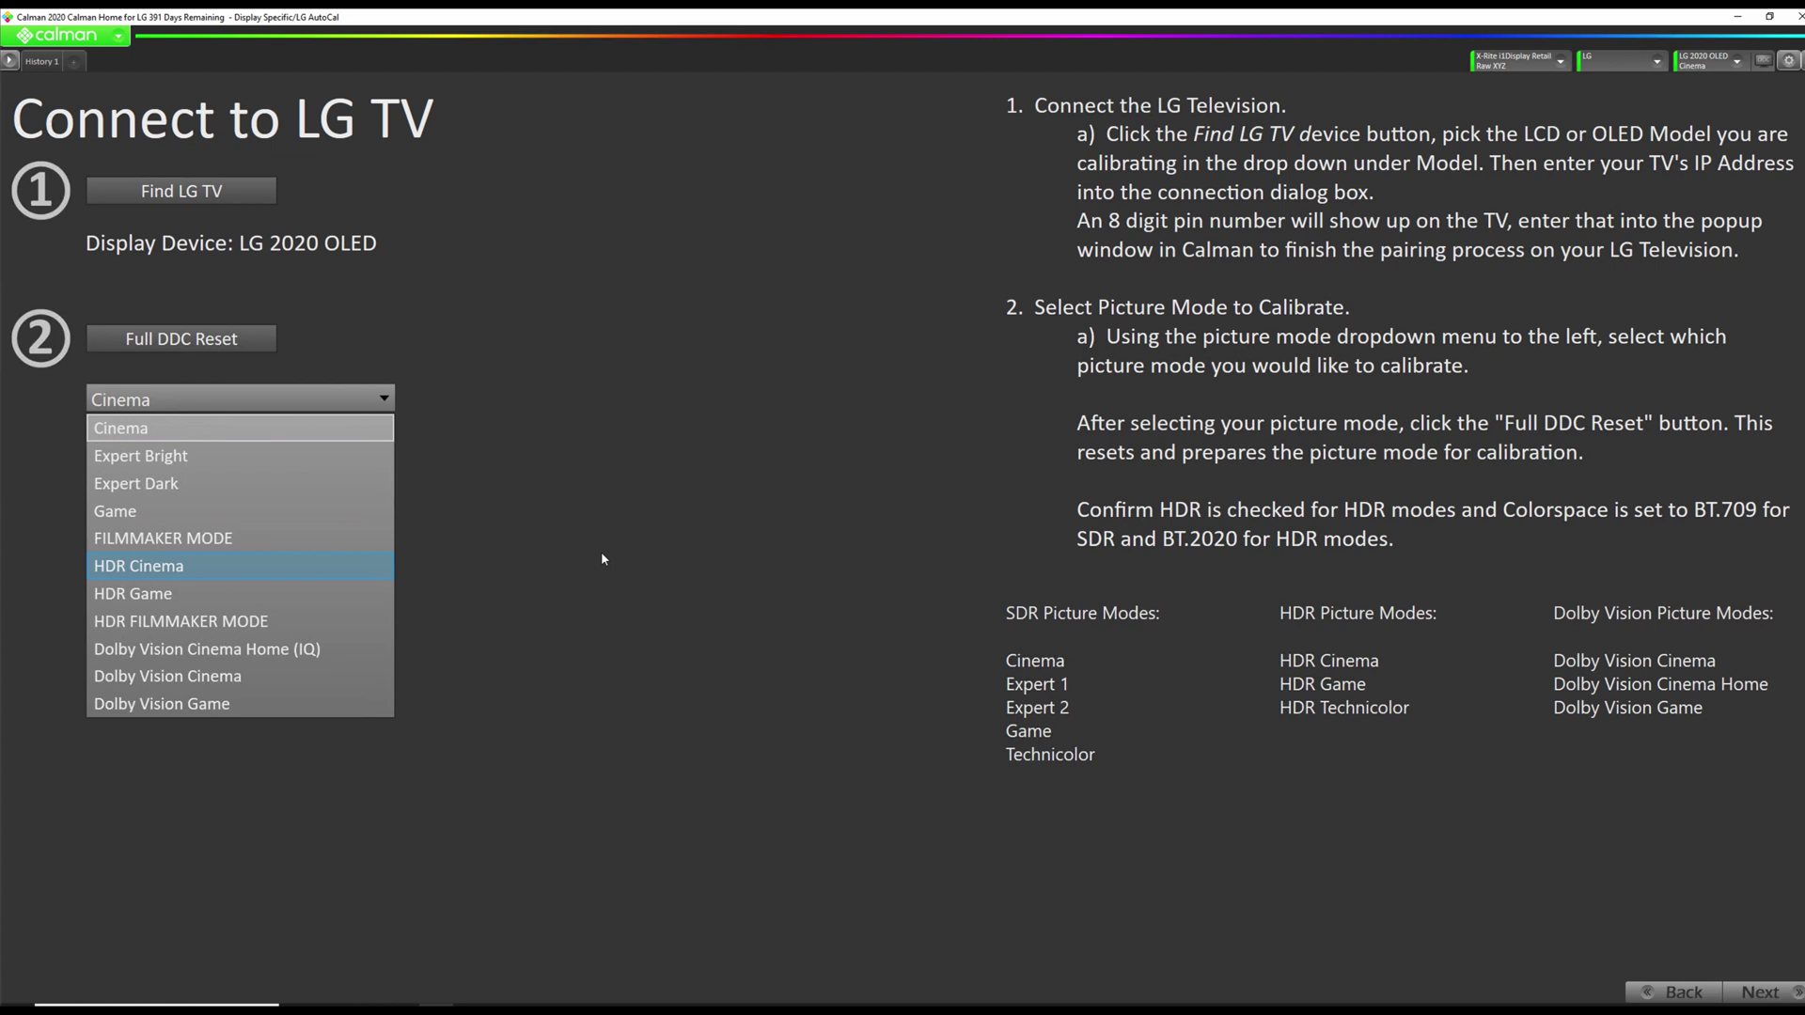
pyautogui.press('Return')
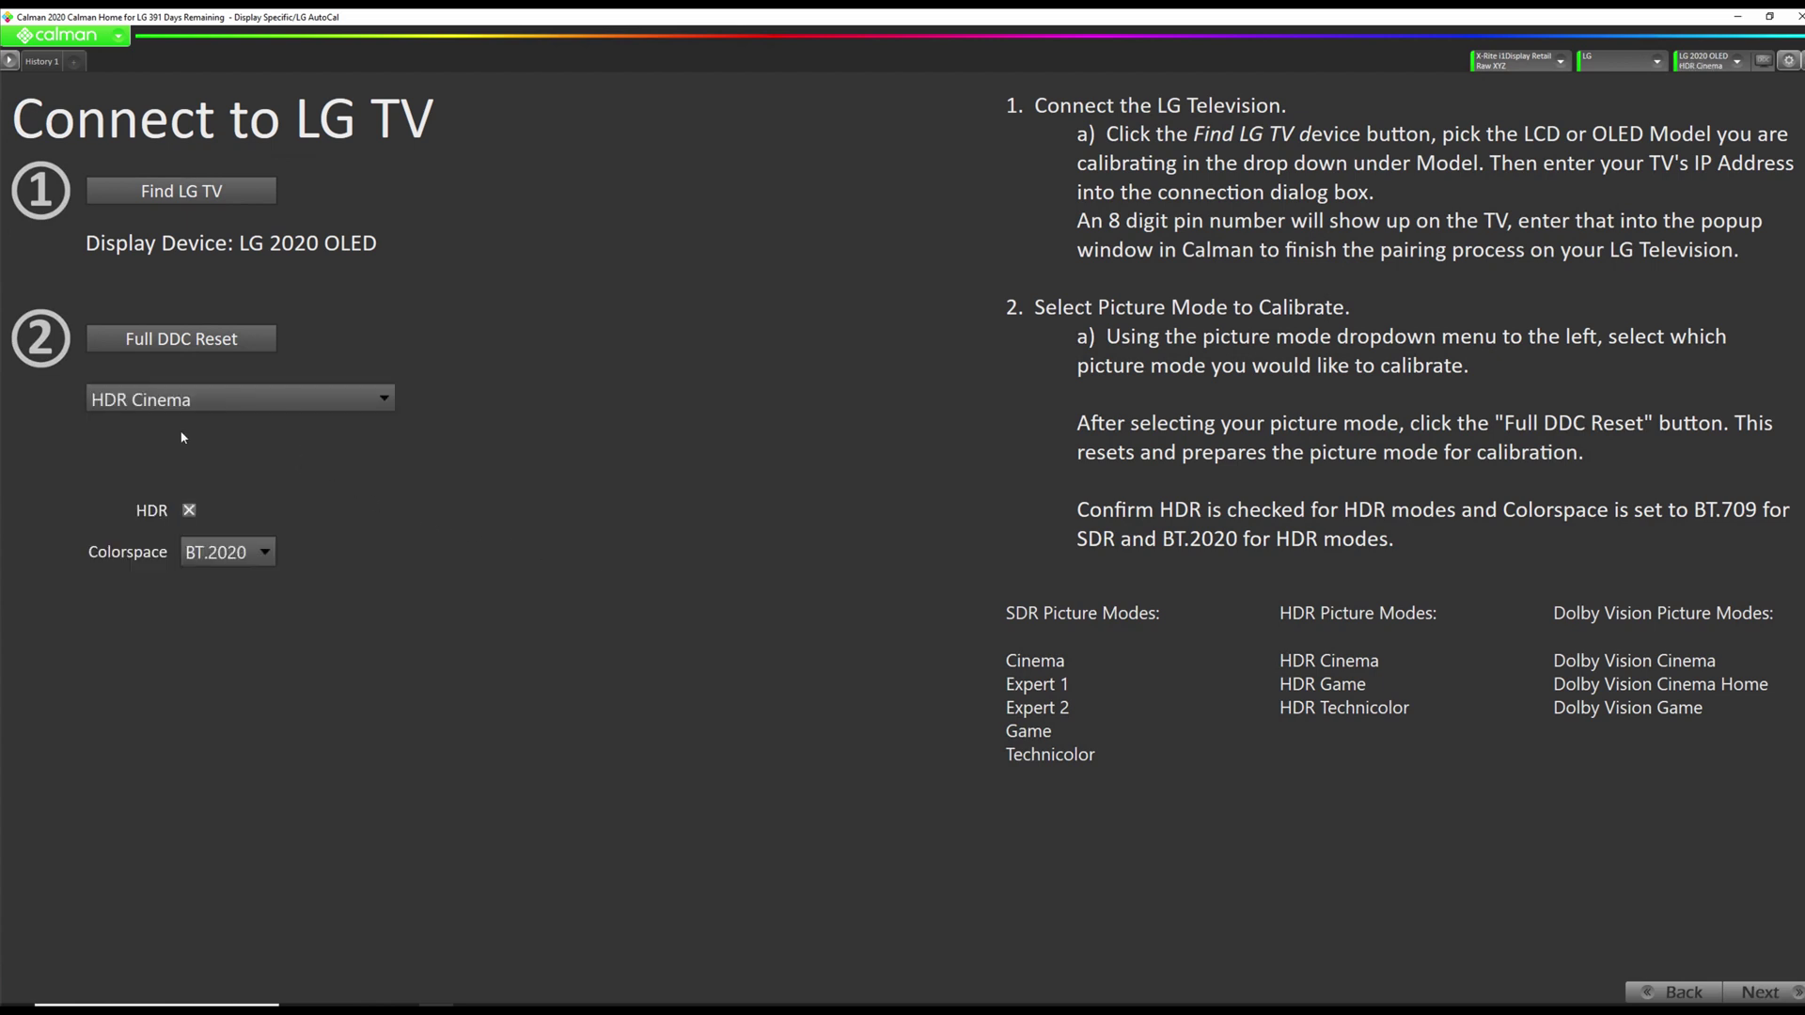
pyautogui.click(198, 348)
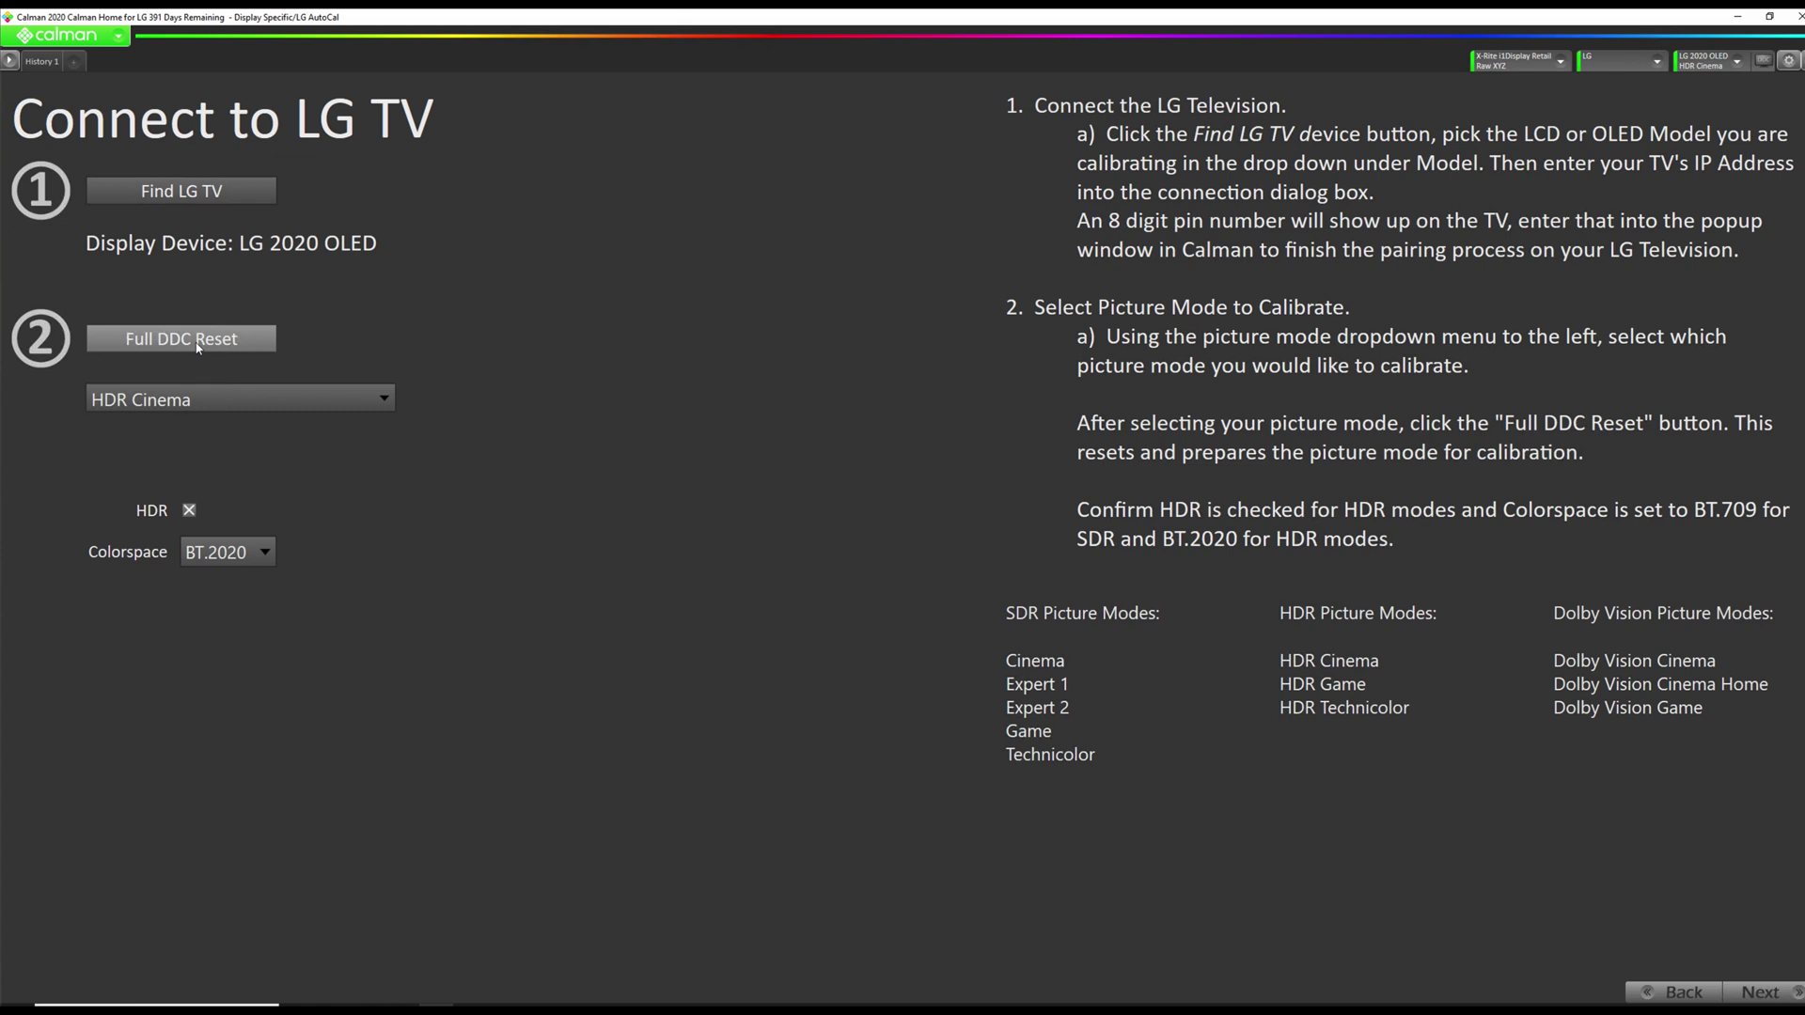
pyautogui.click(1754, 993)
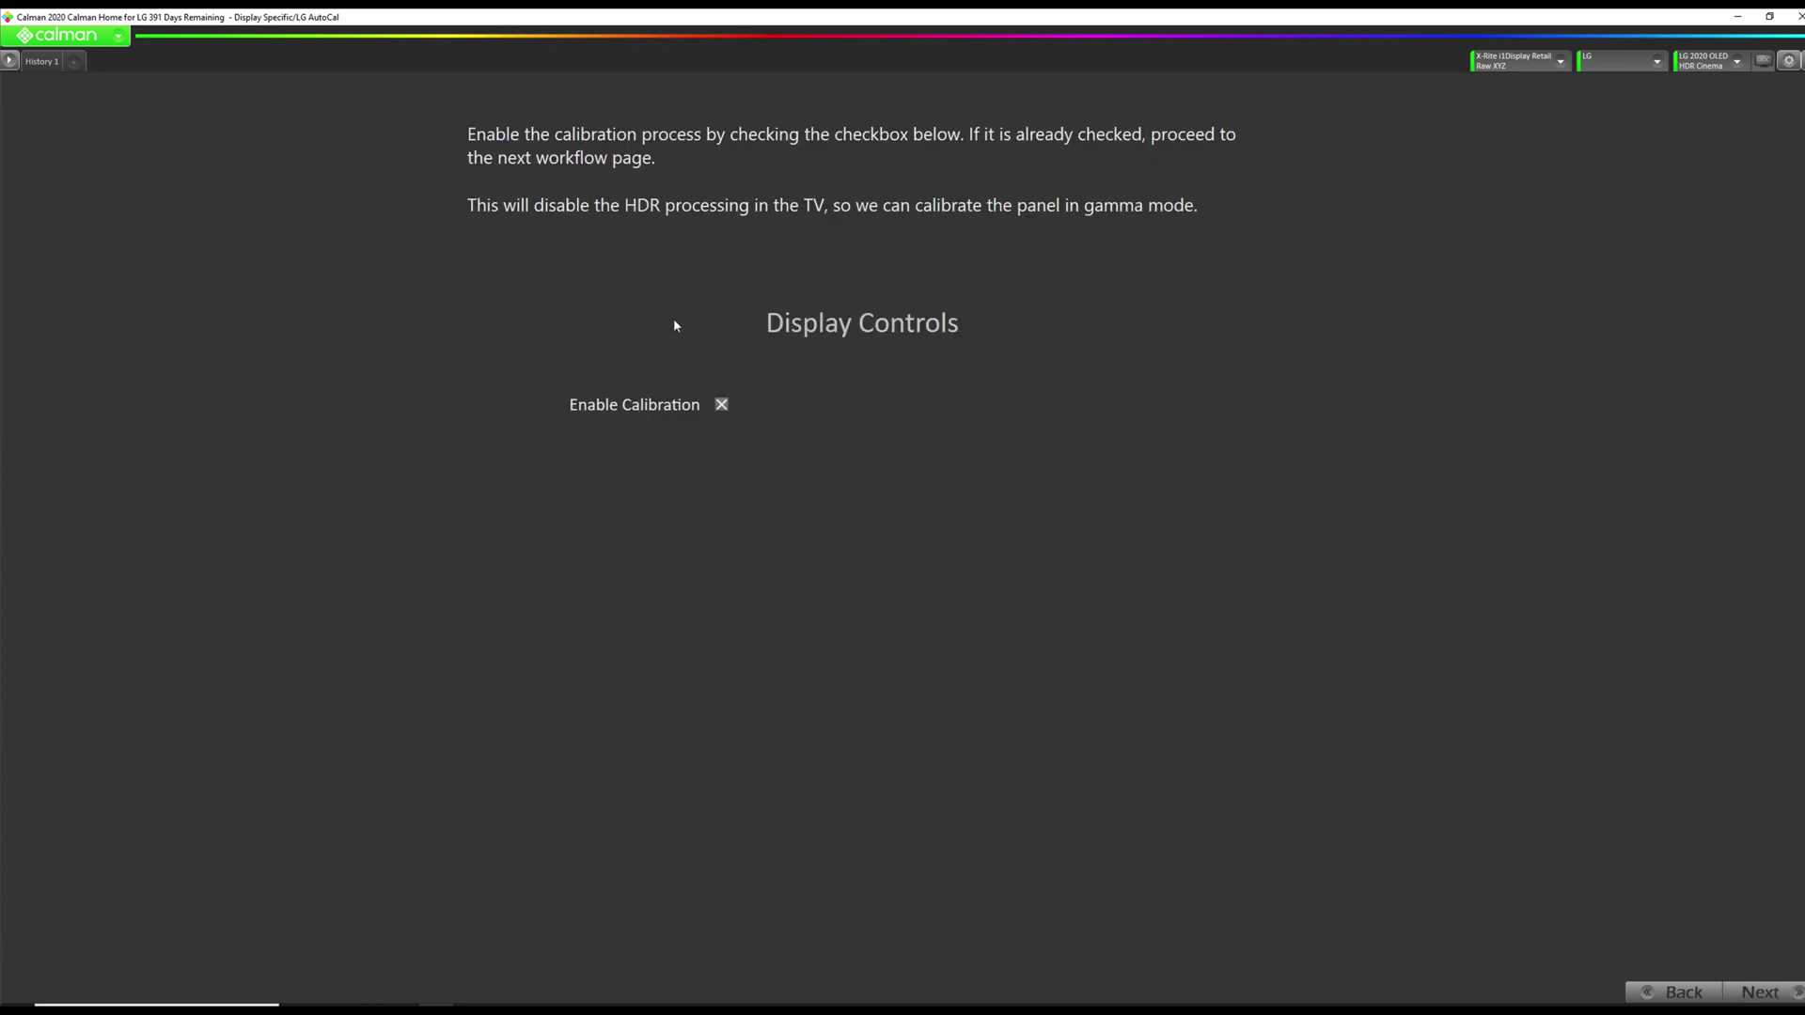
pyautogui.click(1759, 993)
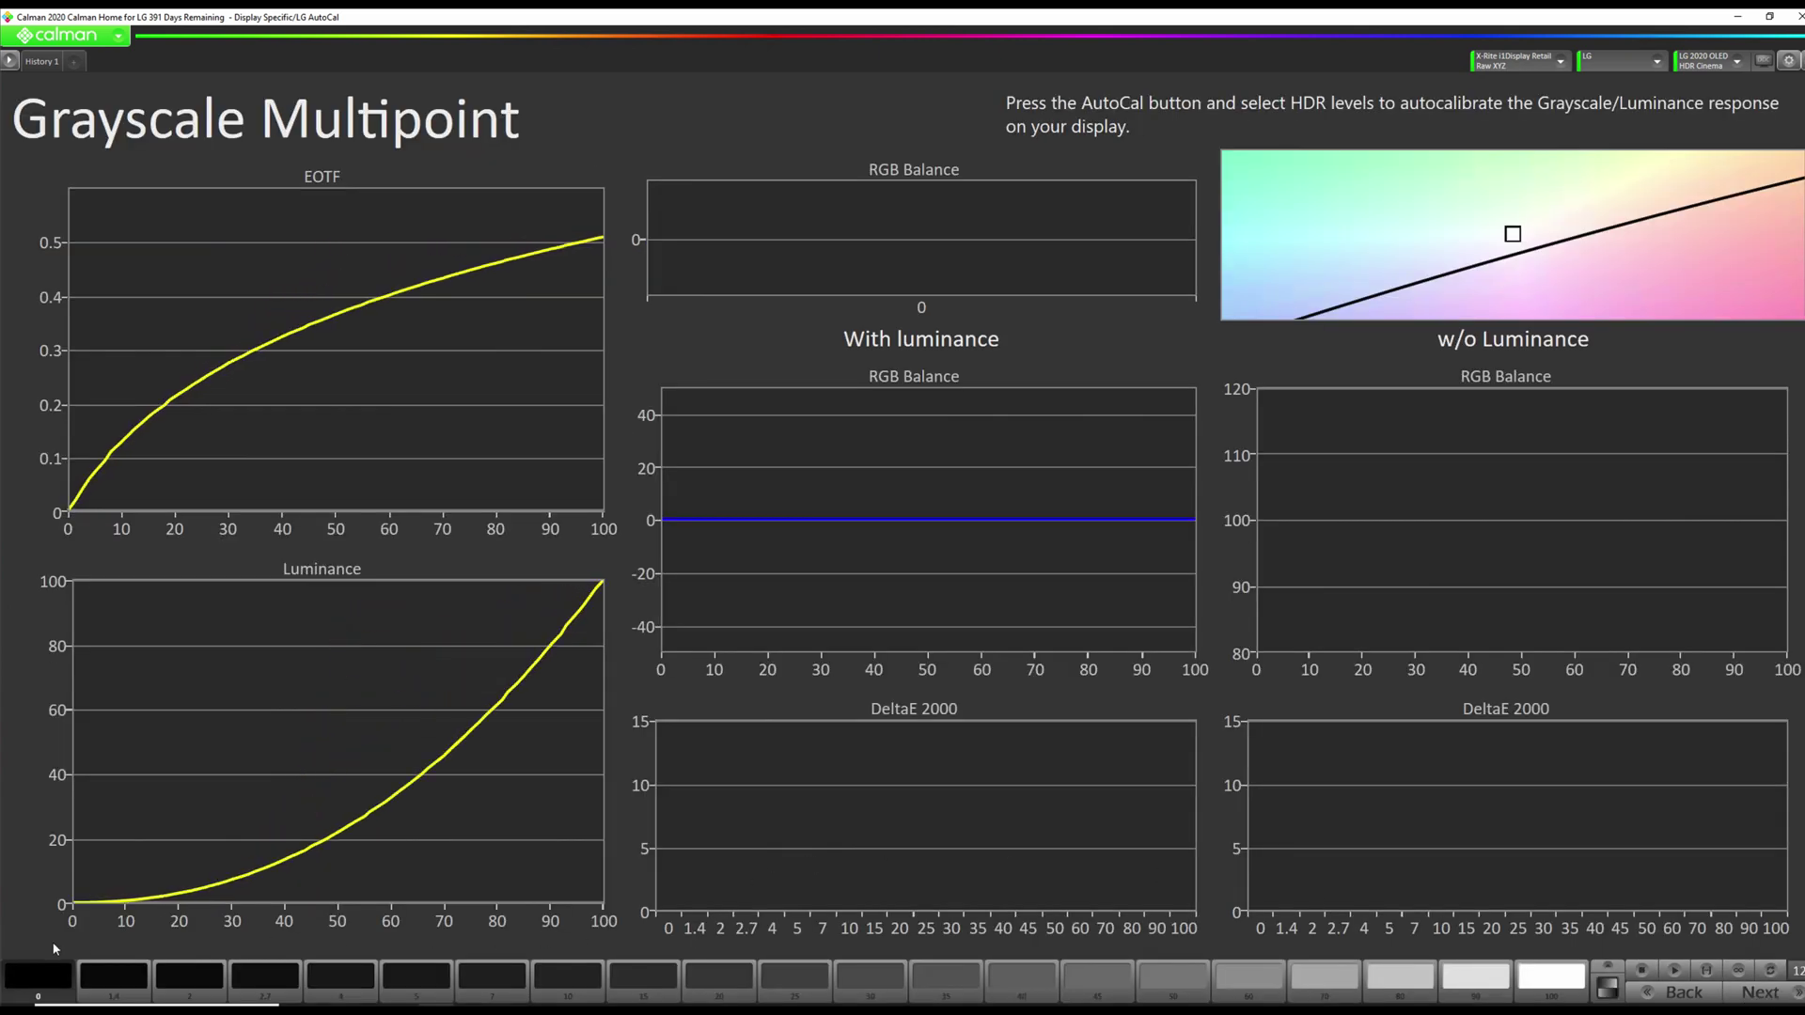
pyautogui.click(1772, 971)
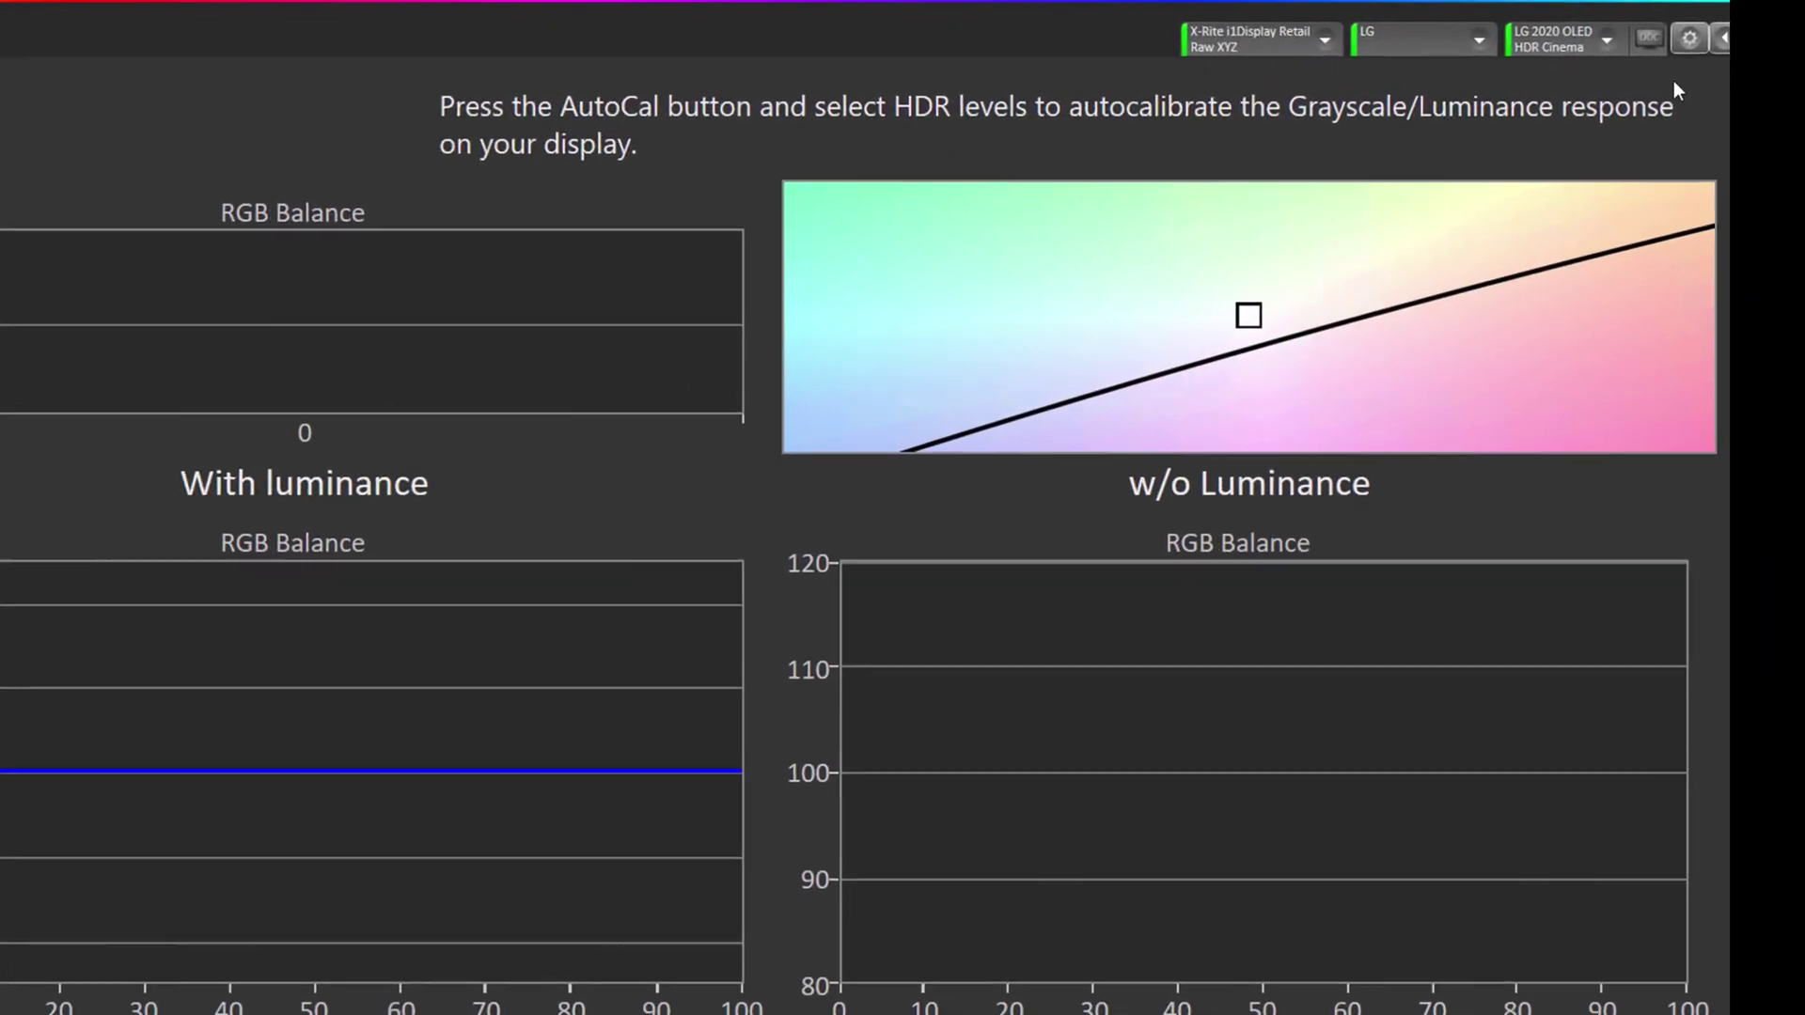
pyautogui.click(1723, 52)
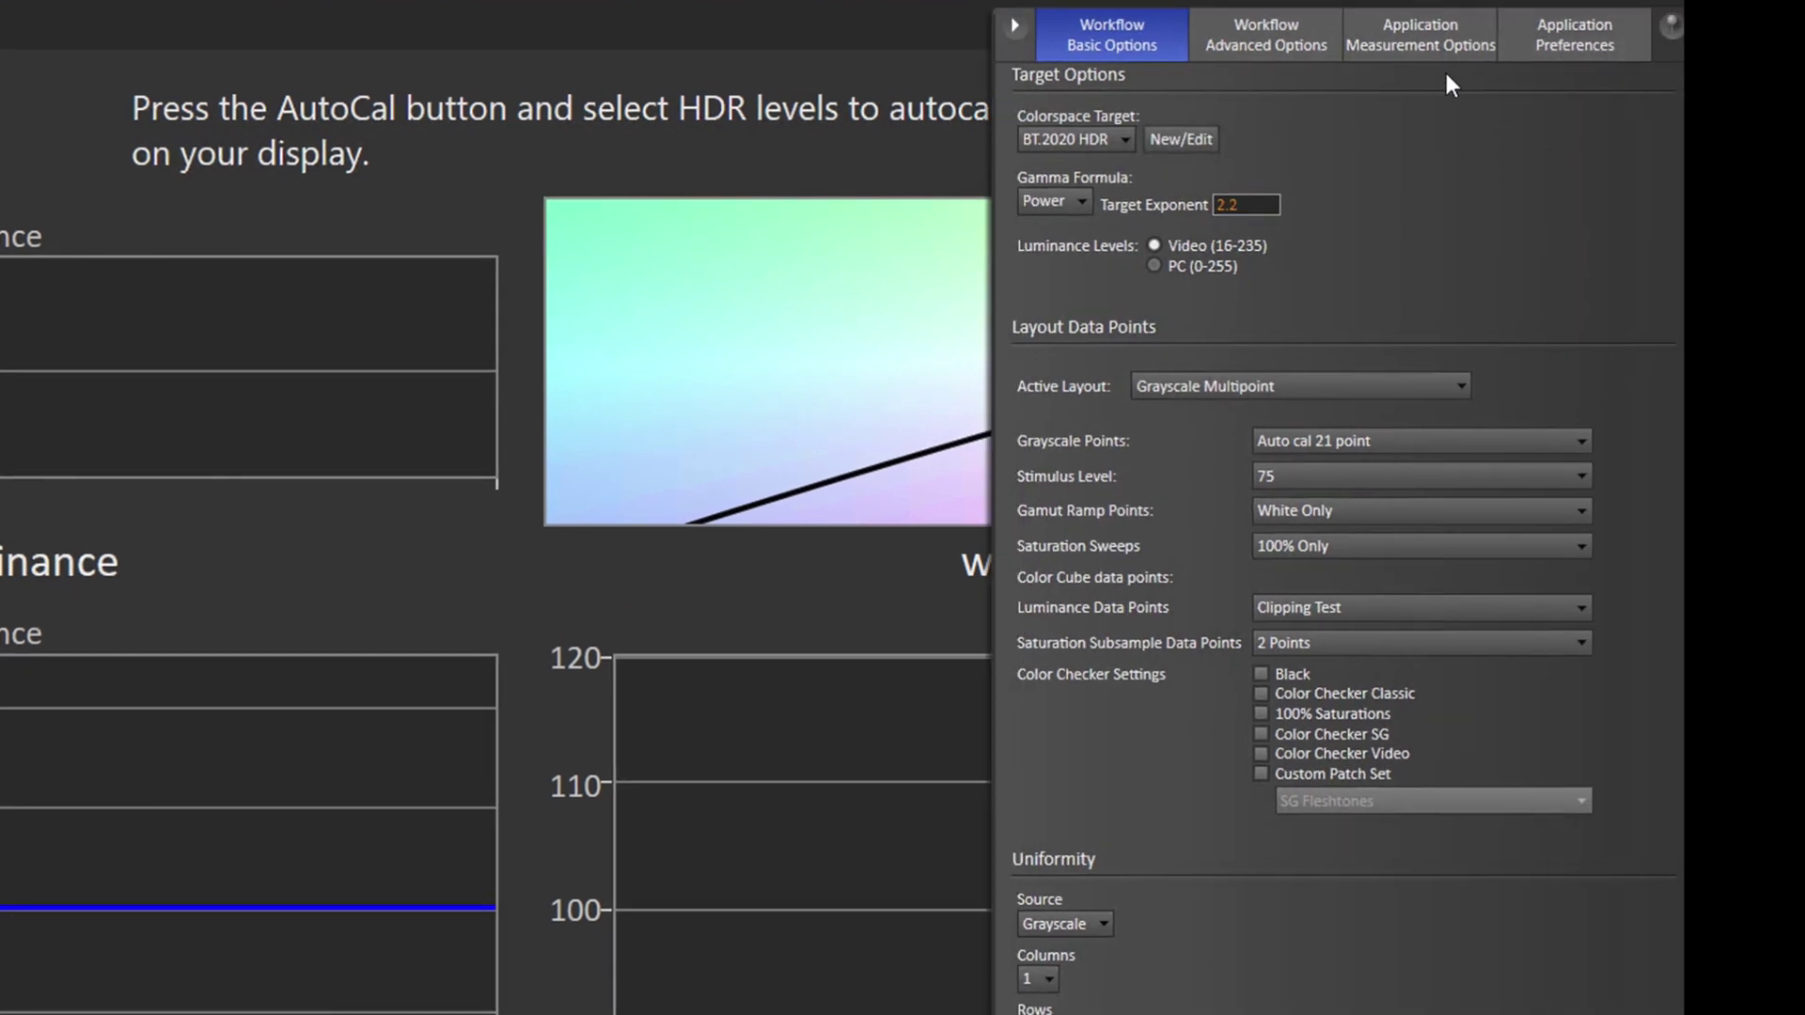
pyautogui.click(1452, 39)
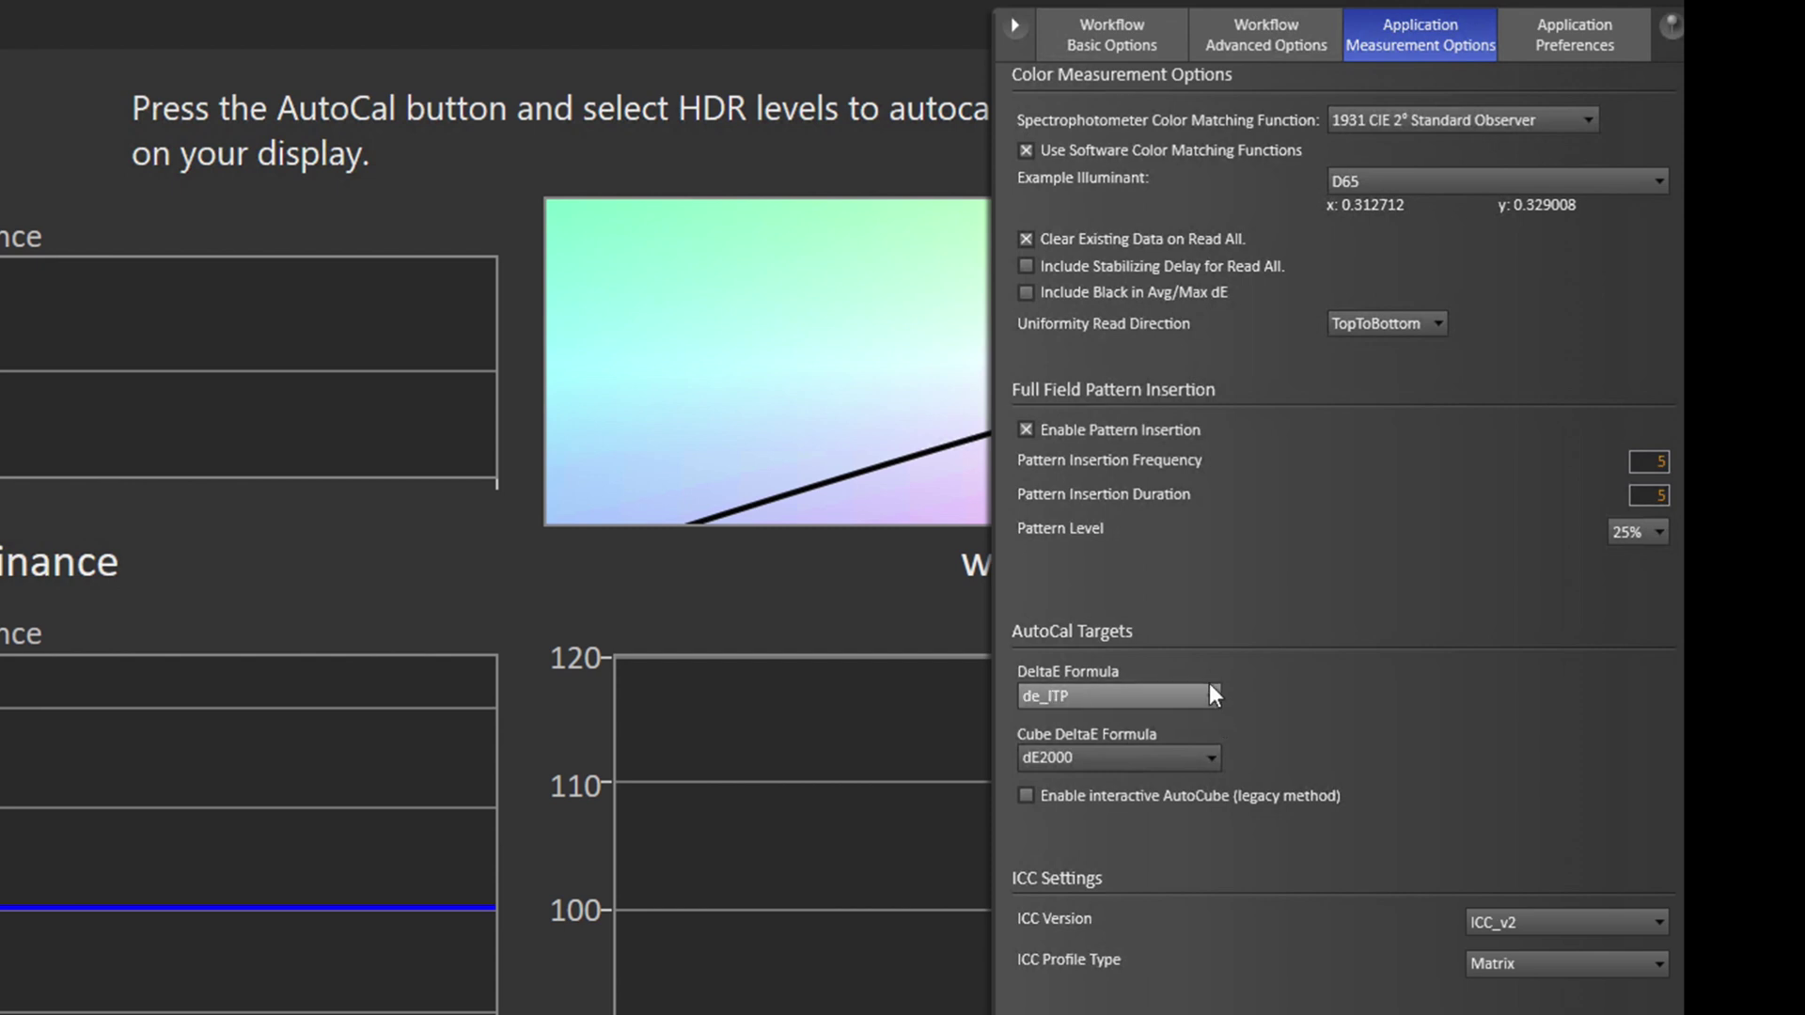
pyautogui.click(808, 737)
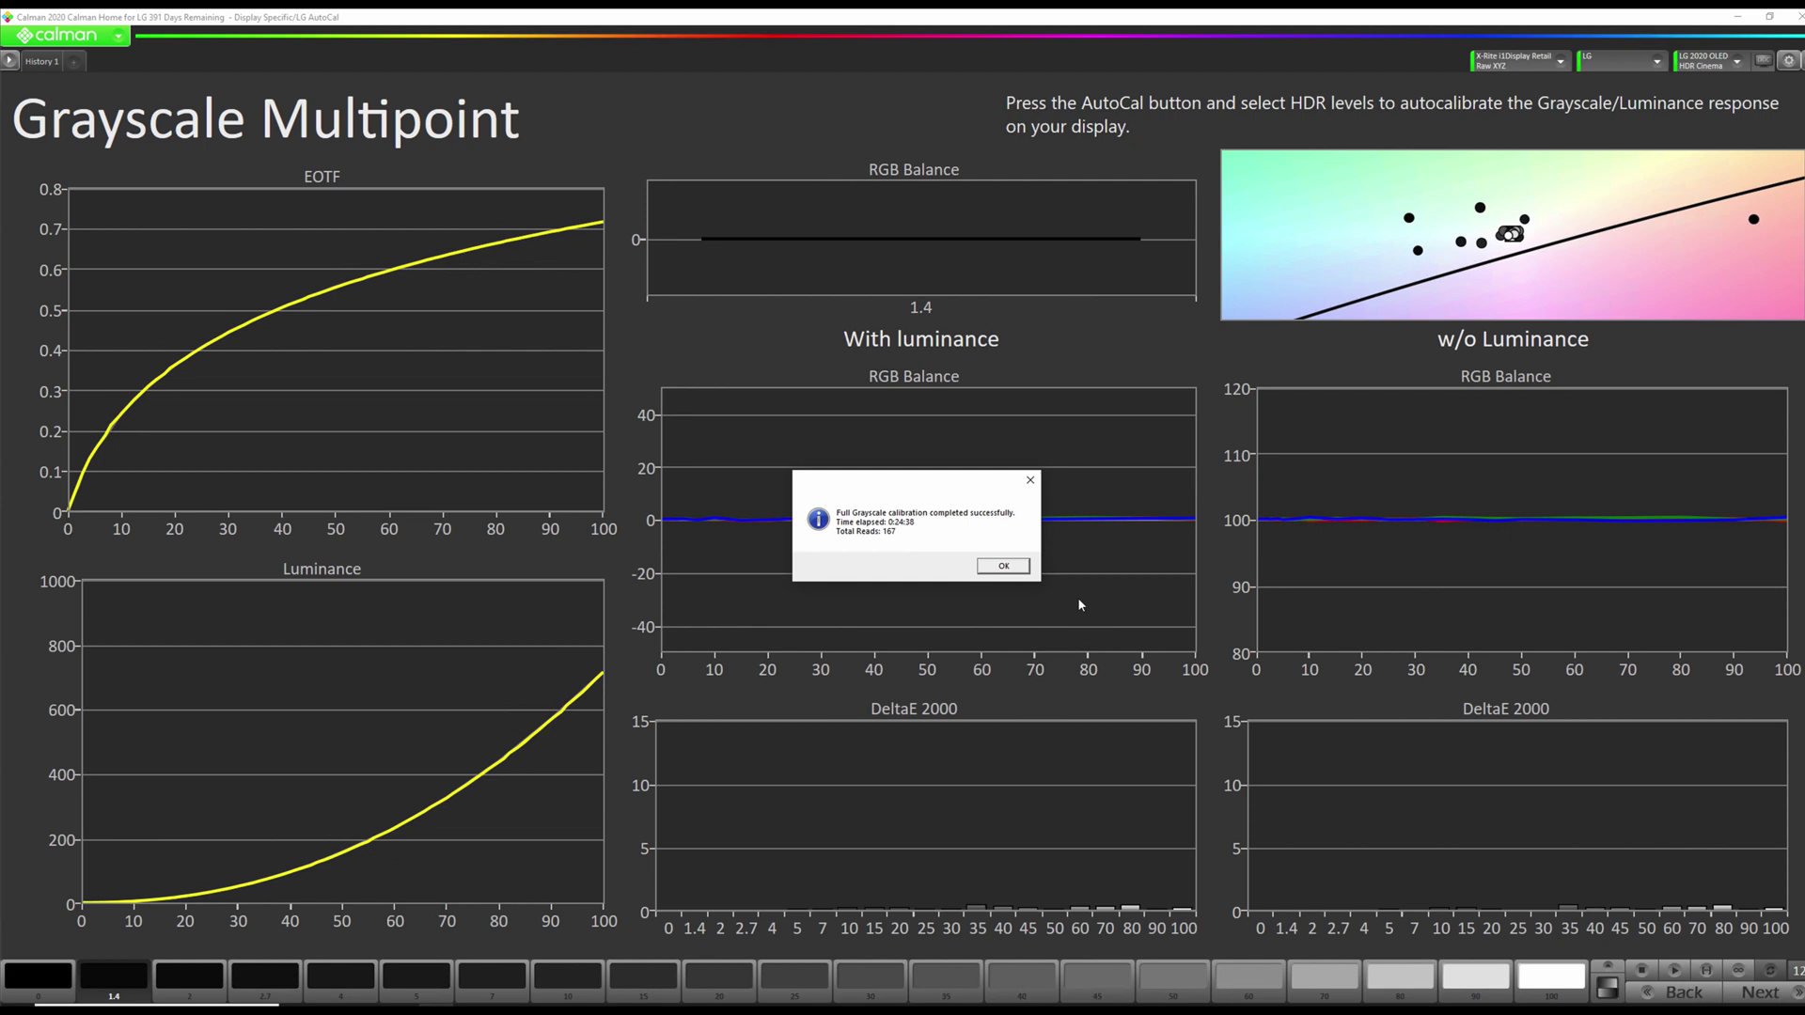
# Acknowledge the completed full grayscale calibration and move on to the Colorspace page.
pyautogui.click(1022, 567)
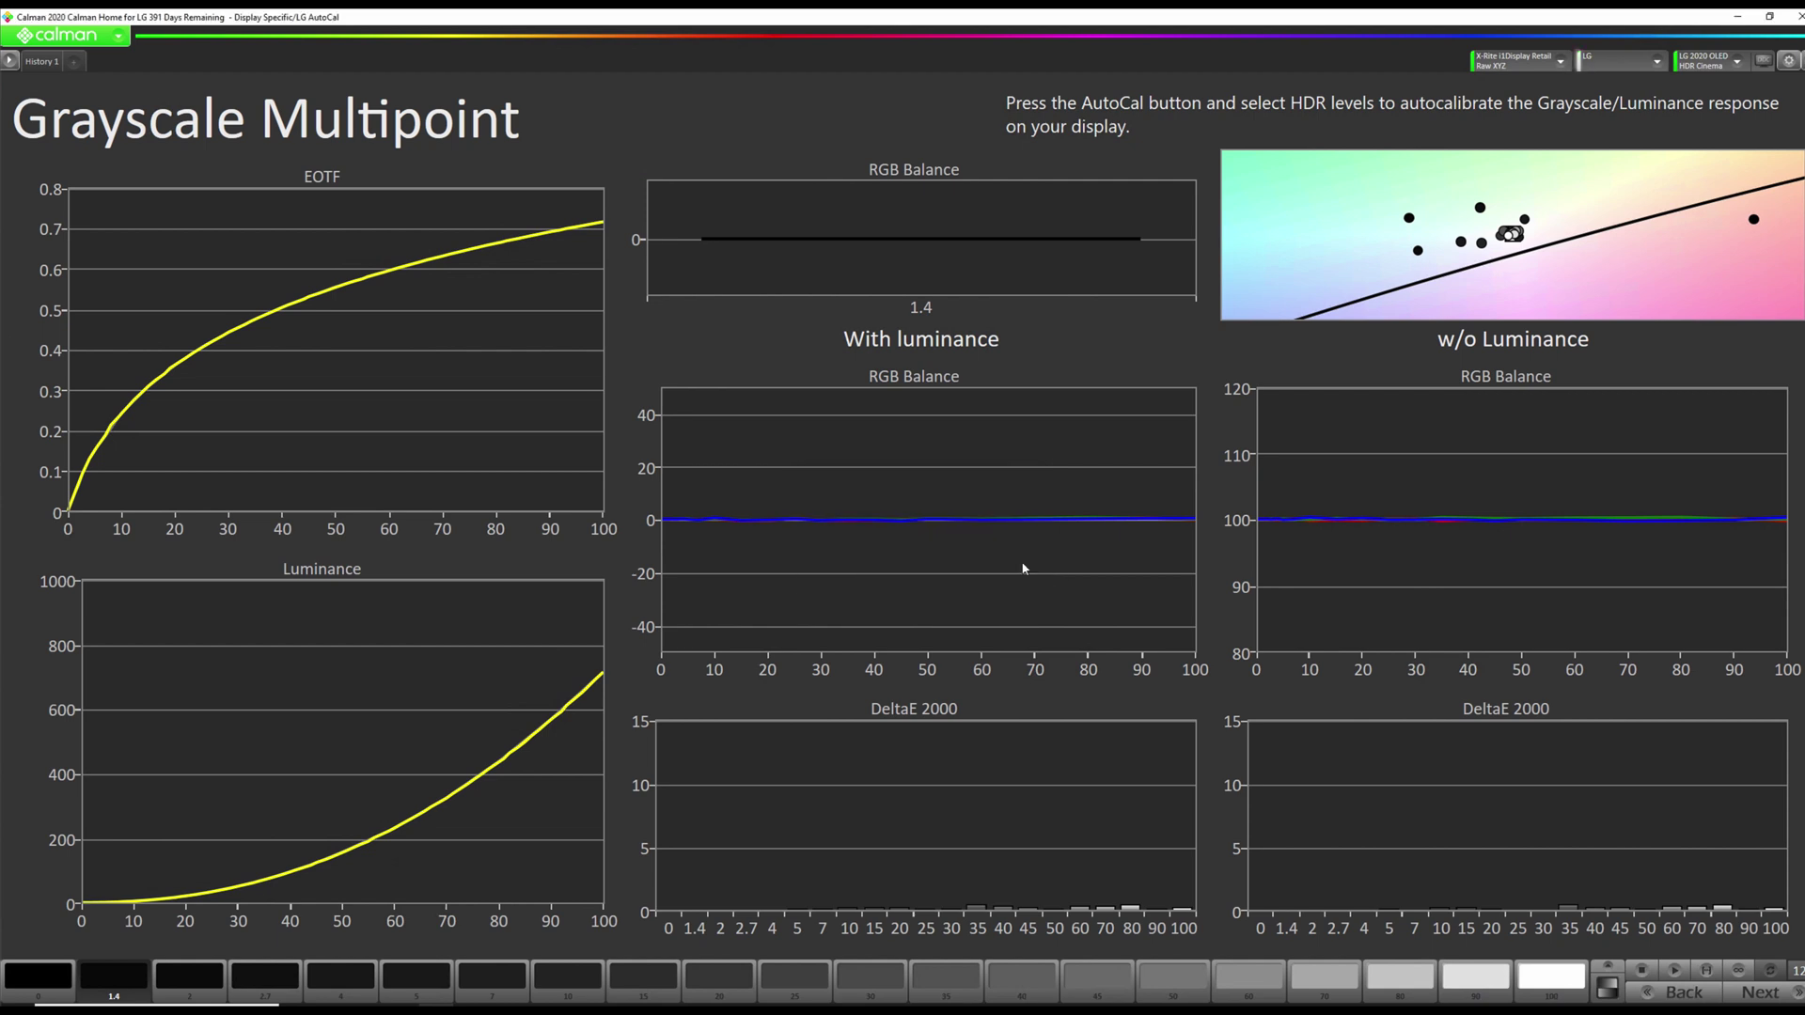
pyautogui.click(1760, 993)
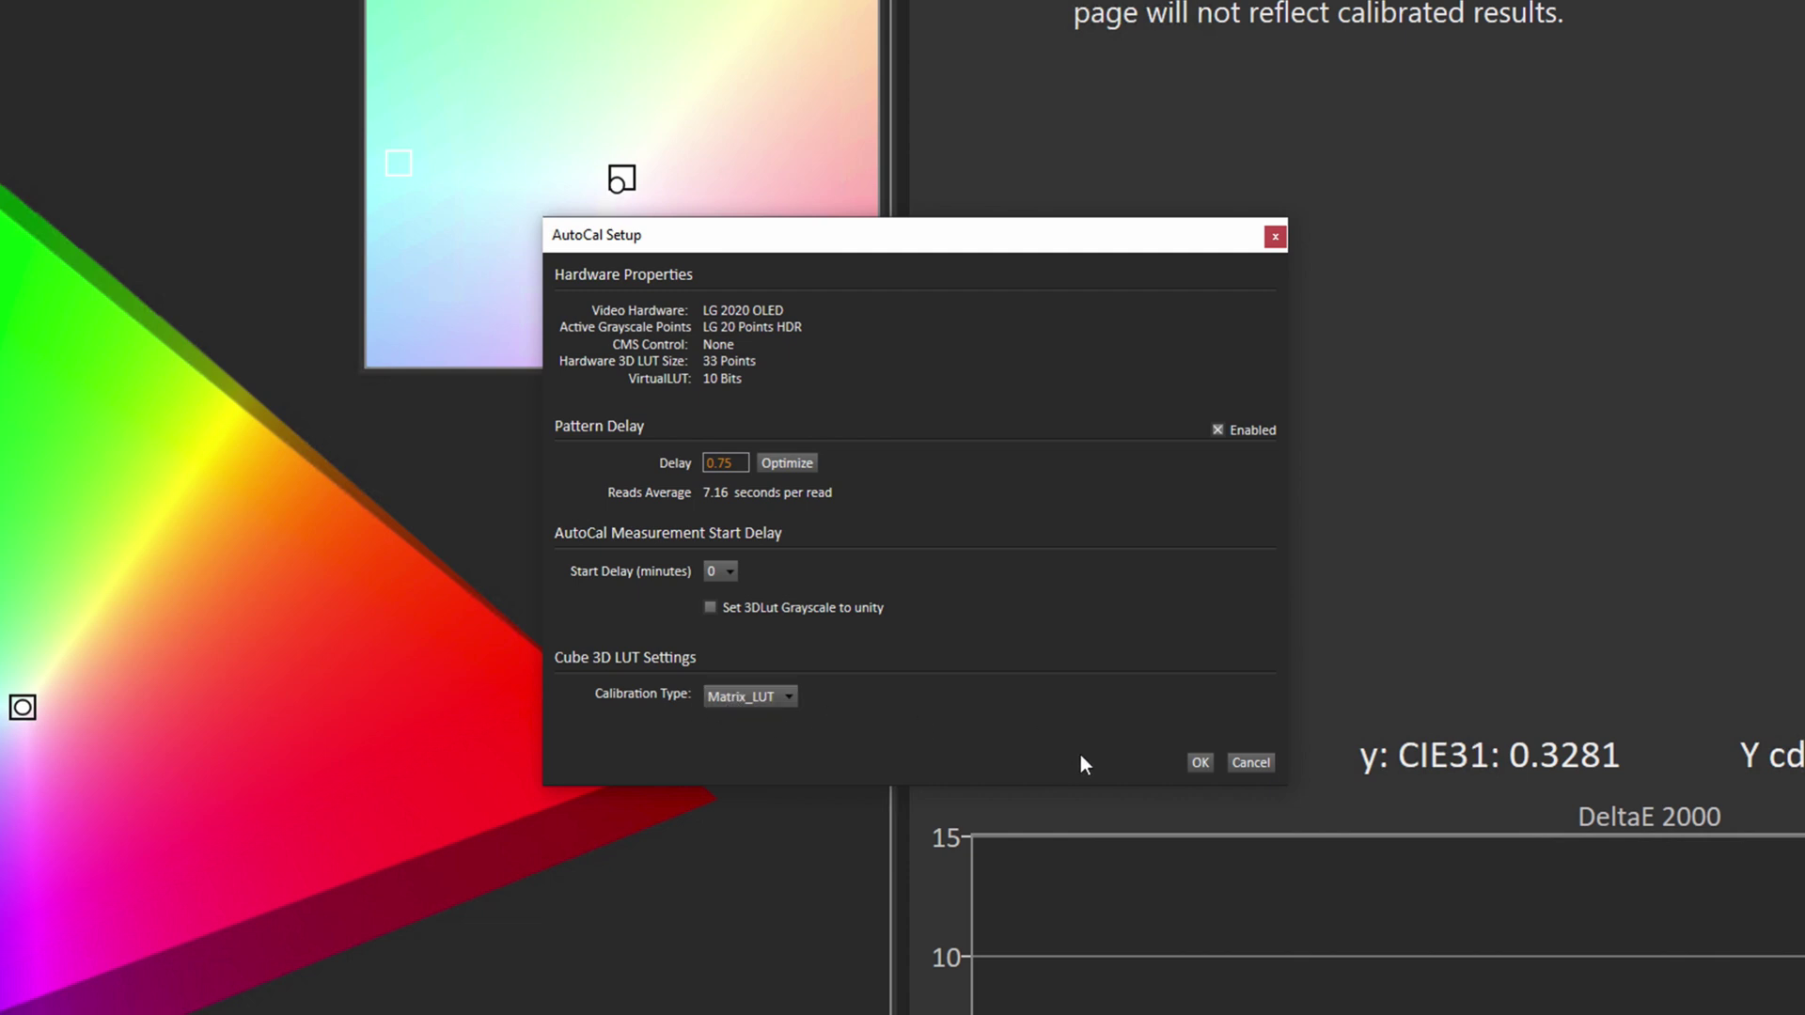
# Run the Matrix_LUT cube AutoCal on the Colorspace page and dismiss the completion message.
pyautogui.click(1193, 764)
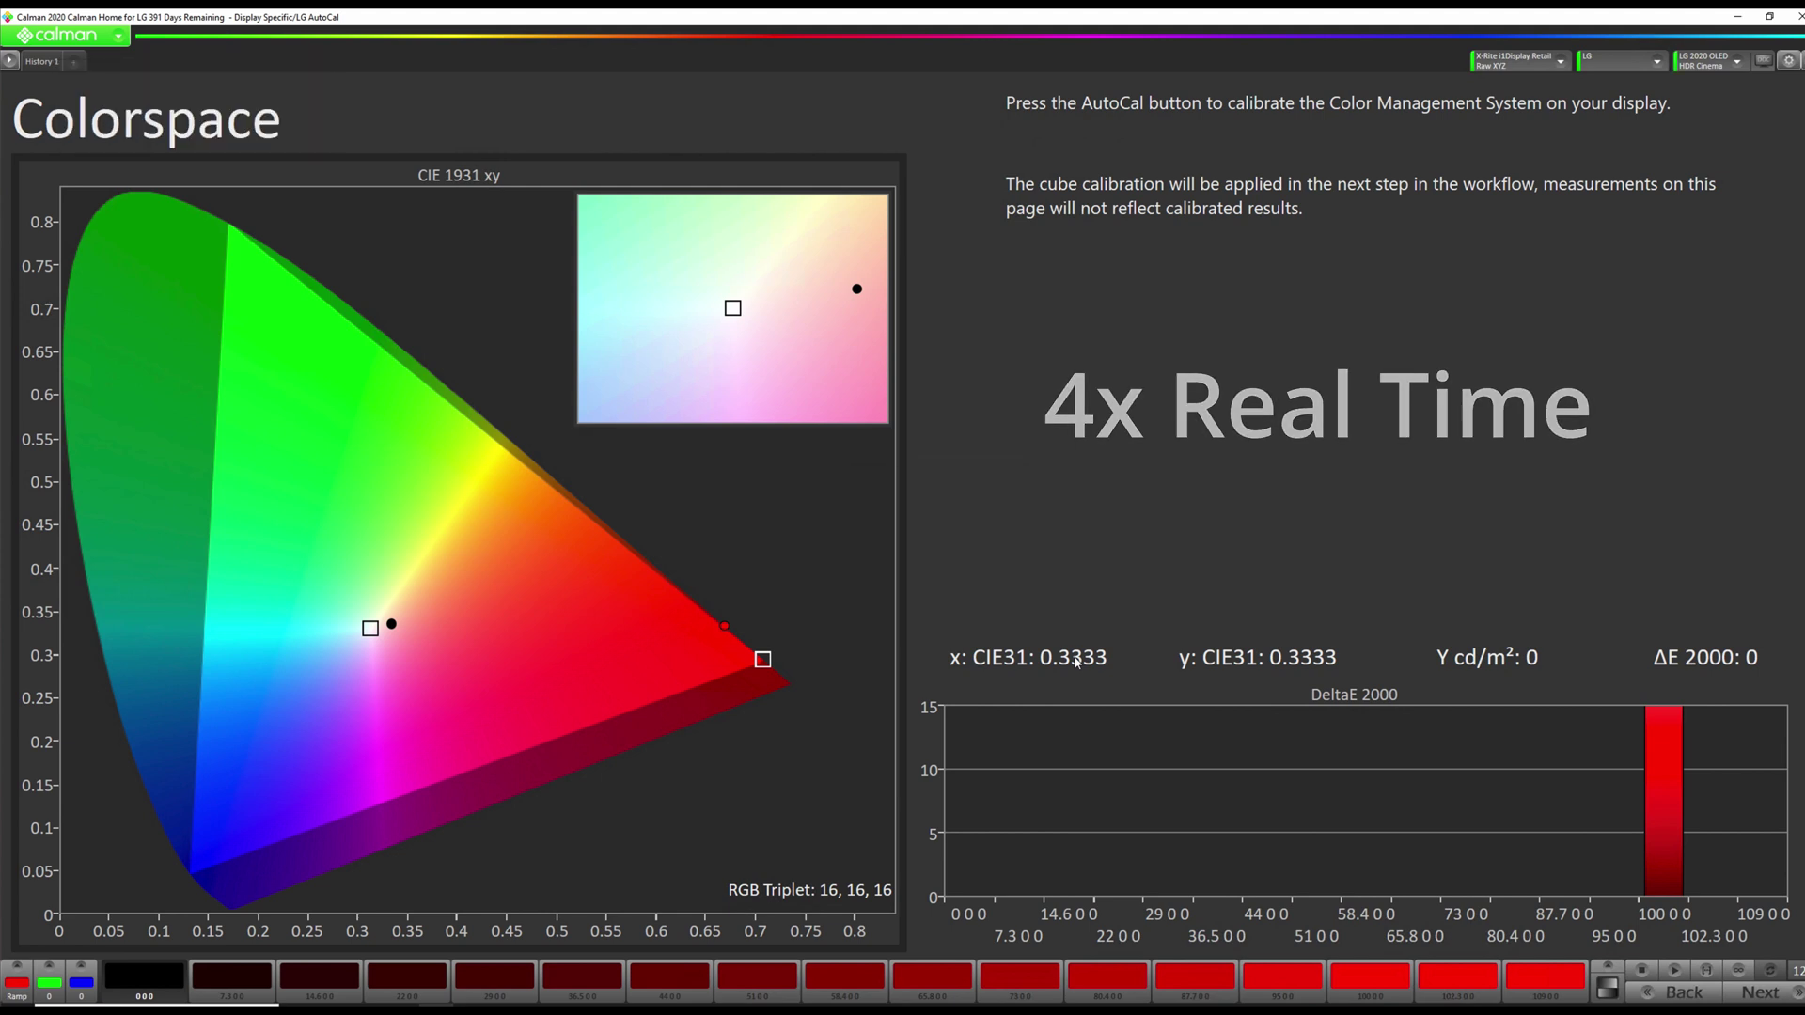
pyautogui.click(985, 566)
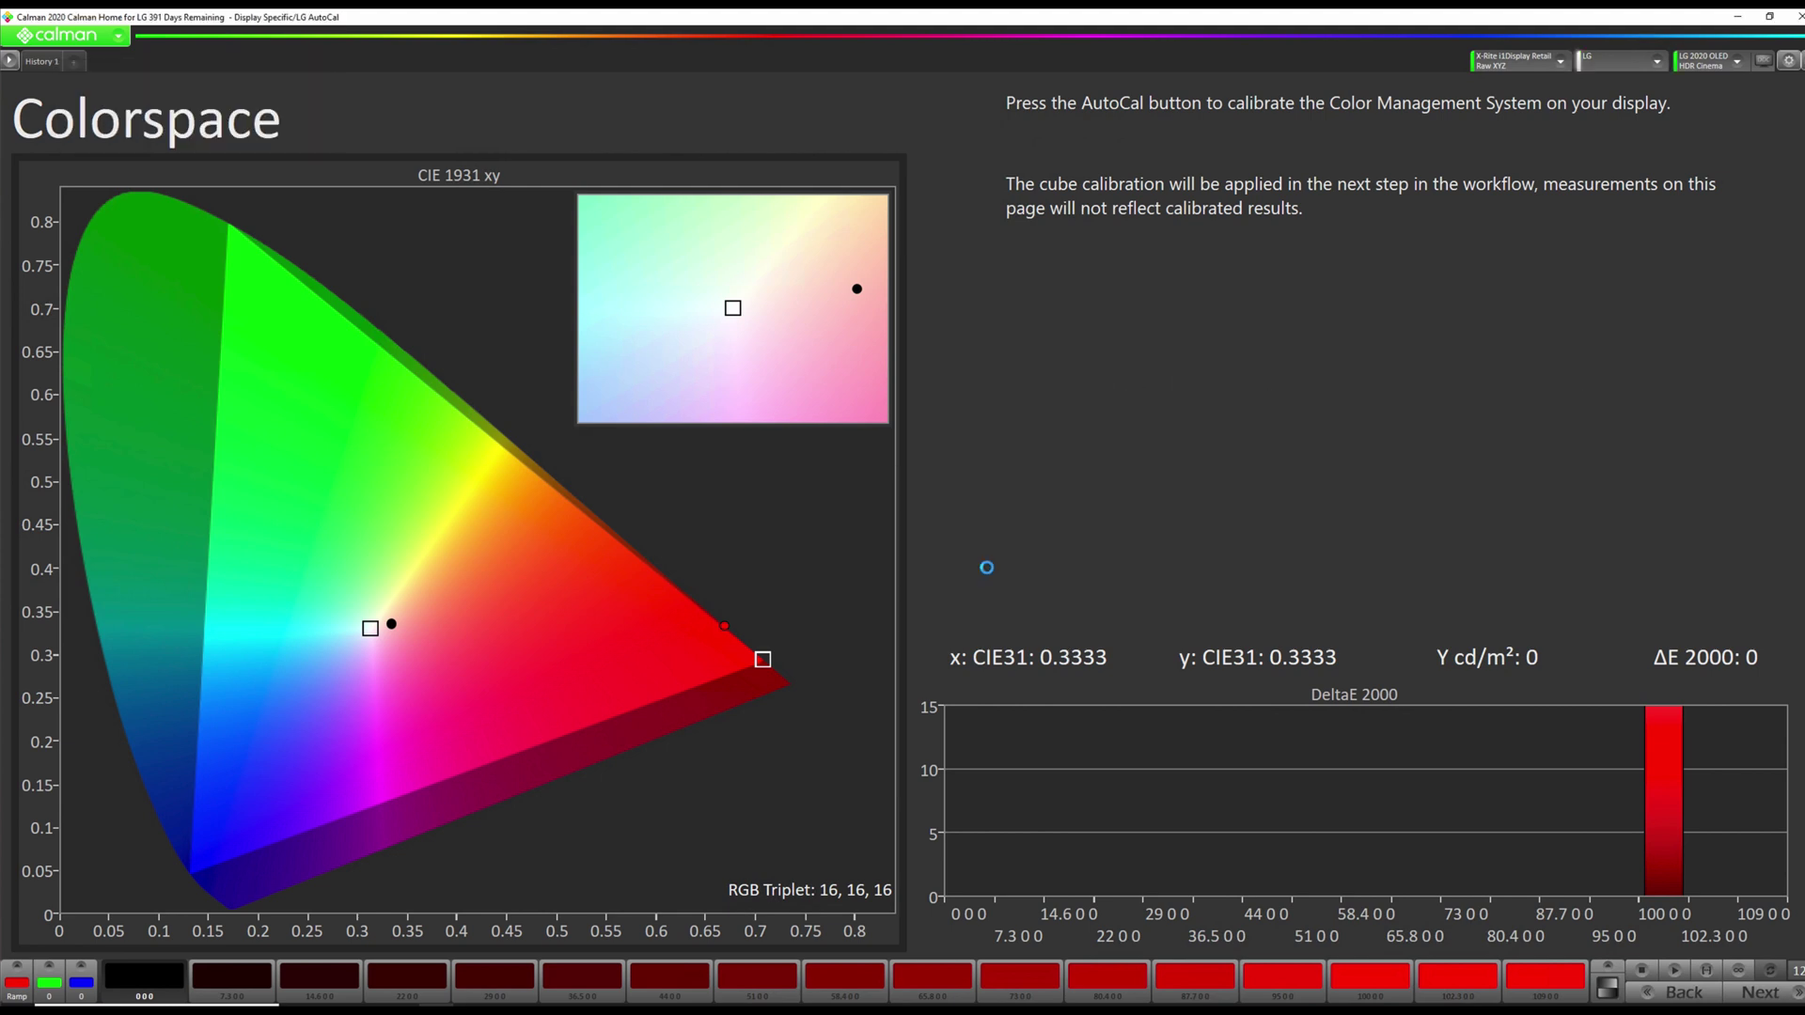
# Set tone curve roll-off points to 50, 40 and 30, then measure peak luminance (696.3 cd/m²).
pyautogui.click(1762, 992)
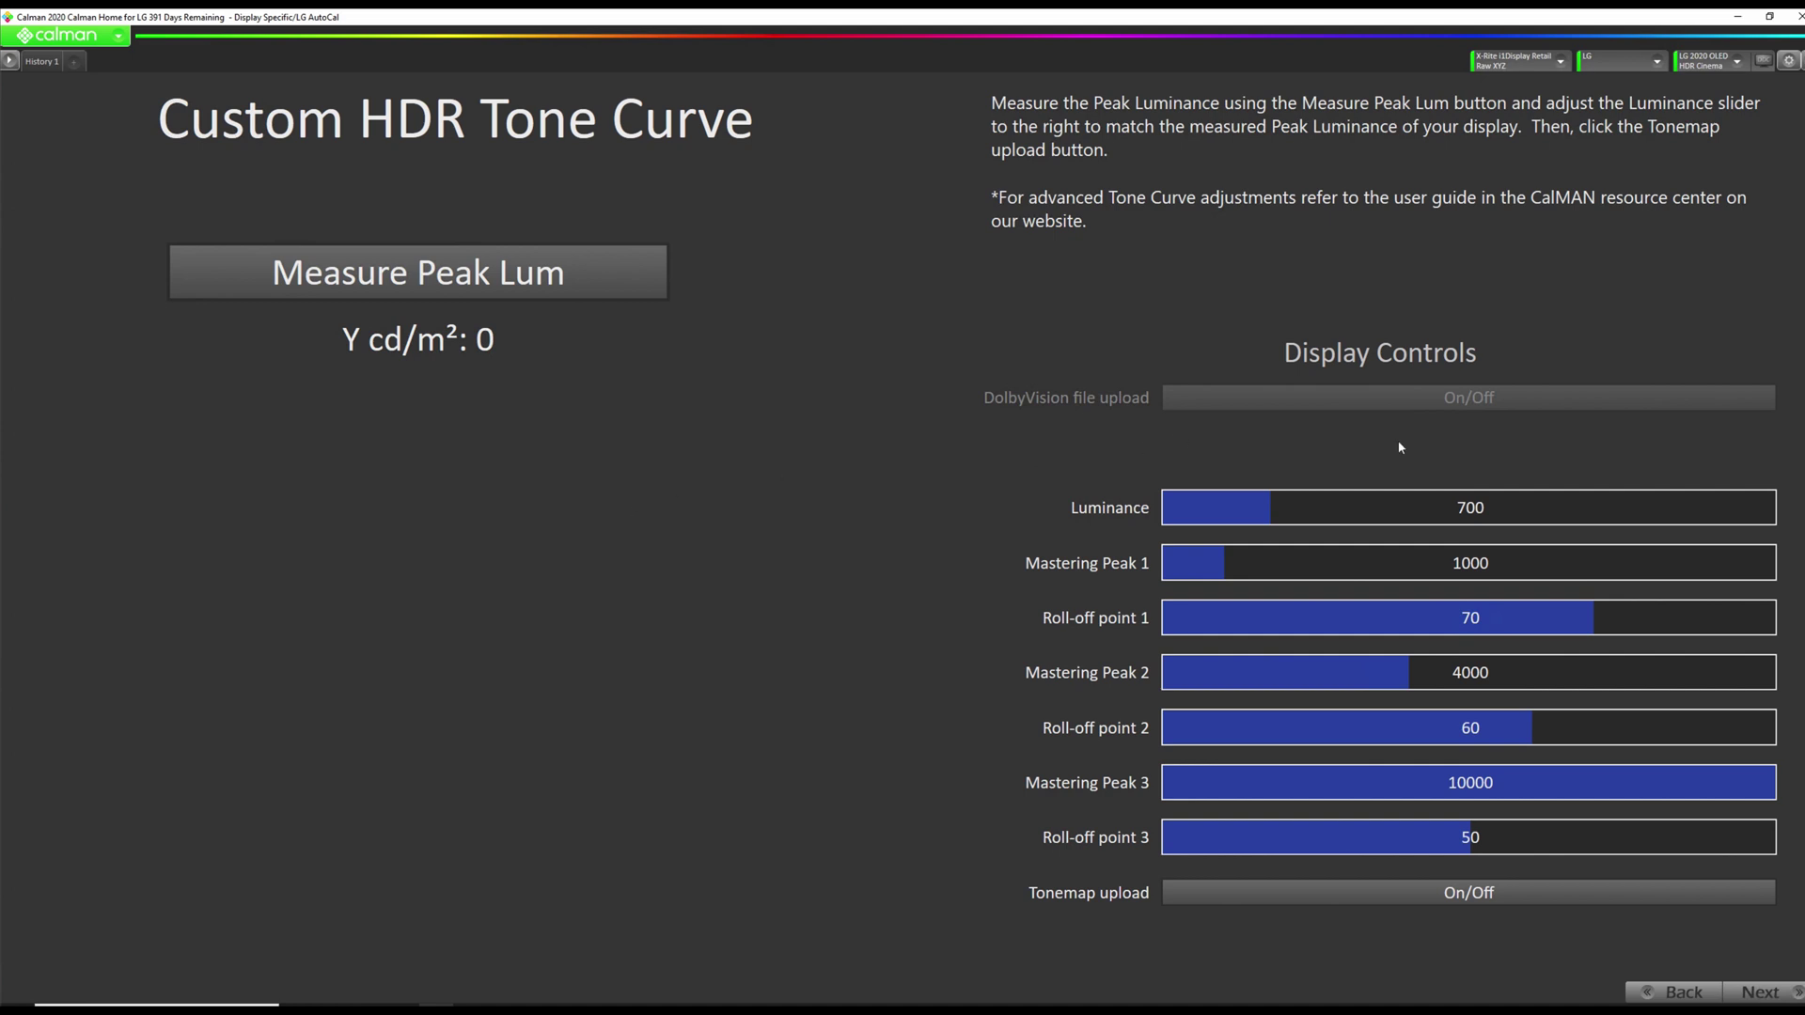
pyautogui.click(1470, 618)
pyautogui.write('50')
pyautogui.click(1470, 727)
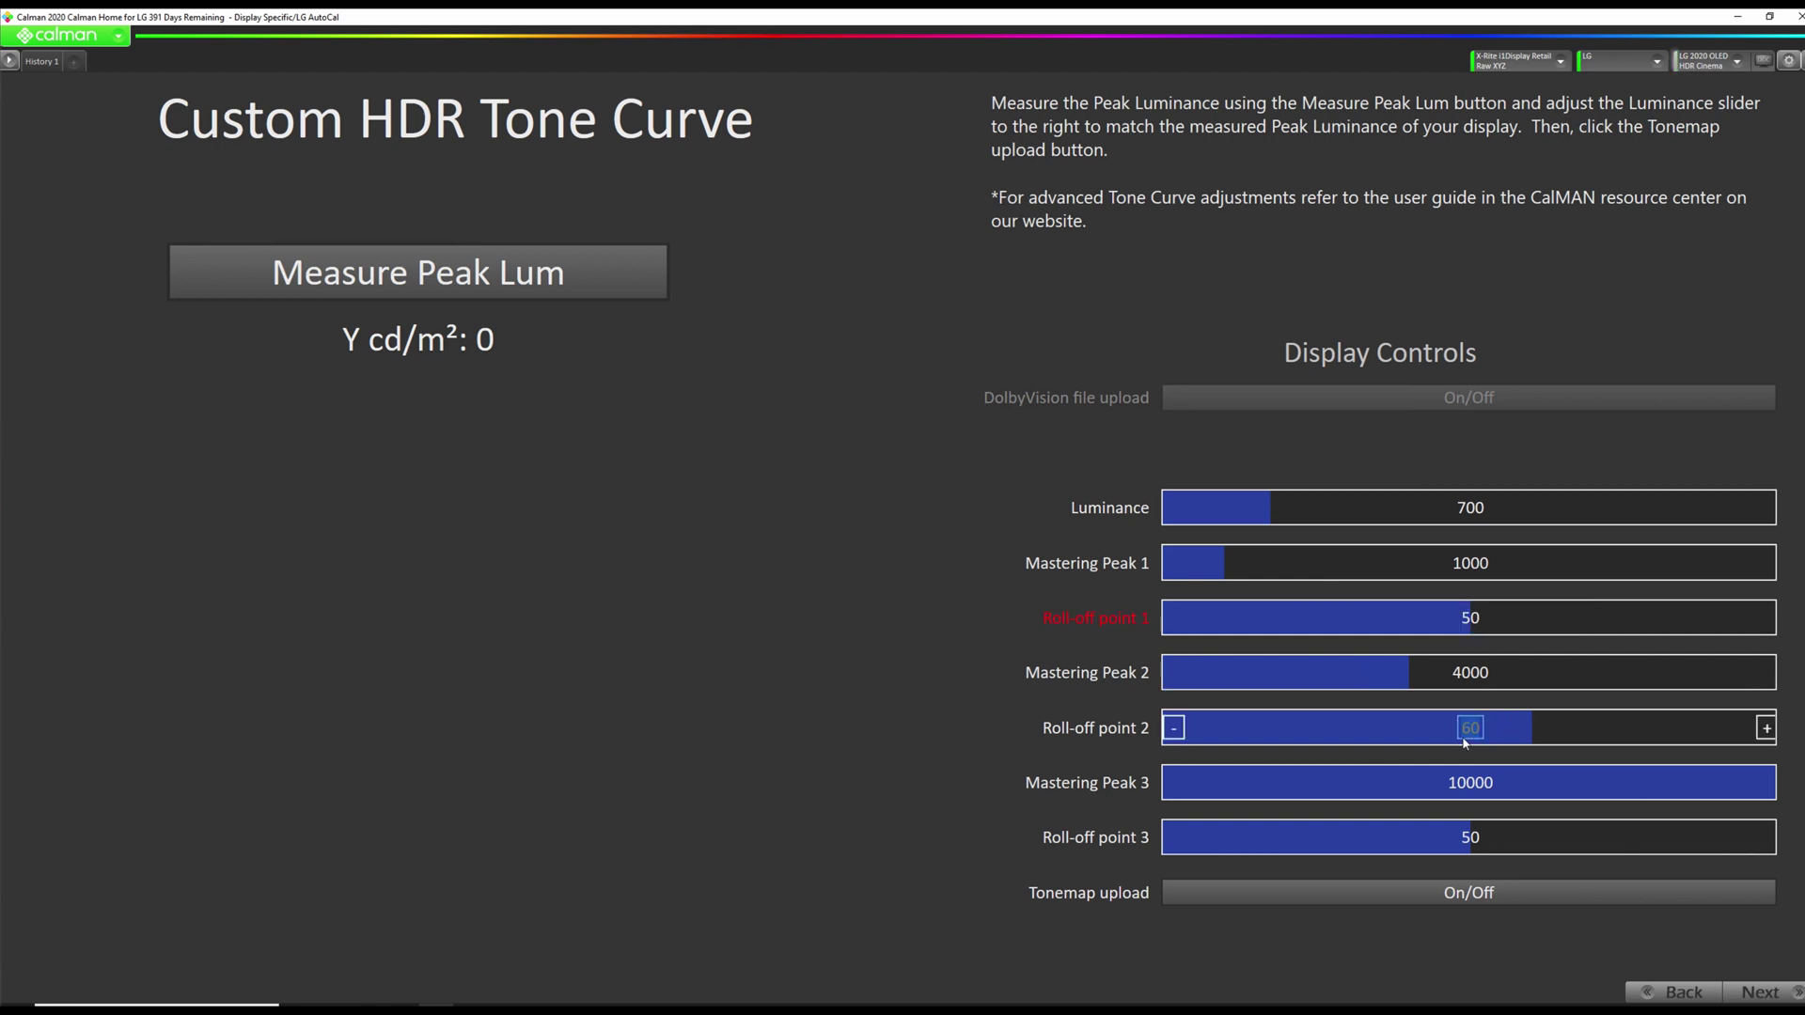
pyautogui.write('40')
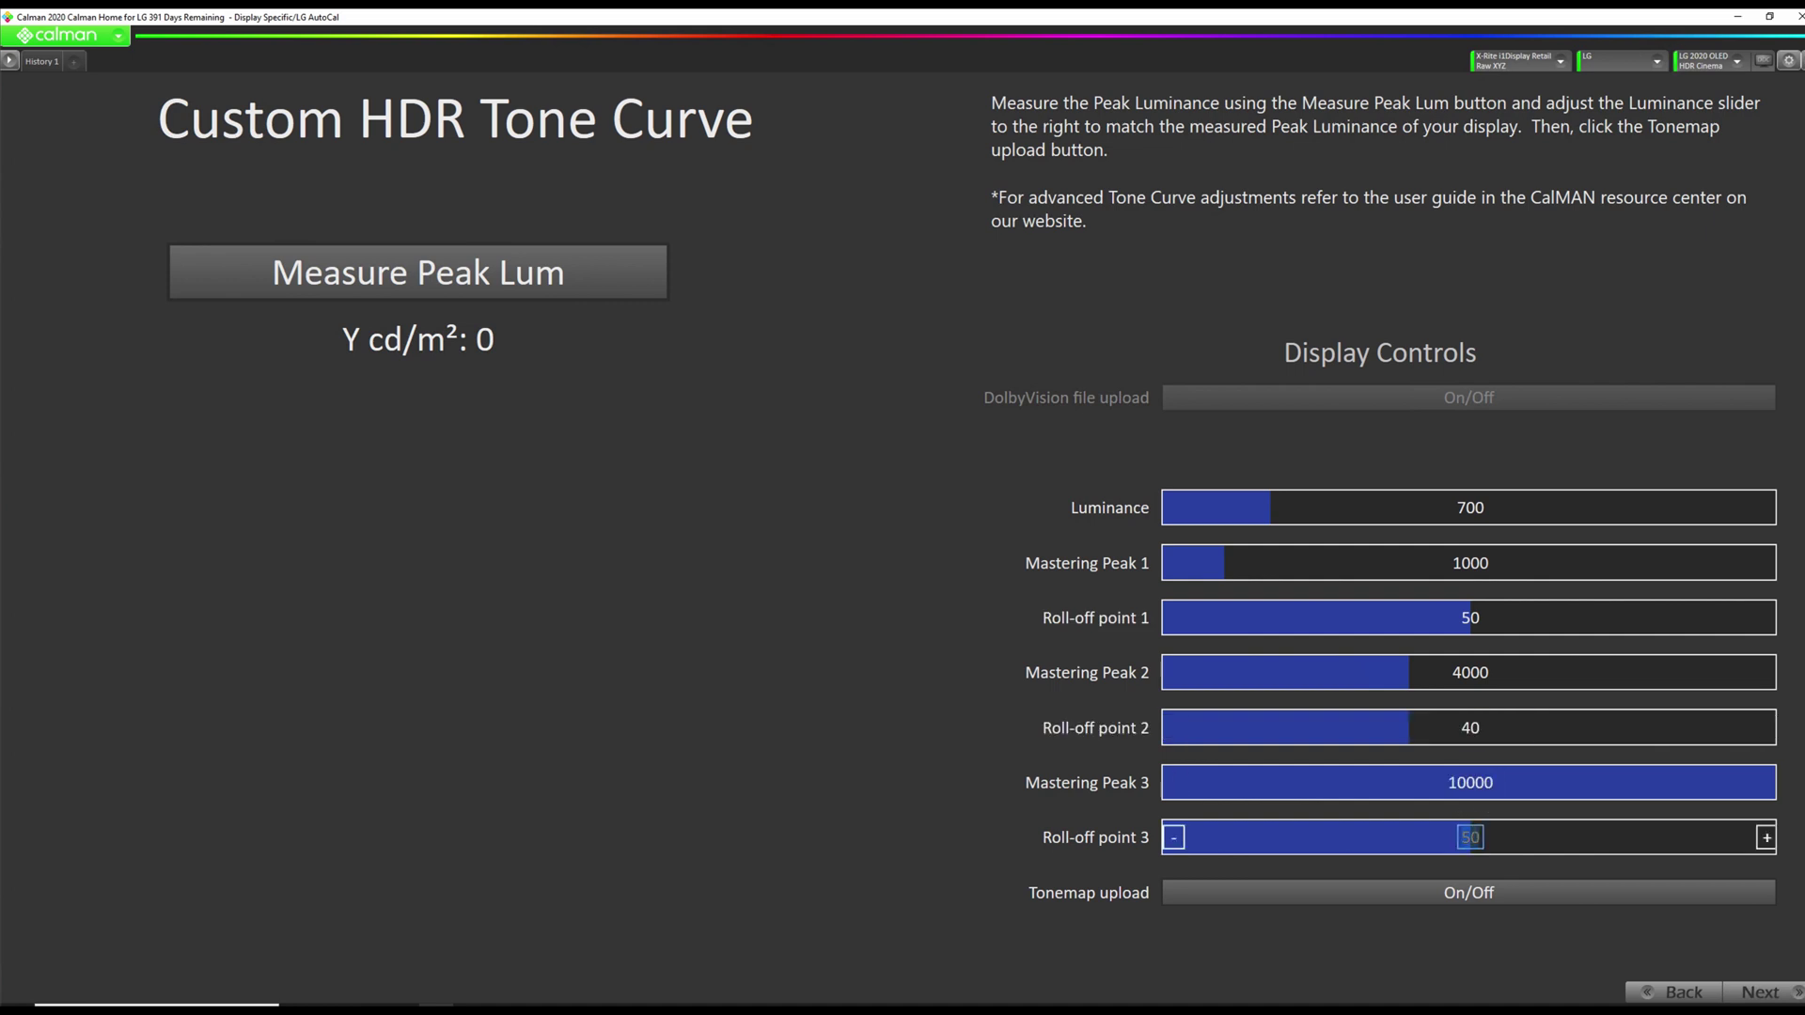
pyautogui.write('30')
pyautogui.press('Return')
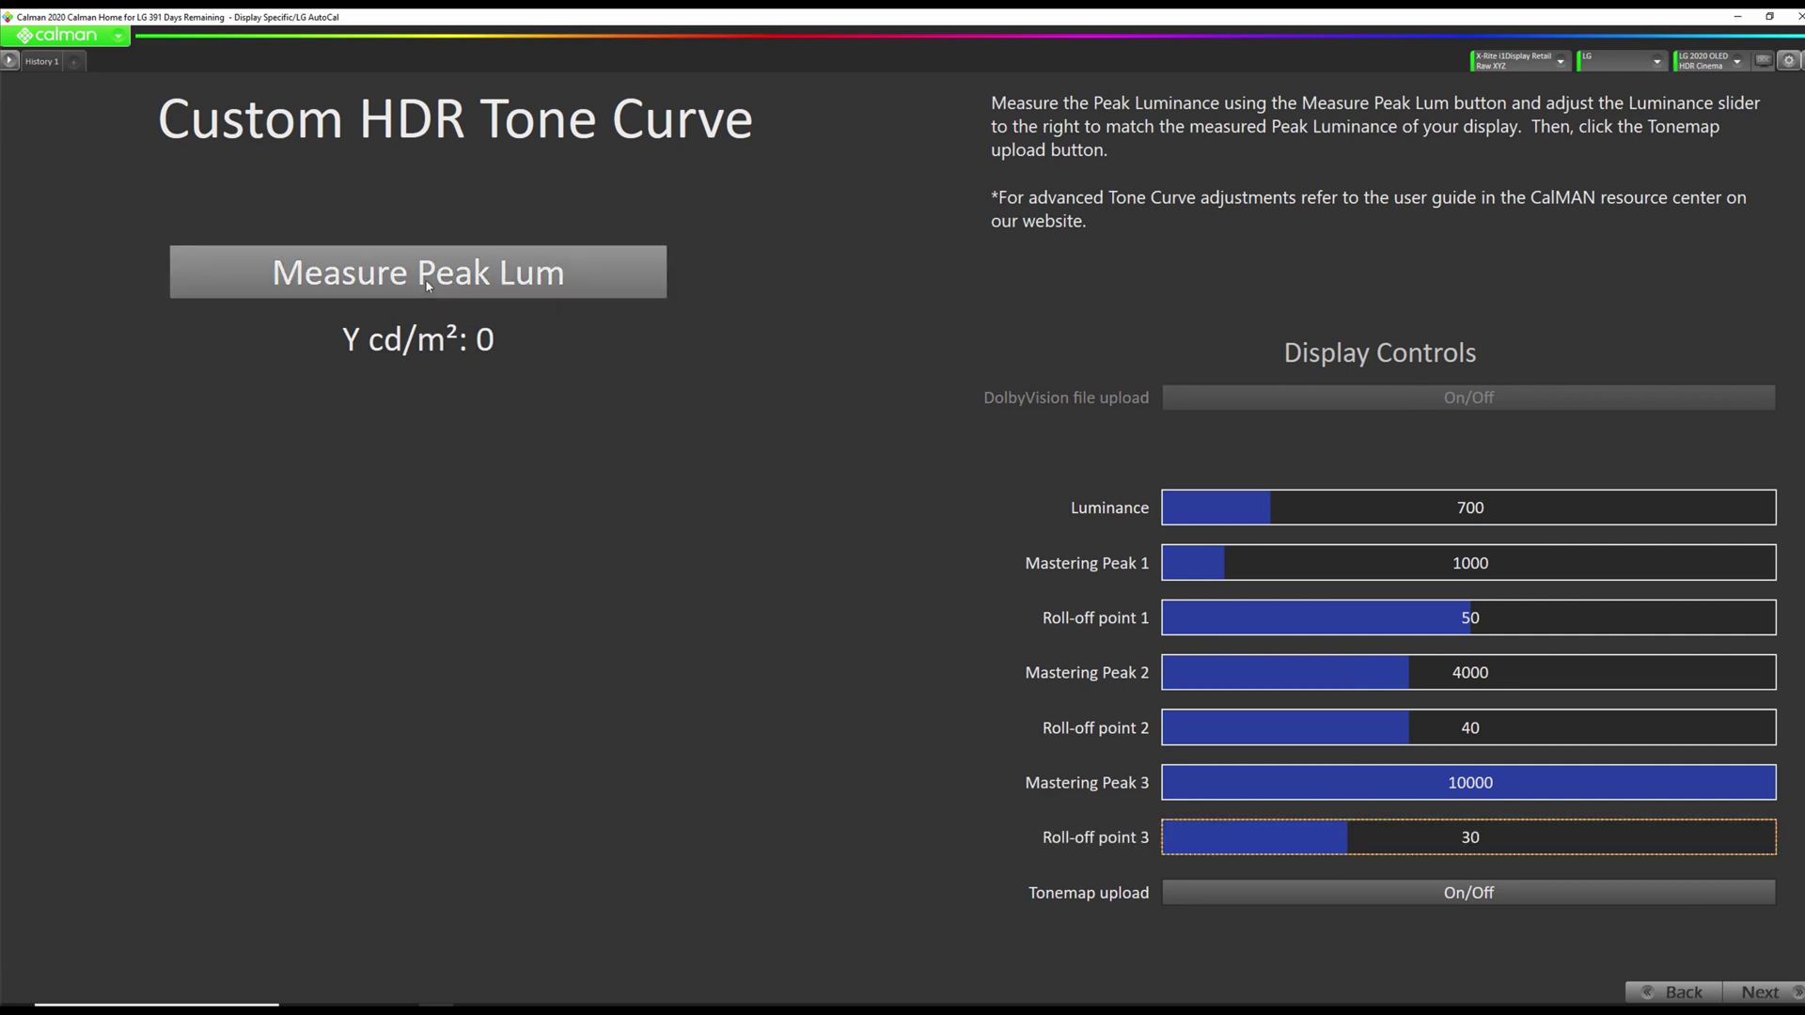
pyautogui.click(427, 285)
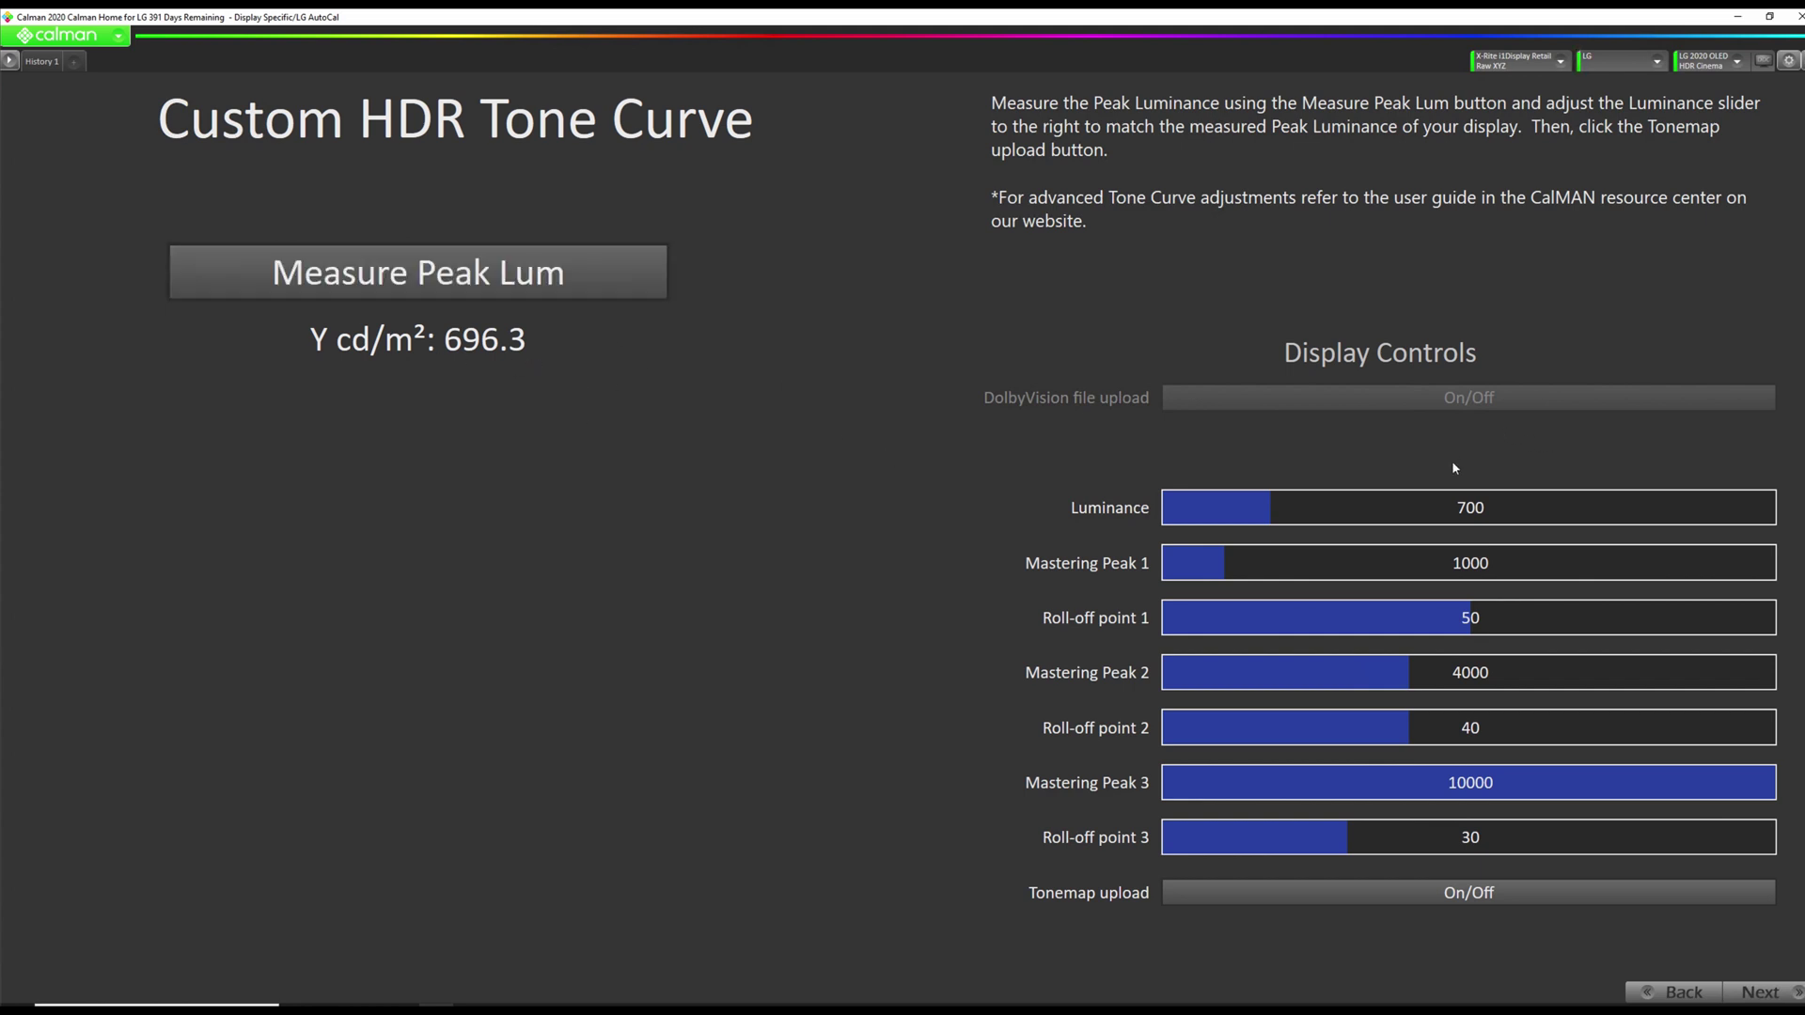
# Set the tone curve Luminance to 696, upload the tone map to the TV, and continue.
pyautogui.click(1470, 508)
pyautogui.write('696')
pyautogui.click(1476, 896)
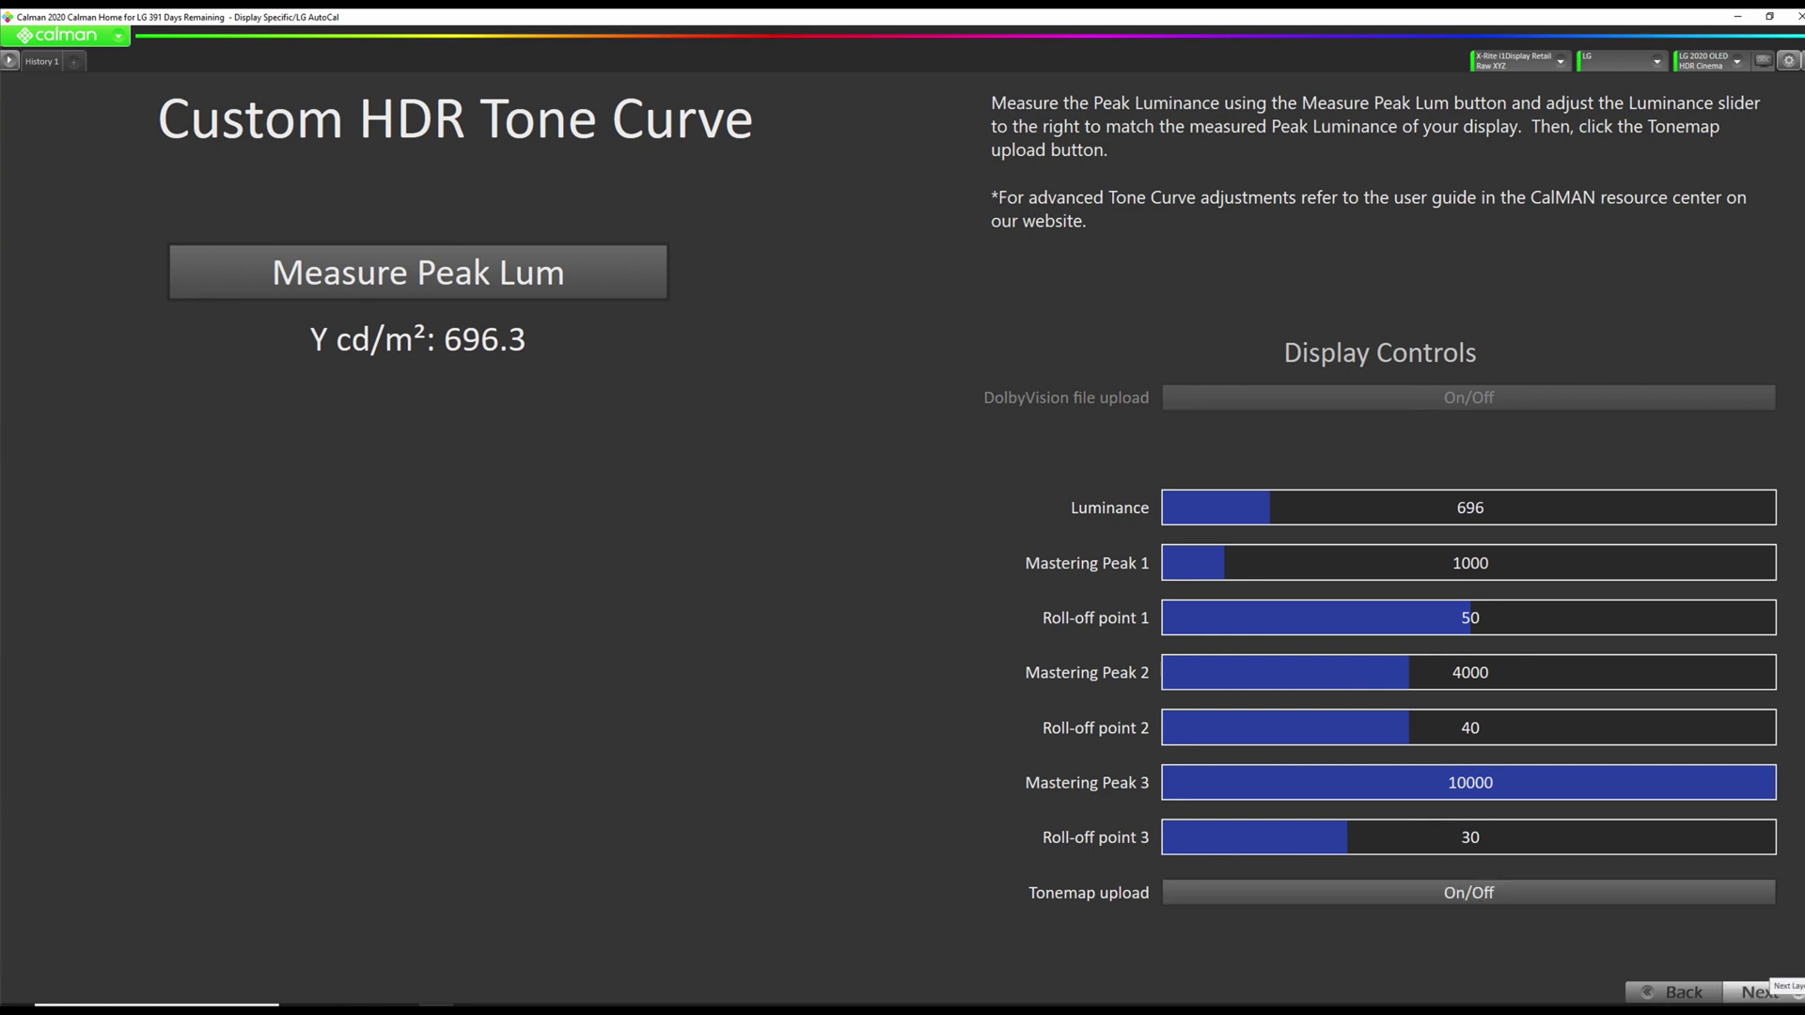
pyautogui.click(1760, 991)
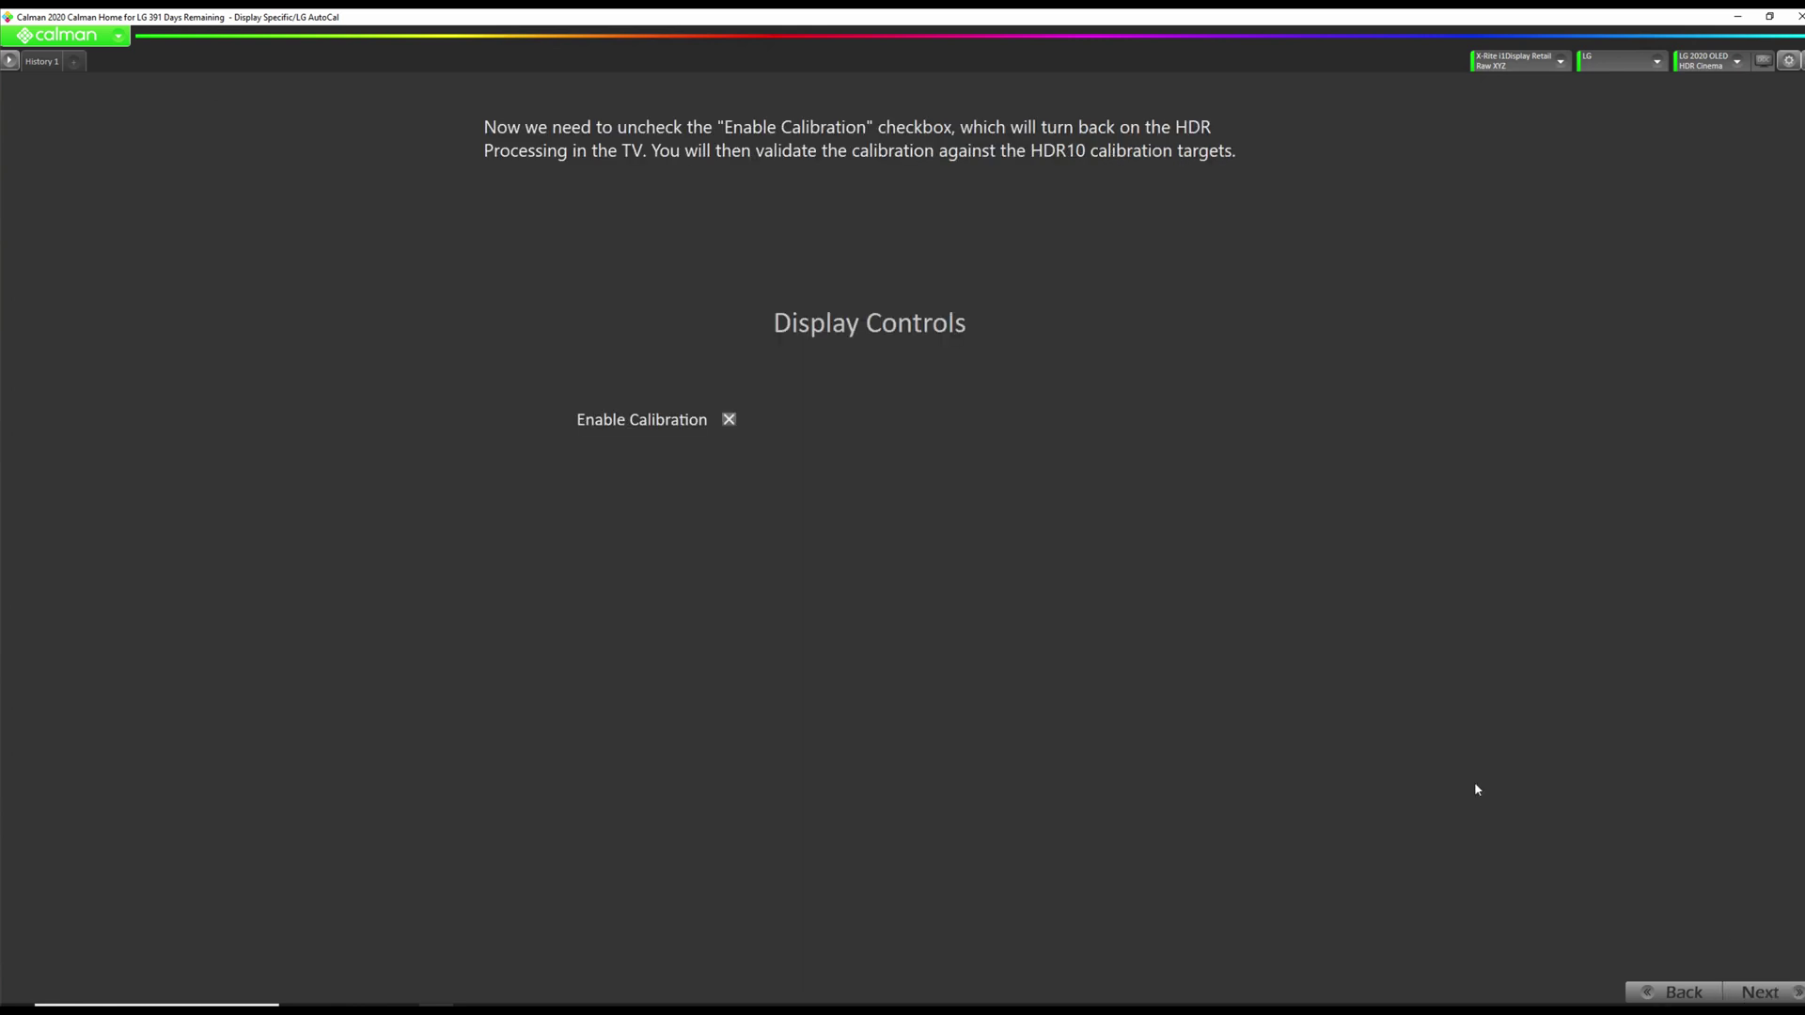
# Turn off Enable Calibration and move on to Post-Calibration Verification.
pyautogui.click(734, 420)
pyautogui.click(1763, 992)
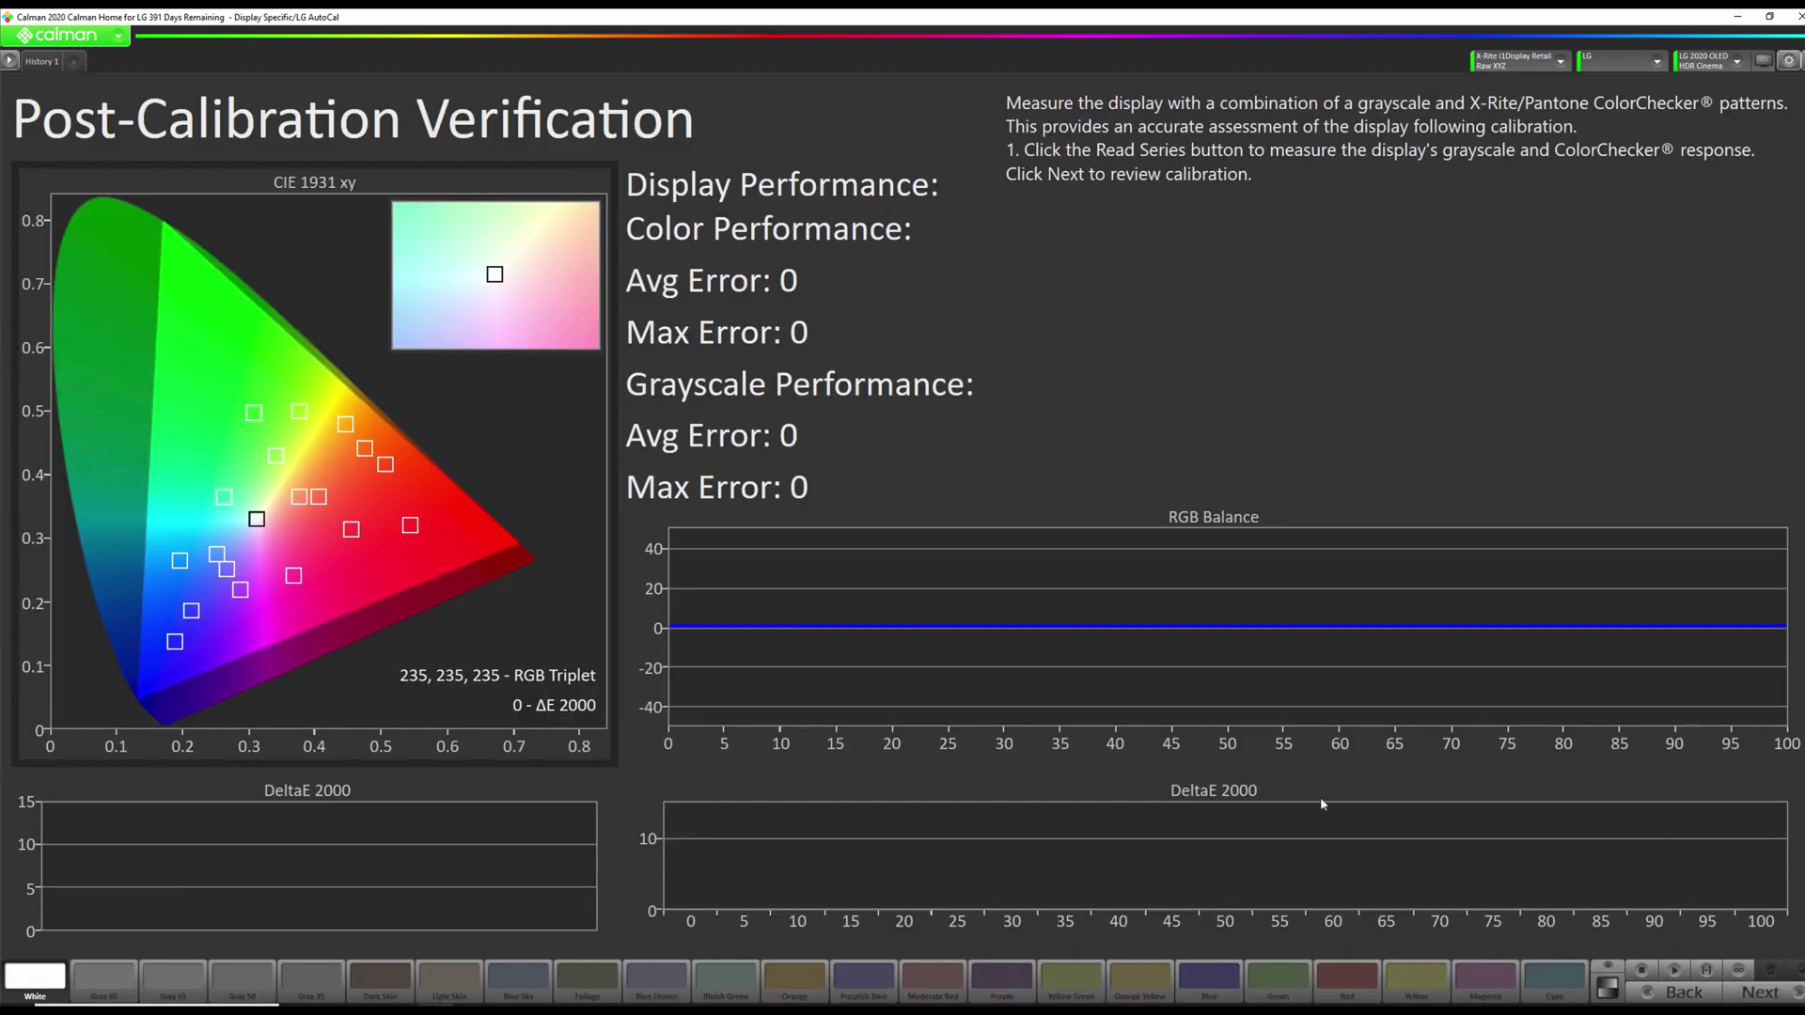
# Read the verification series: colour error avg 0.7 (max 1.6), grayscale avg 0.5 (max 1.8).
pyautogui.click(1707, 971)
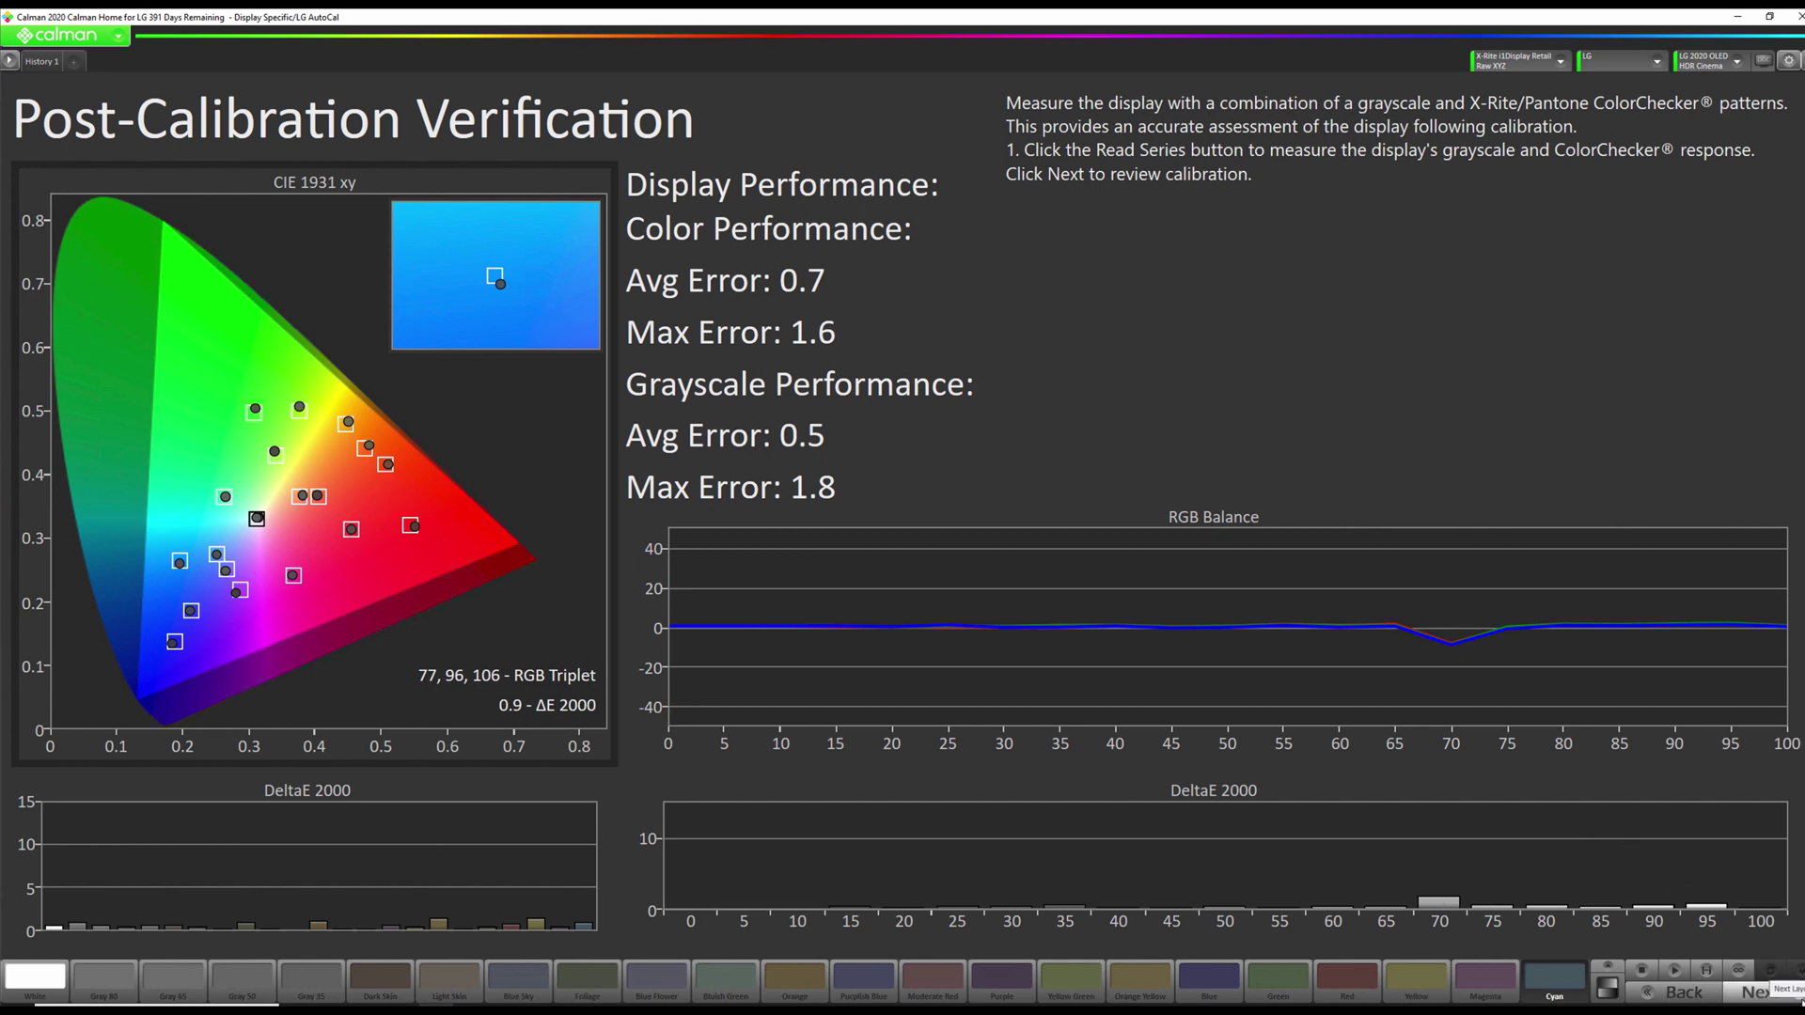
# Go to the Pre/Post Comparison page to view before and after errors.
pyautogui.click(1790, 994)
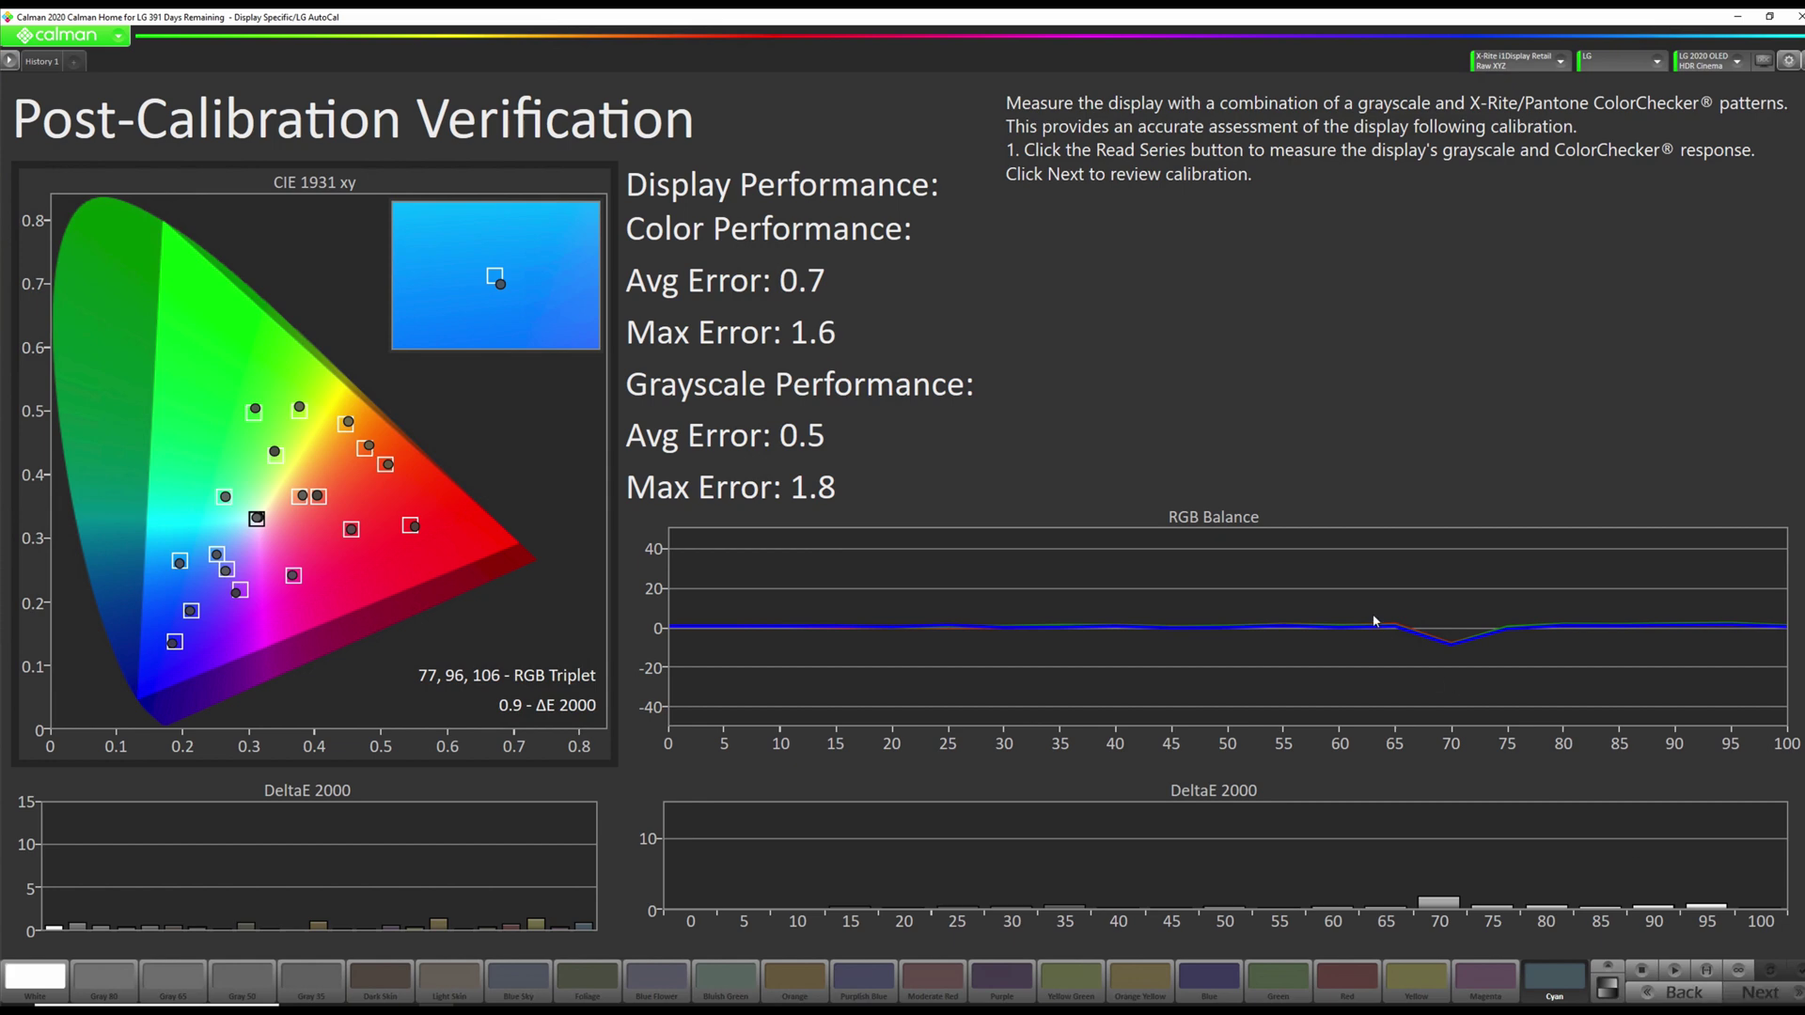